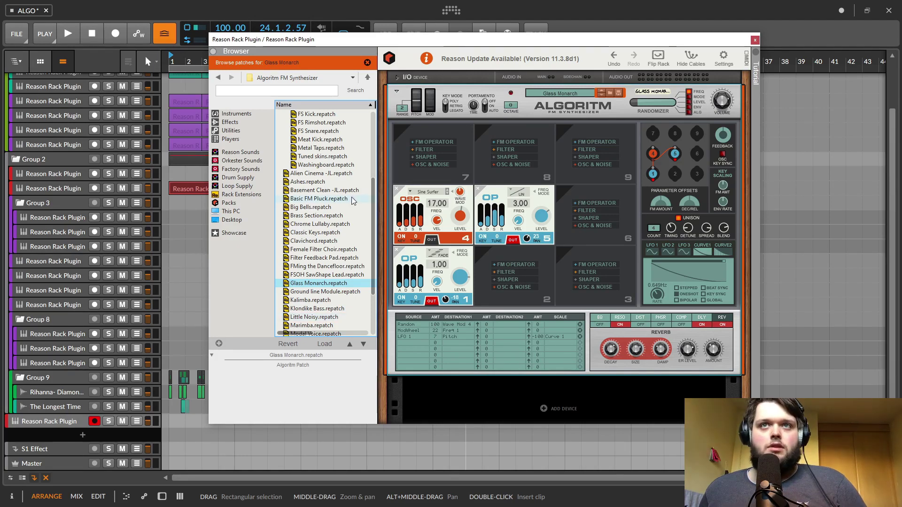
Look through the Algoritm FM Synthesizer patch list and close the Reason Rack Plugin window
{"action": "scroll", "coordinate": [29, 217], "scroll_direction": "up", "scroll_amount": 2}
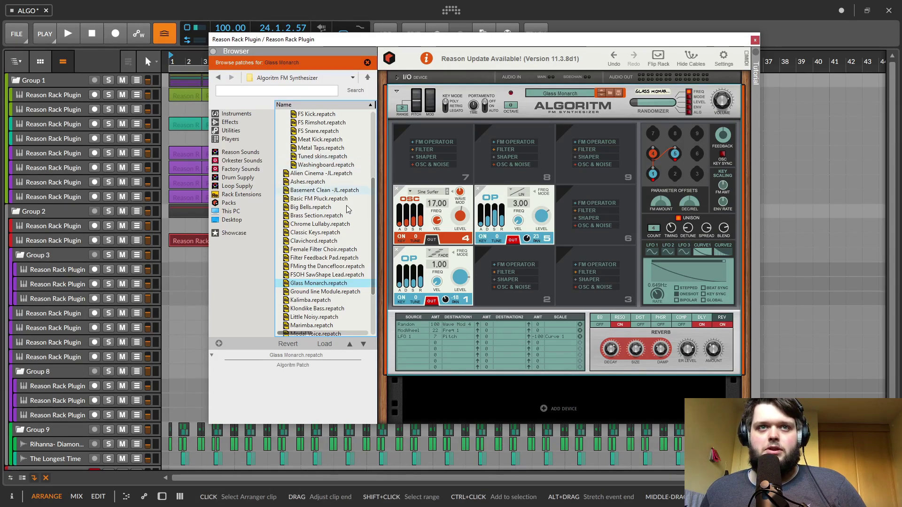
{"action": "scroll", "coordinate": [348, 193], "scroll_direction": "down", "scroll_amount": 3}
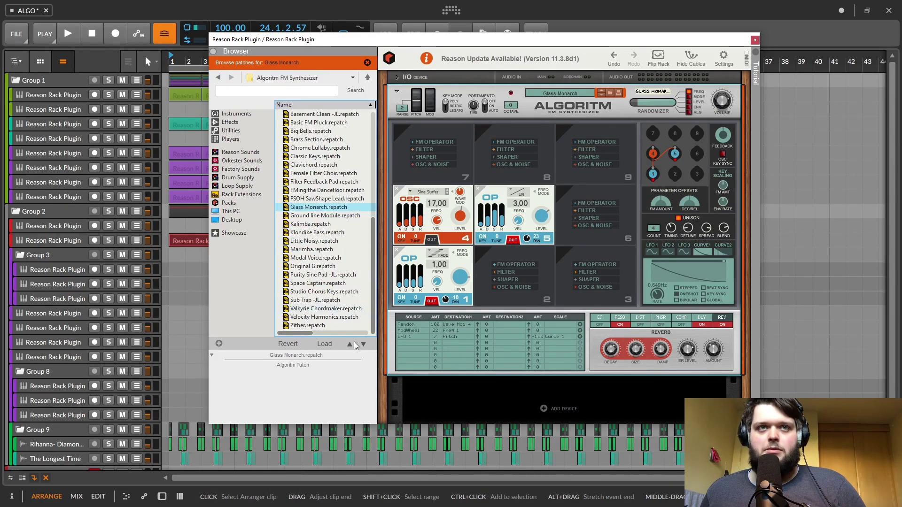
{"action": "left_click", "coordinate": [754, 41]}
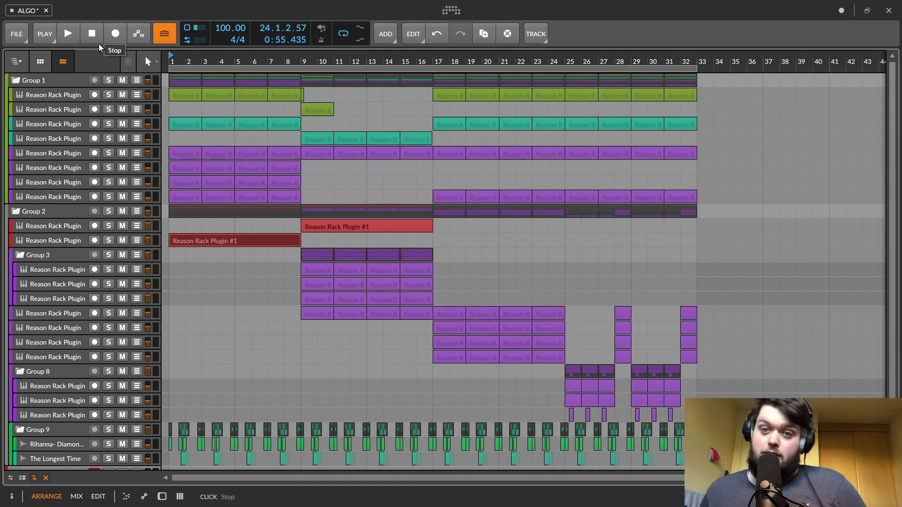
Play the arrangement from bar 1 through bar 32 and stop playback
{"action": "left_click", "coordinate": [92, 33]}
{"action": "left_click", "coordinate": [92, 32]}
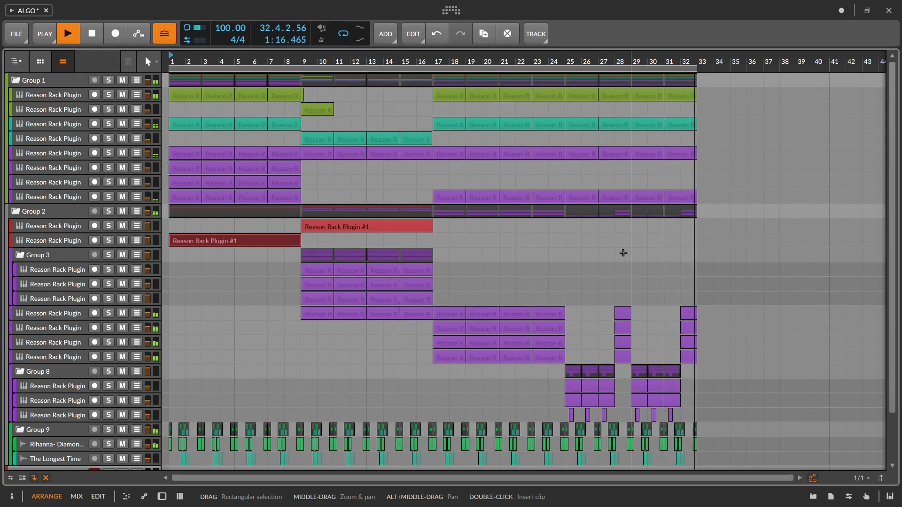
{"action": "key", "text": "space"}
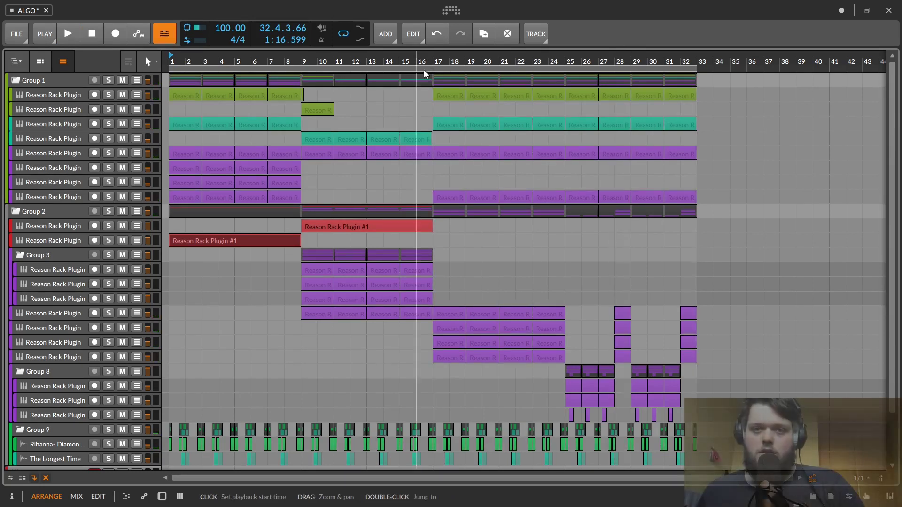
Open the devices of the record-armed Reason Rack Plugin track below Group 9, showing its Algoritm Init Patch and oscilloscope
{"action": "scroll", "coordinate": [238, 264], "scroll_direction": "down", "scroll_amount": 3}
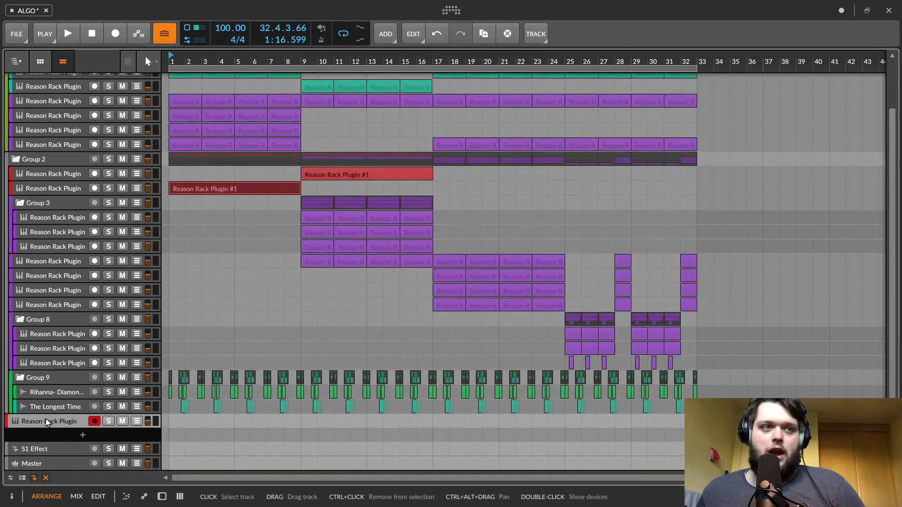
{"action": "scroll", "coordinate": [47, 423], "scroll_direction": "up", "scroll_amount": 3}
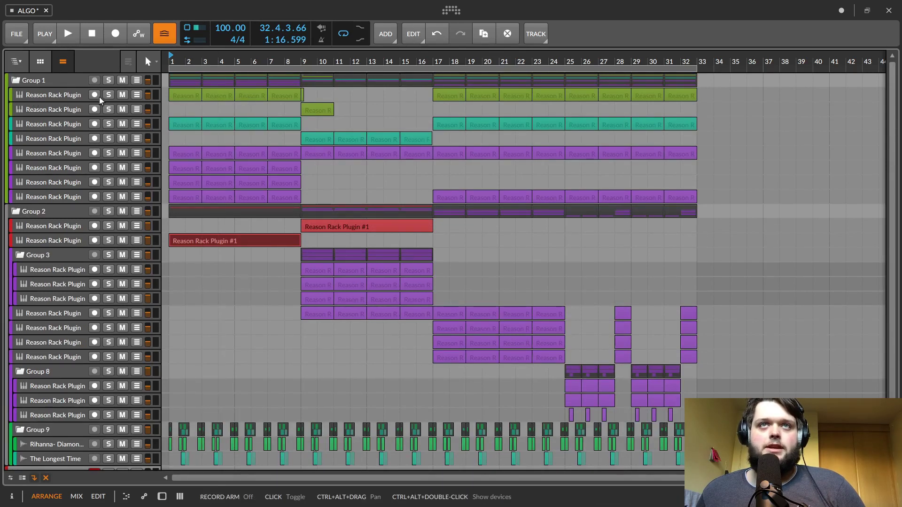
{"action": "scroll", "coordinate": [83, 325], "scroll_direction": "down", "scroll_amount": 3}
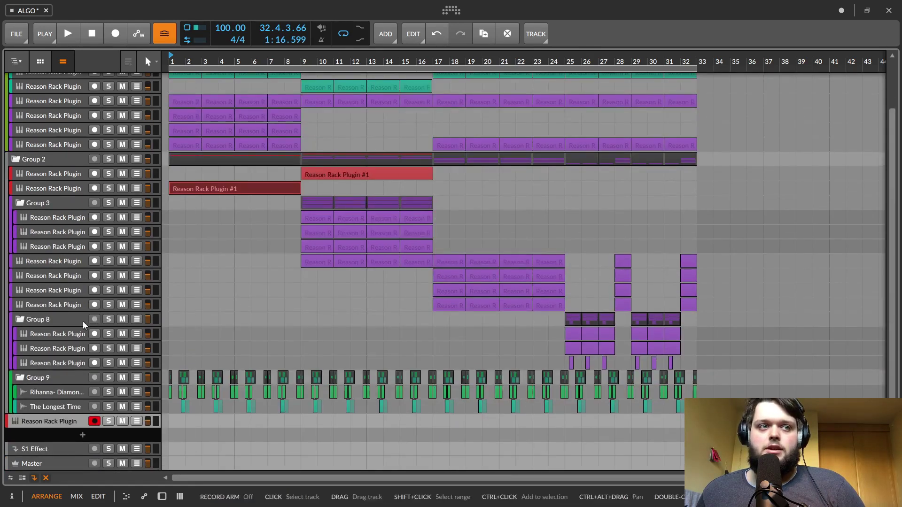
{"action": "double_click", "coordinate": [61, 425]}
{"action": "left_click", "coordinate": [43, 452]}
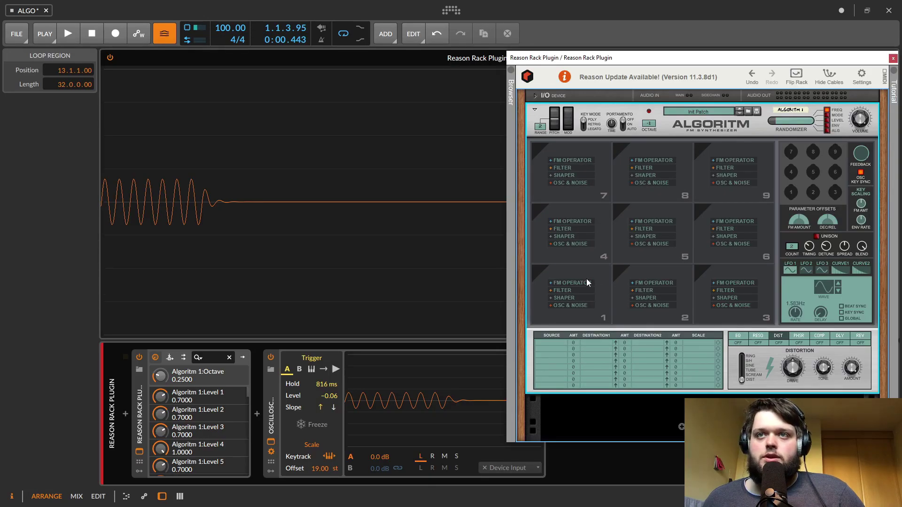
Add an FM operator to slot 1, replace it with an Osc & Noise module and raise Wave Mod 1 to 100 %
{"action": "left_click", "coordinate": [586, 283]}
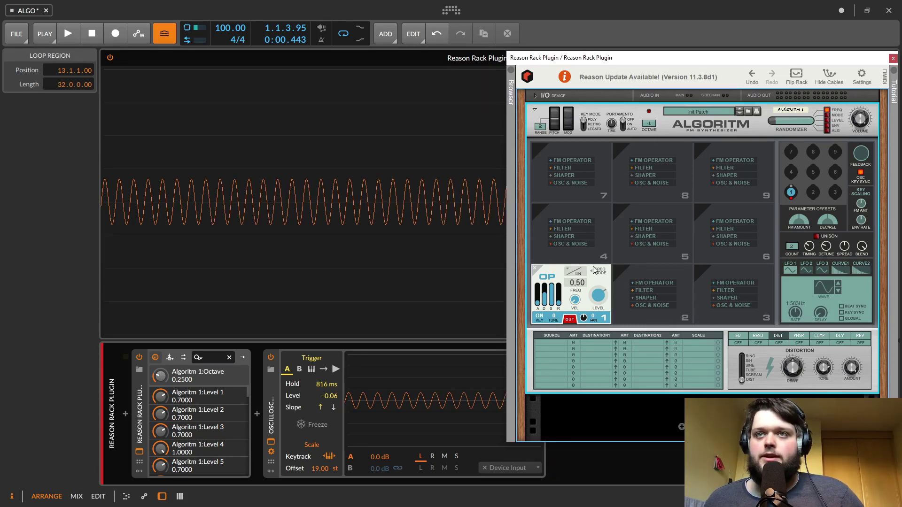
{"action": "left_click", "coordinate": [533, 268]}
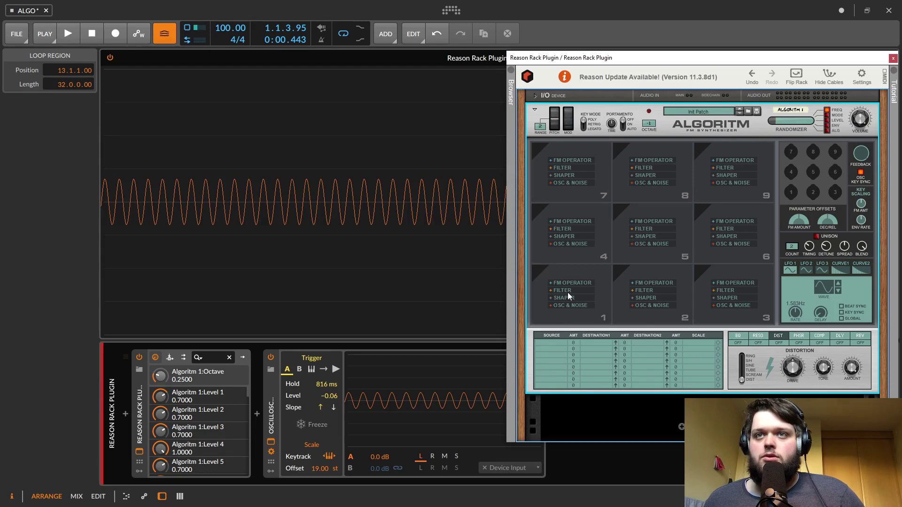
{"action": "left_click", "coordinate": [570, 304]}
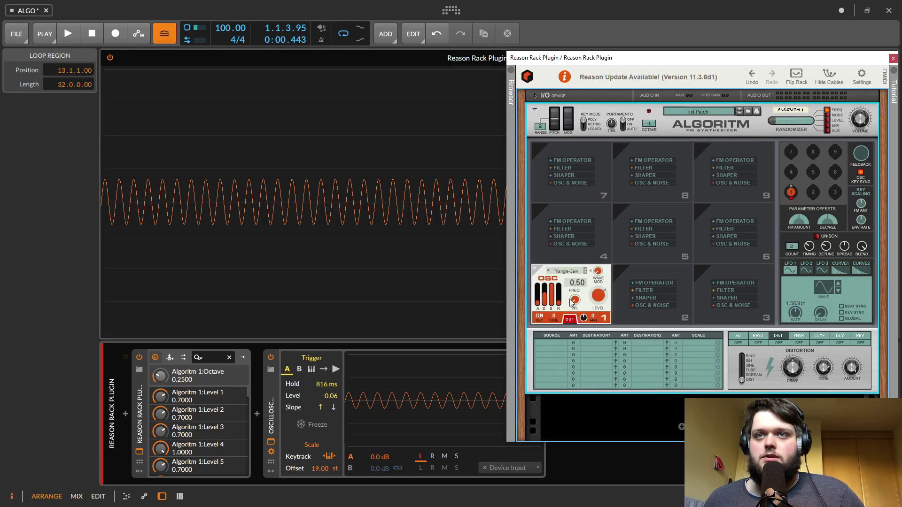
{"action": "left_click", "coordinate": [598, 275]}
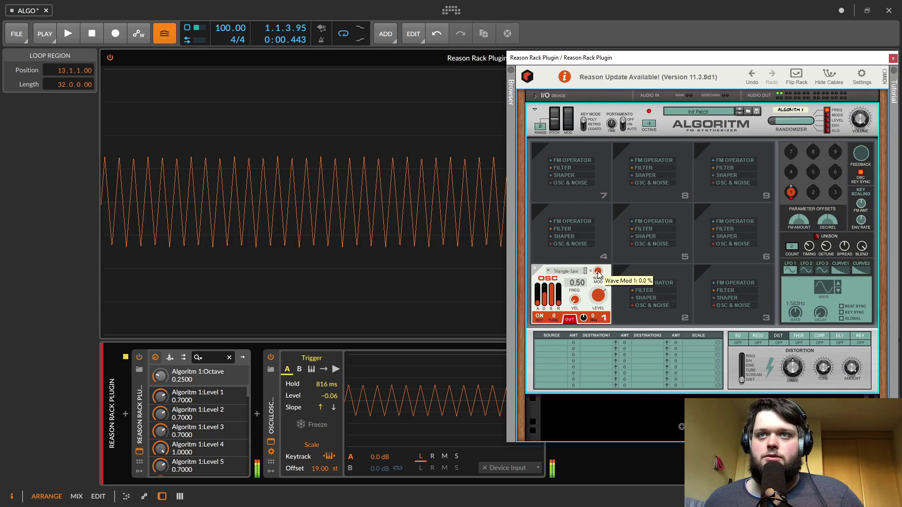
{"action": "left_click_drag", "start_coordinate": [598, 273], "coordinate": [606, 232]}
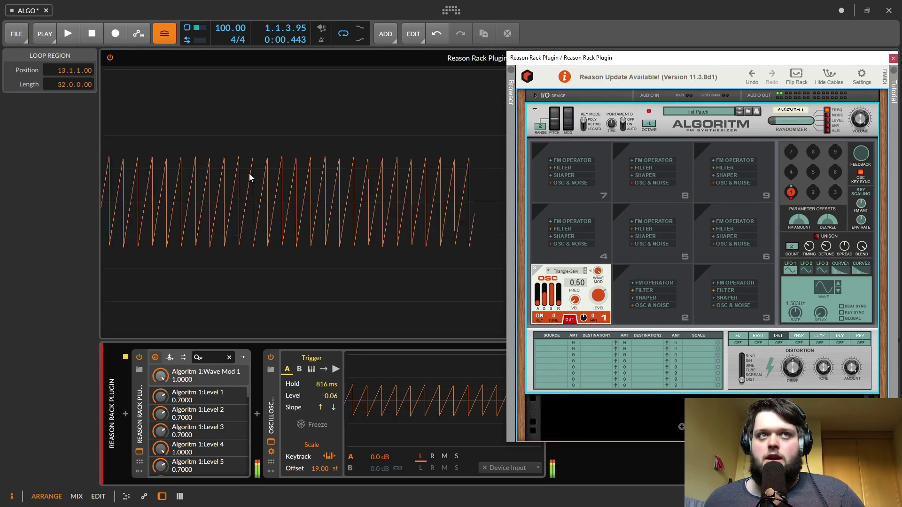
Switch oscillator 1 from Triangle-Saw to Shifter and on to Alien Bell, sweeping Wave Mod for each waveform
{"action": "left_click", "coordinate": [566, 271]}
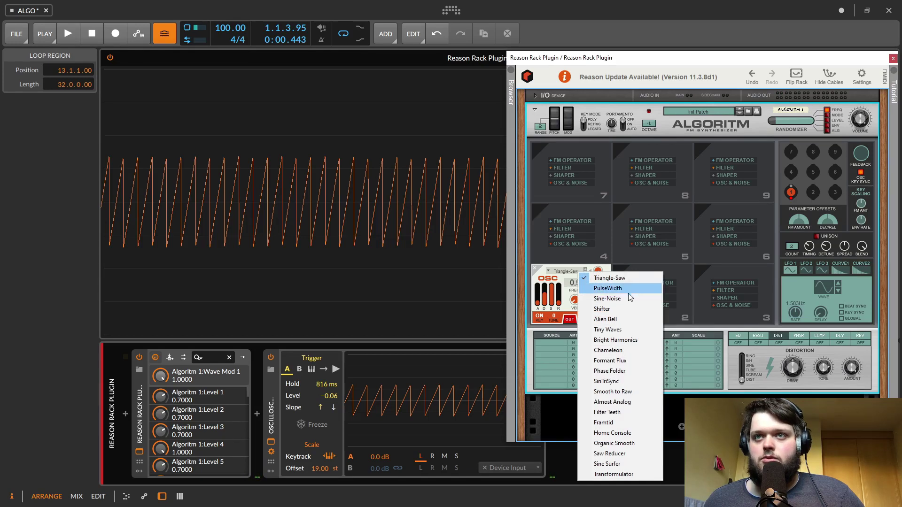
{"action": "left_click", "coordinate": [580, 284]}
{"action": "left_click_drag", "start_coordinate": [597, 274], "coordinate": [597, 308]}
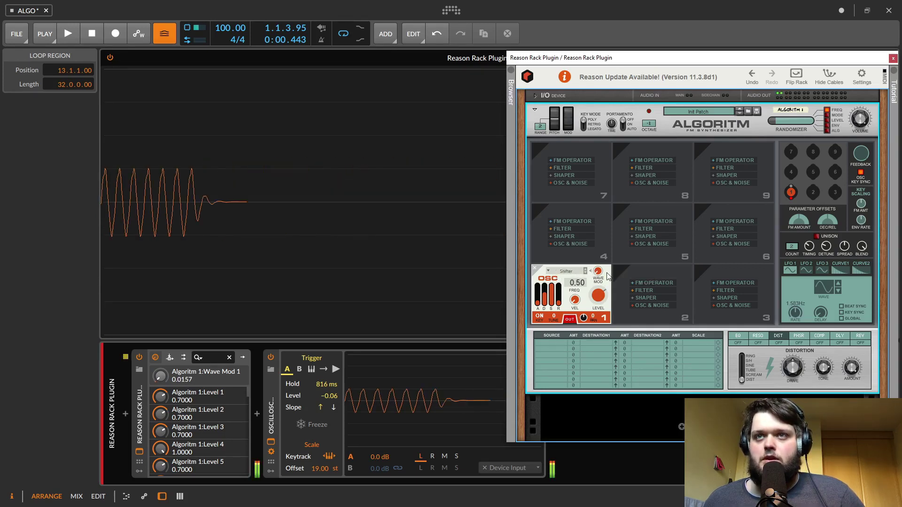
{"action": "left_click_drag", "start_coordinate": [598, 276], "coordinate": [600, 271]}
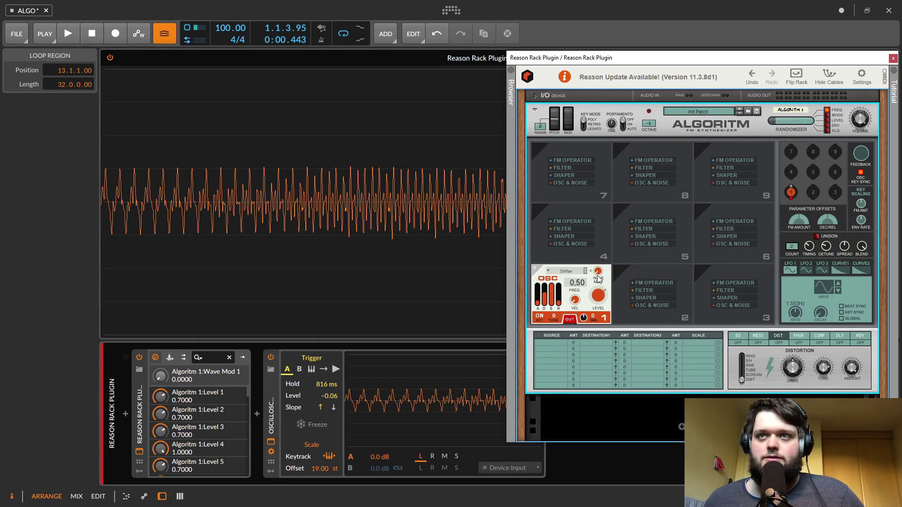
{"action": "left_click_drag", "start_coordinate": [599, 275], "coordinate": [603, 237]}
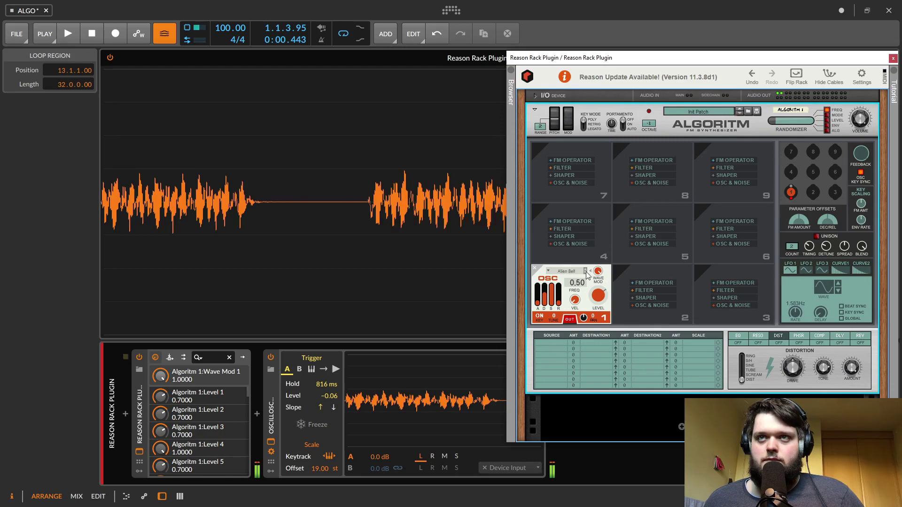
{"action": "left_click_drag", "start_coordinate": [598, 275], "coordinate": [598, 303]}
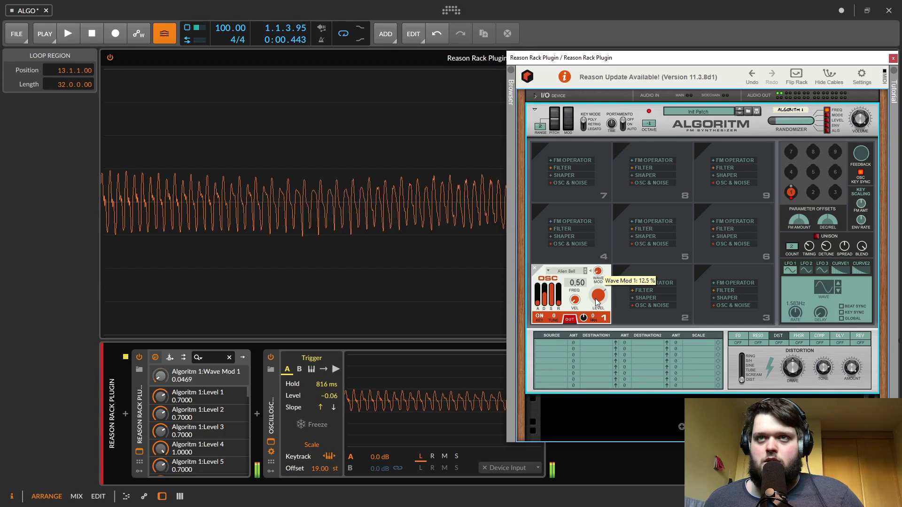
Place the Alien Bell oscillator in slot 4 as a modulator feeding an FM operator in slot 1
{"action": "left_click", "coordinate": [569, 272]}
{"action": "left_click_drag", "start_coordinate": [568, 273], "coordinate": [559, 262]}
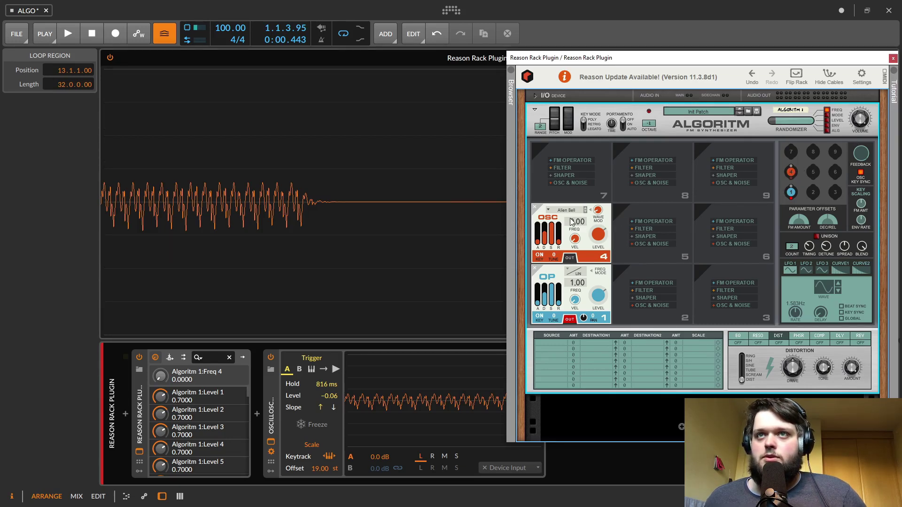
{"action": "left_click_drag", "start_coordinate": [598, 211], "coordinate": [597, 209]}
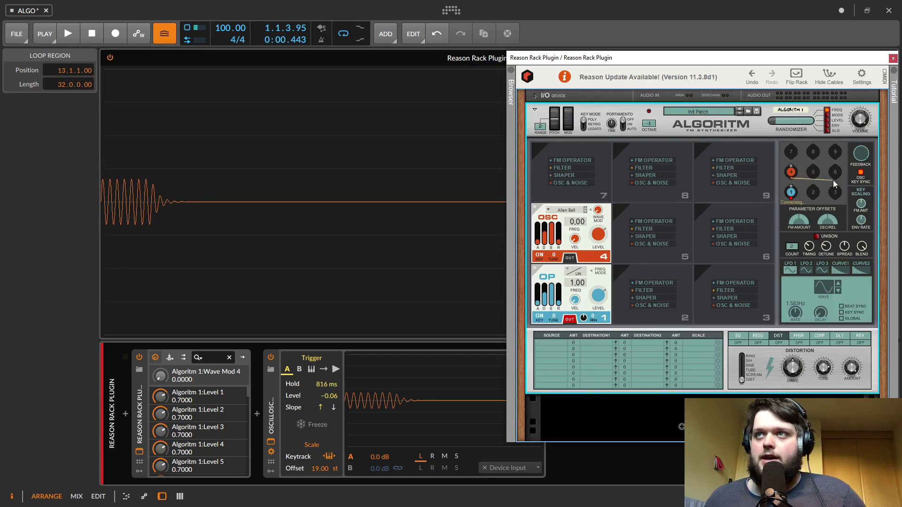
{"action": "left_click_drag", "start_coordinate": [801, 164], "coordinate": [839, 227]}
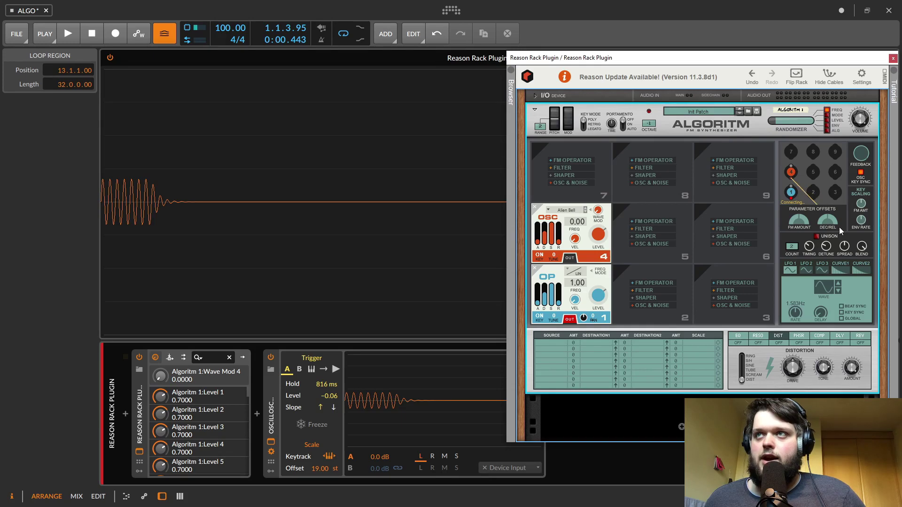
{"action": "left_click_drag", "start_coordinate": [790, 187], "coordinate": [792, 190]}
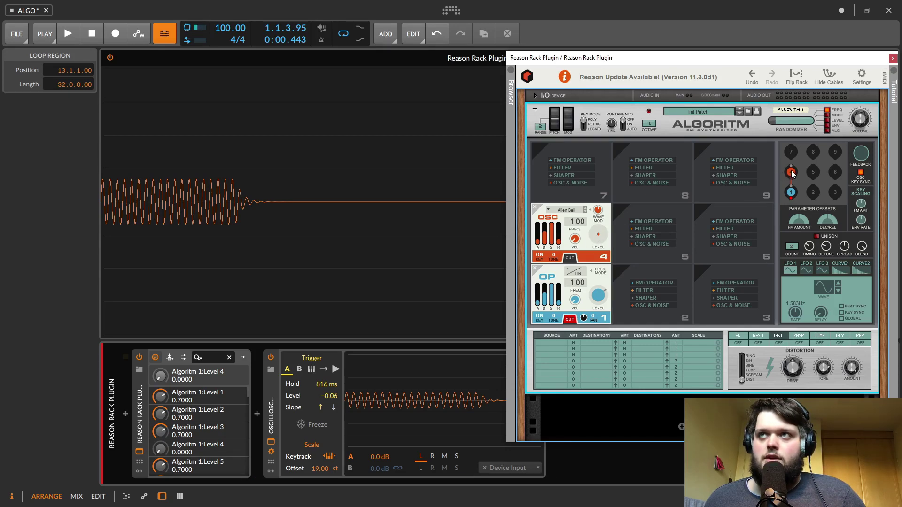
Set oscillator 4's level to -5.9 dB and its frequency ratio to 3.00, with operator 1's ratio at 0.50
{"action": "left_click_drag", "start_coordinate": [598, 237], "coordinate": [604, 210]}
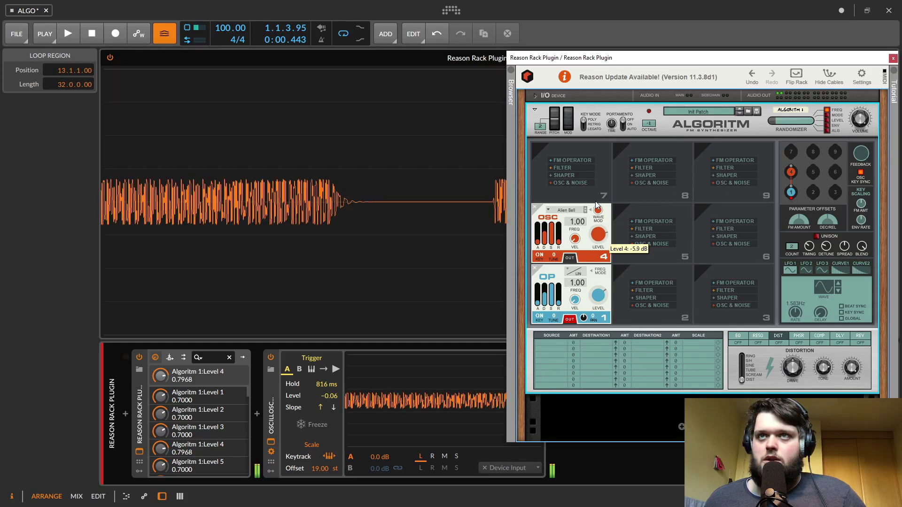
{"action": "scroll", "coordinate": [577, 283], "scroll_direction": "down", "scroll_amount": 1}
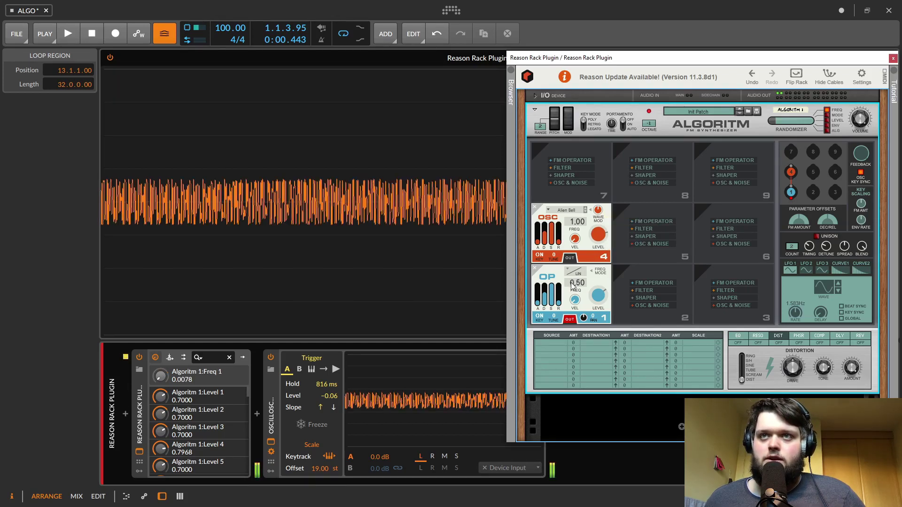
{"action": "scroll", "coordinate": [576, 221], "scroll_direction": "up", "scroll_amount": 1}
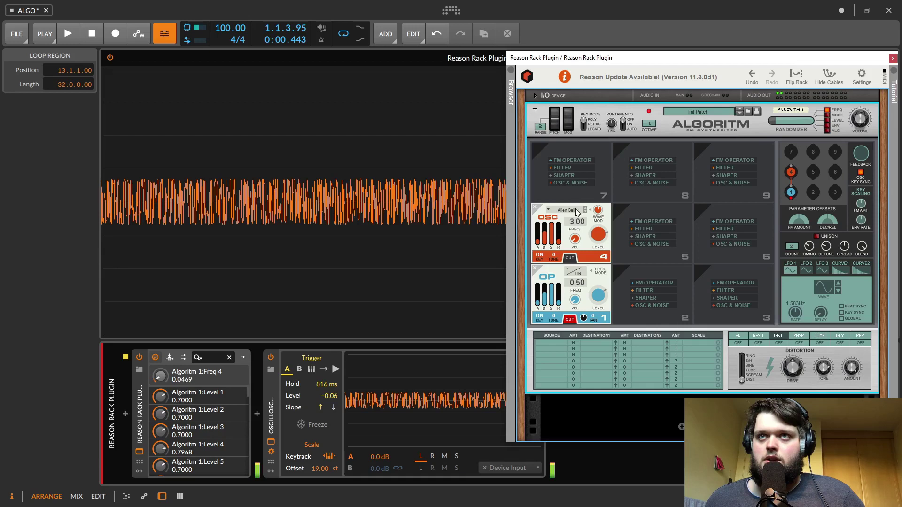
Switch oscillator 4 to Tiny Waves with frequency ratio 1.00 and level 0.5937, and adjust its envelope
{"action": "left_click_drag", "start_coordinate": [598, 214], "coordinate": [597, 204]}
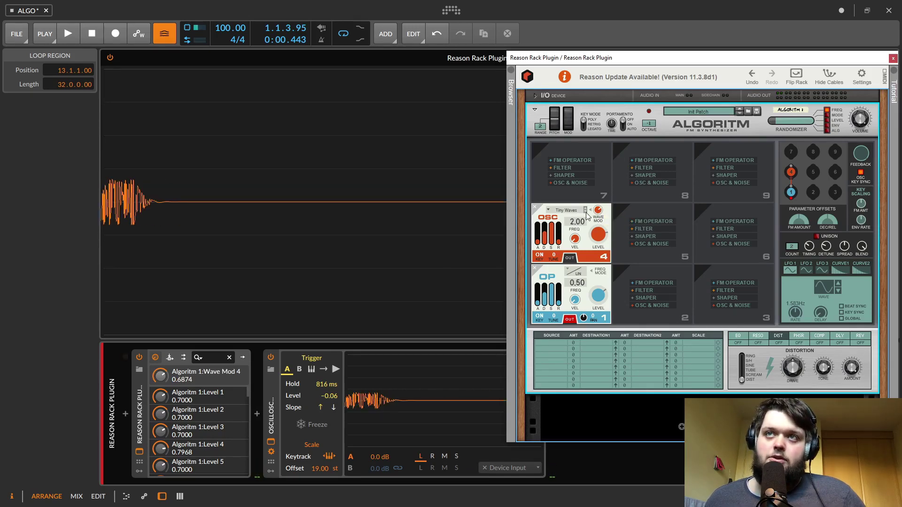
{"action": "left_click_drag", "start_coordinate": [599, 221], "coordinate": [571, 227]}
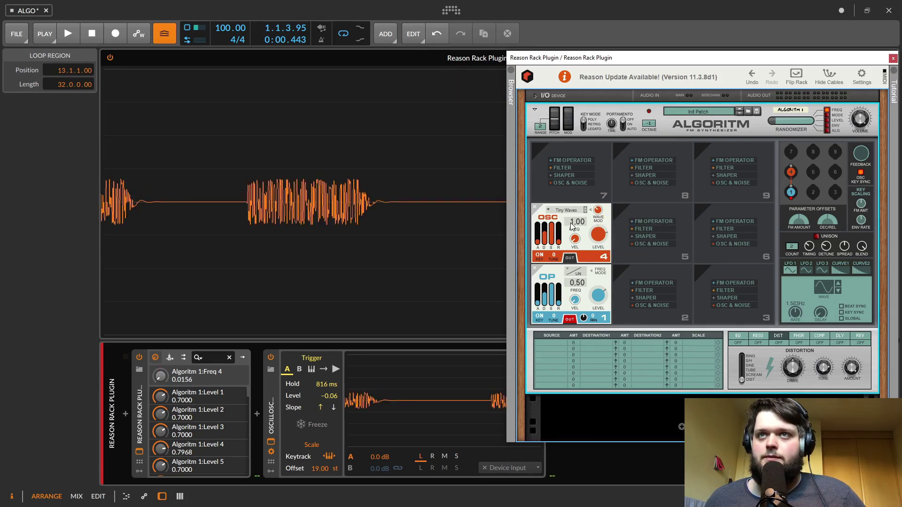
{"action": "mouse_move", "coordinate": [596, 244]}
{"action": "left_mouse_down"}
{"action": "mouse_move", "coordinate": [598, 236]}
{"action": "mouse_move", "coordinate": [597, 247]}
{"action": "left_mouse_up"}
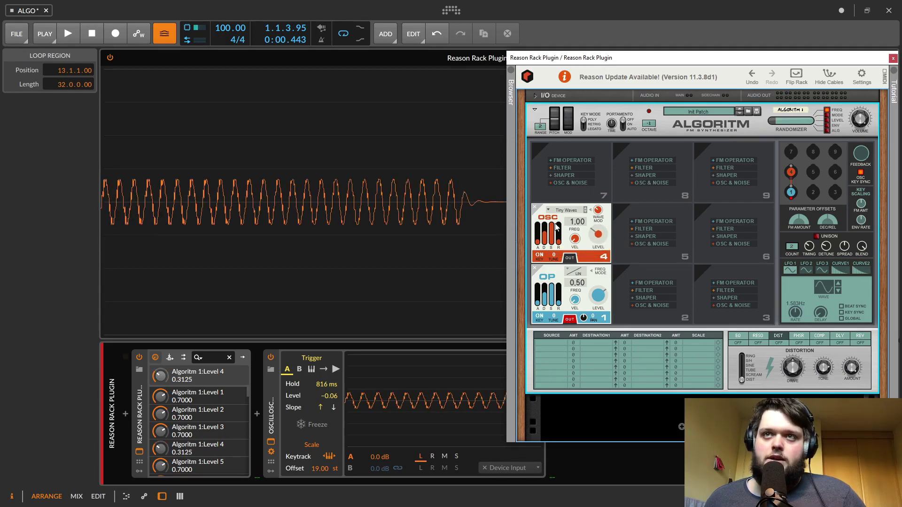
{"action": "left_click_drag", "start_coordinate": [544, 226], "coordinate": [594, 234]}
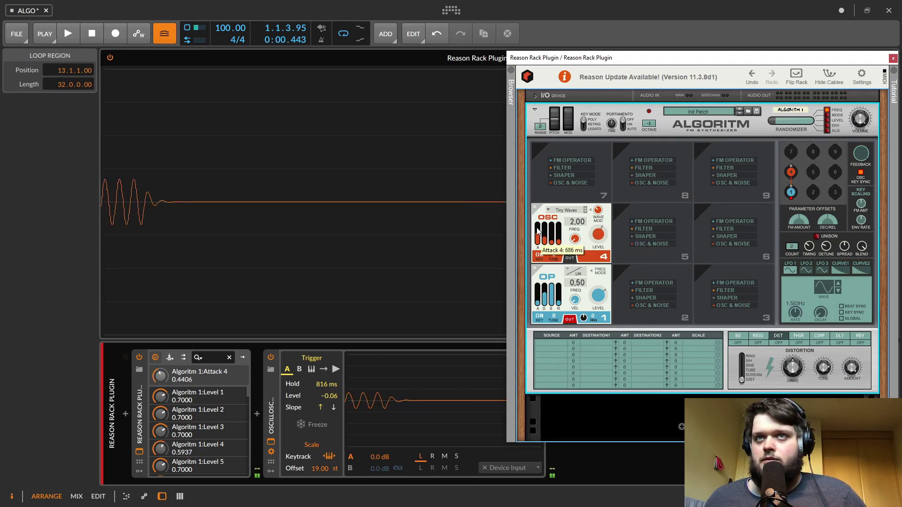
{"action": "left_click_drag", "start_coordinate": [538, 230], "coordinate": [538, 236]}
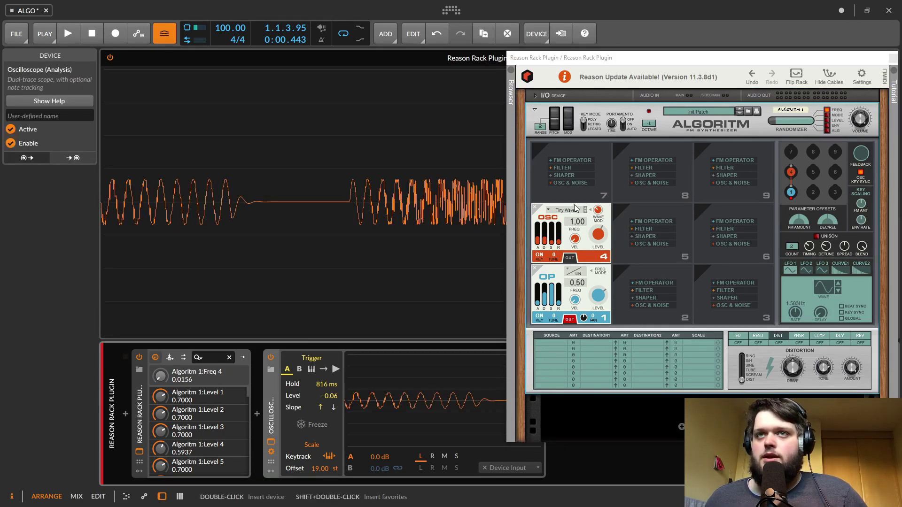
Move the Tiny Waves oscillator to slot 7 and route it through a new low-pass filter in slot 4 into operator 1
{"action": "left_click", "coordinate": [765, 177]}
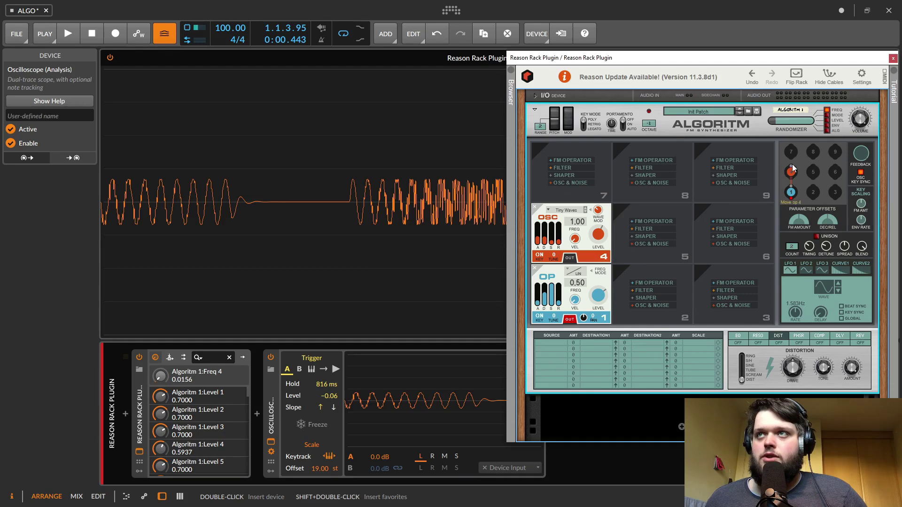
{"action": "left_click_drag", "start_coordinate": [791, 152], "coordinate": [791, 151]}
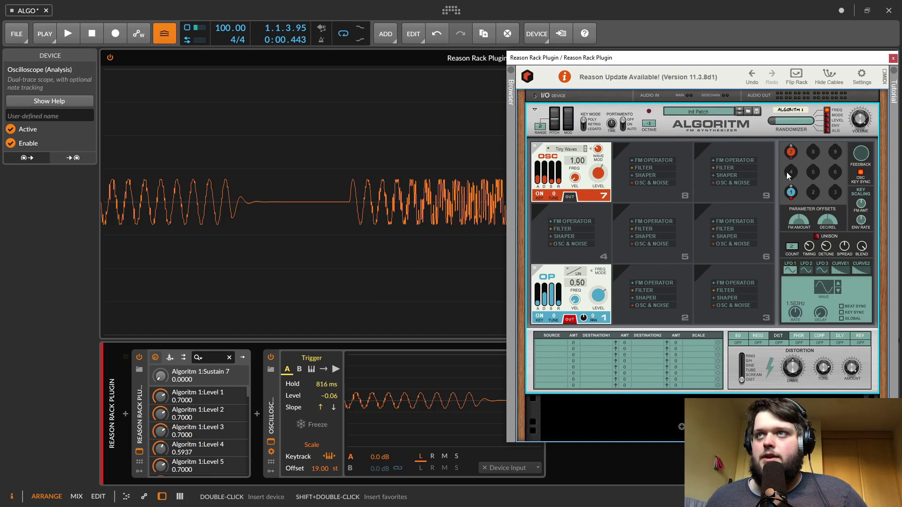
{"action": "left_click", "coordinate": [561, 228]}
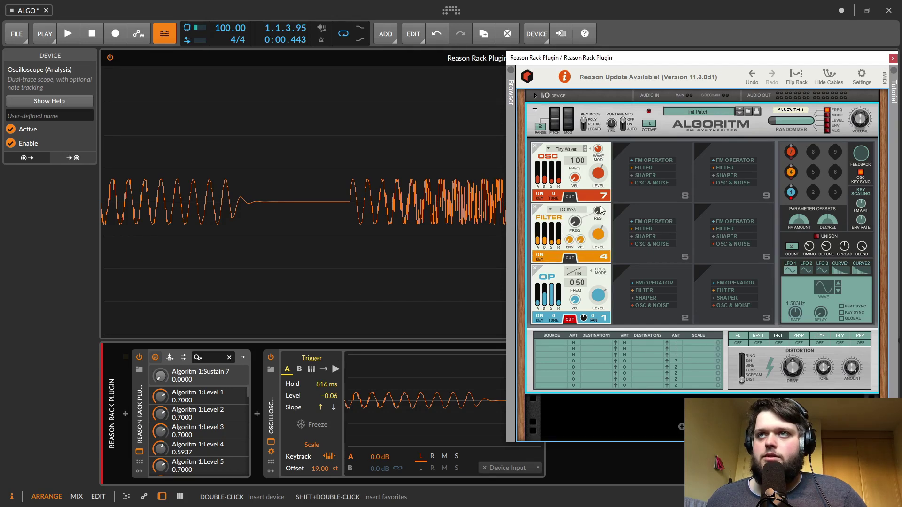
{"action": "left_click_drag", "start_coordinate": [789, 159], "coordinate": [791, 169]}
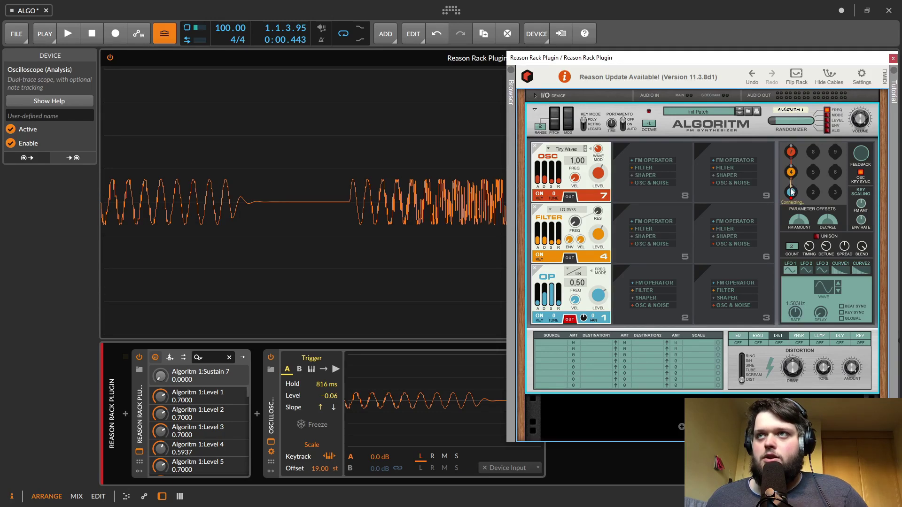
{"action": "left_click_drag", "start_coordinate": [791, 190], "coordinate": [791, 192]}
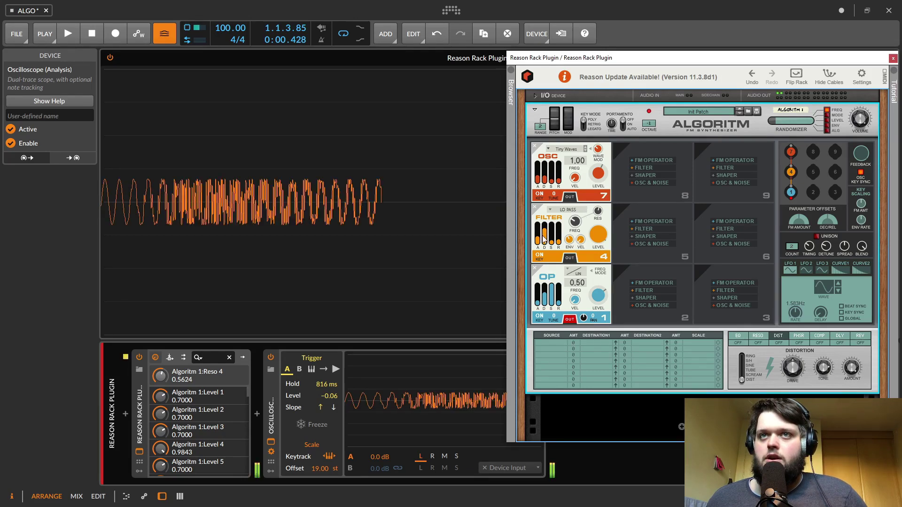
Adjust filter 4's frequency while switching it to Band Pass and on to Hi Pass, with oscillator 7's Wave Mod at 0.2031
{"action": "mouse_move", "coordinate": [575, 226]}
{"action": "left_mouse_down"}
{"action": "mouse_move", "coordinate": [574, 214]}
{"action": "mouse_move", "coordinate": [577, 243]}
{"action": "left_mouse_up"}
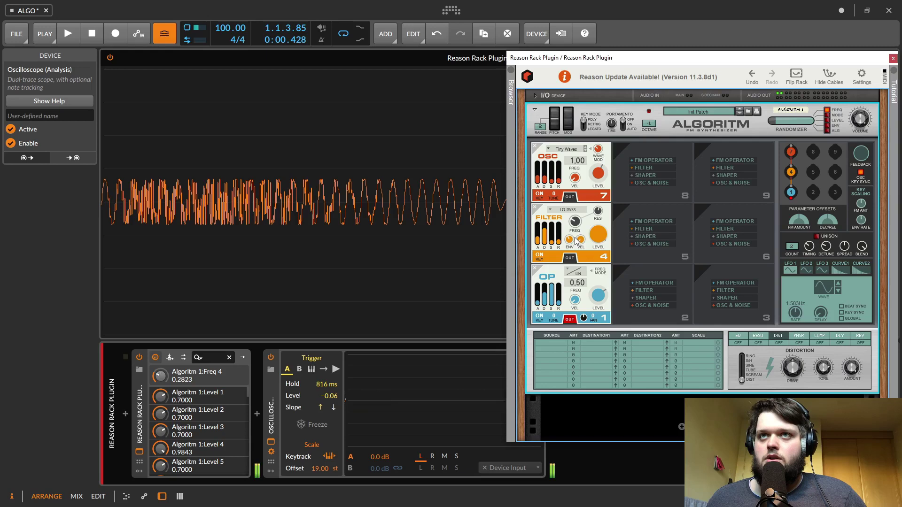
{"action": "left_click", "coordinate": [576, 209]}
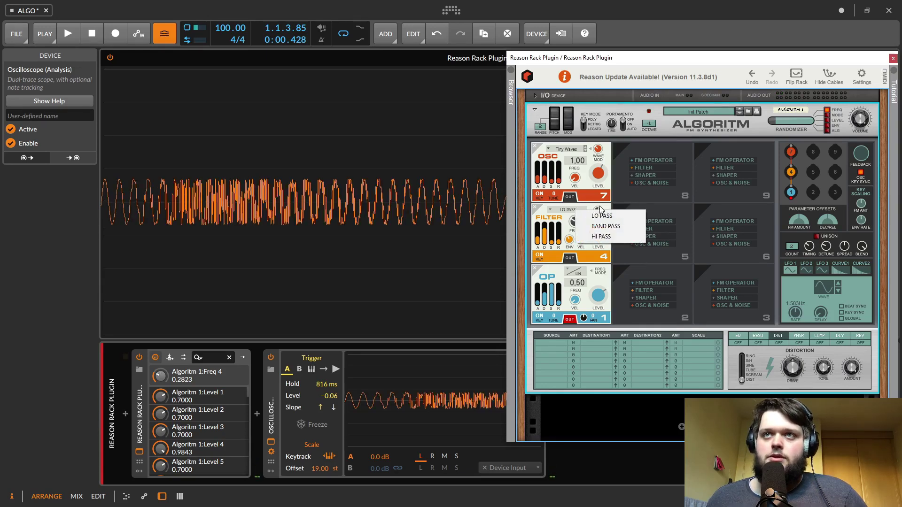
{"action": "left_click", "coordinate": [584, 226]}
{"action": "left_click_drag", "start_coordinate": [574, 223], "coordinate": [573, 210]}
{"action": "left_click_drag", "start_coordinate": [597, 149], "coordinate": [598, 144]}
{"action": "left_click", "coordinate": [572, 213]}
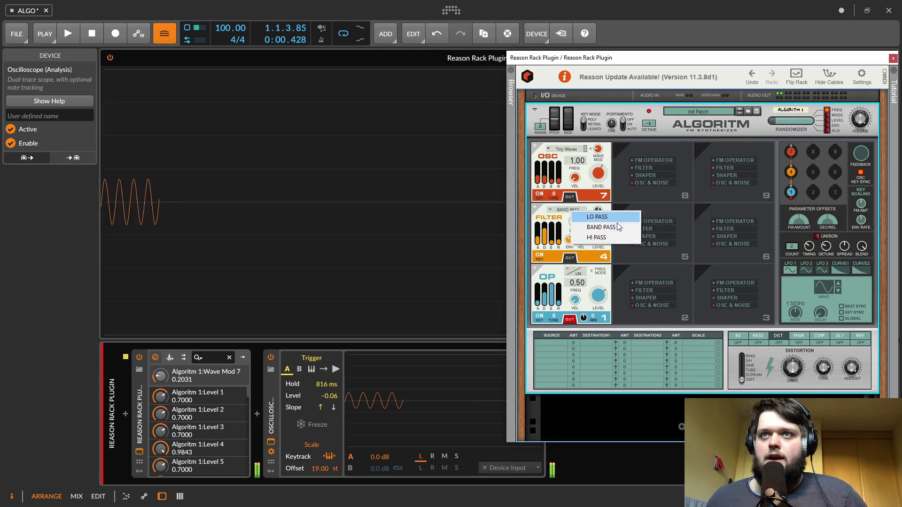
{"action": "left_click", "coordinate": [587, 239]}
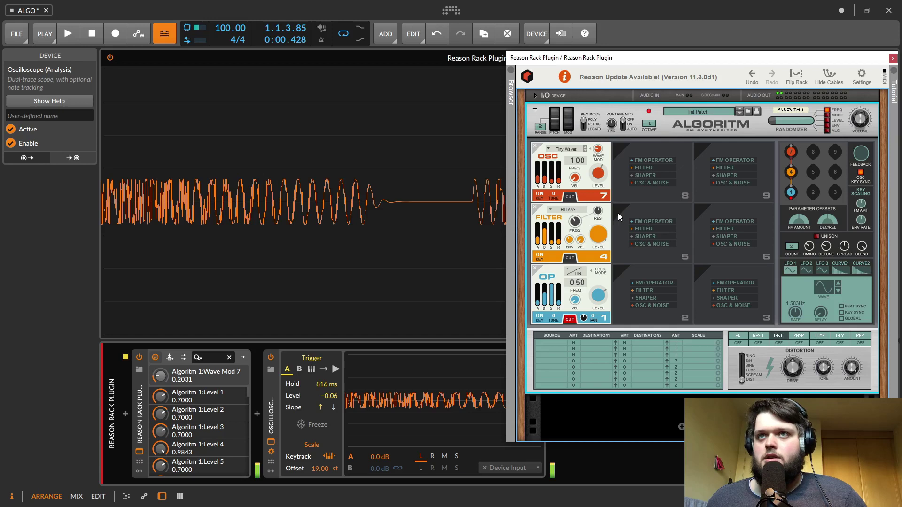
Adjust filter 4's resonance and attack, set its level to 0.7344, and set oscillator 7's frequency ratio to 0.50
{"action": "left_click_drag", "start_coordinate": [599, 213], "coordinate": [601, 203]}
{"action": "left_click_drag", "start_coordinate": [603, 236], "coordinate": [597, 234]}
{"action": "left_click_drag", "start_coordinate": [538, 235], "coordinate": [537, 254]}
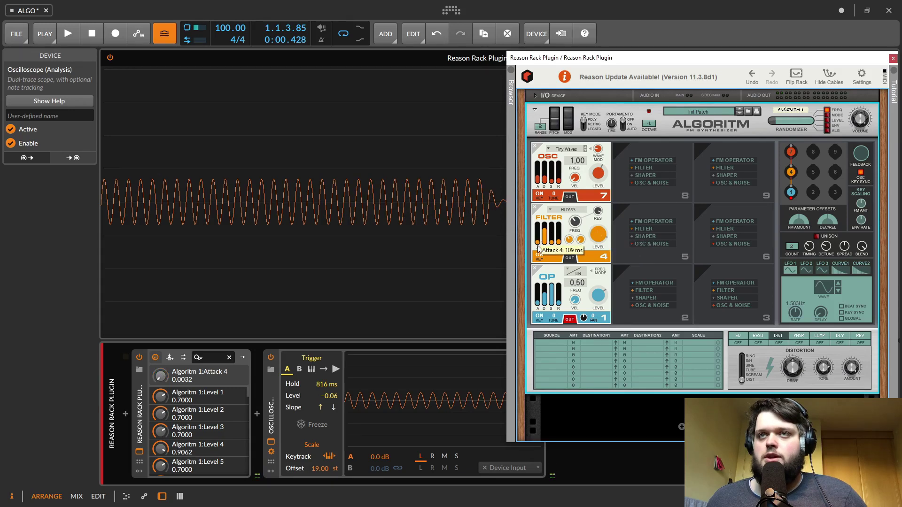
{"action": "left_click_drag", "start_coordinate": [596, 236], "coordinate": [597, 241]}
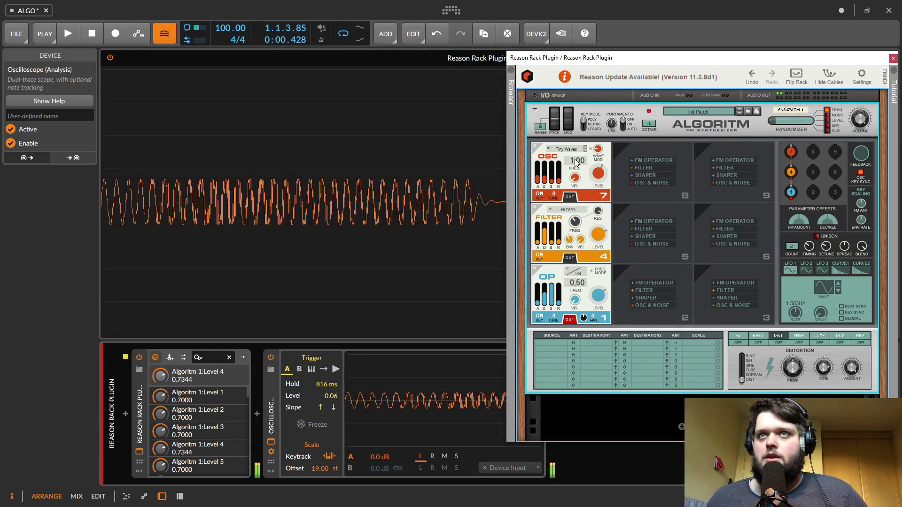
{"action": "left_click_drag", "start_coordinate": [577, 161], "coordinate": [576, 165]}
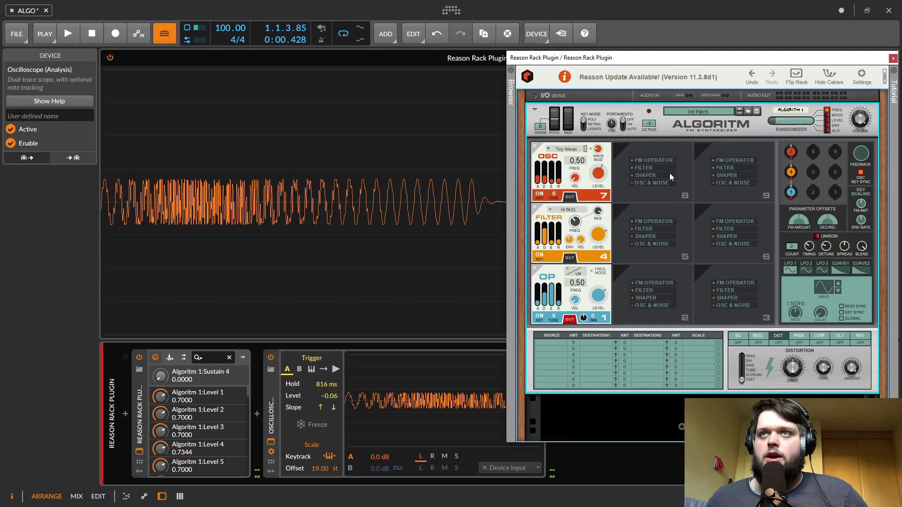
Add a shaper in slot 8 and route filter 4 through it into operator 1
{"action": "left_click", "coordinate": [644, 176]}
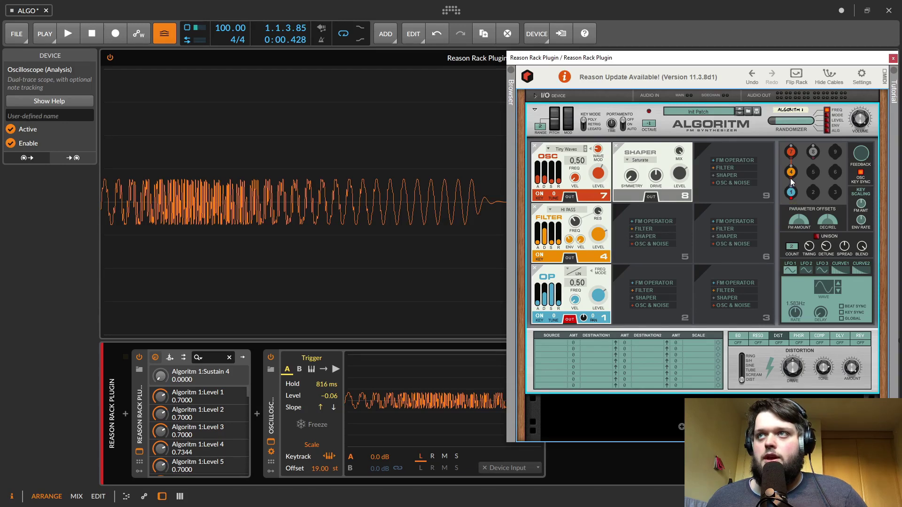
{"action": "left_click", "coordinate": [812, 150]}
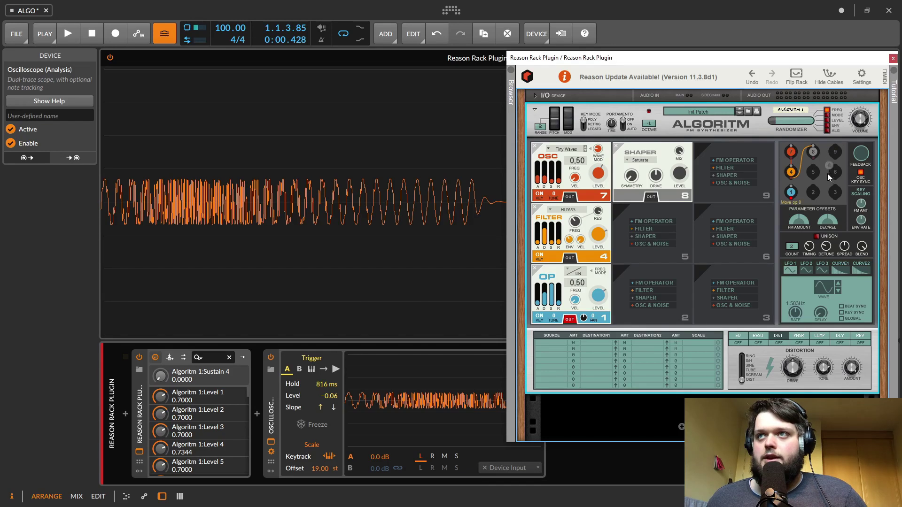
{"action": "left_click", "coordinate": [812, 157]}
{"action": "left_click", "coordinate": [791, 190]}
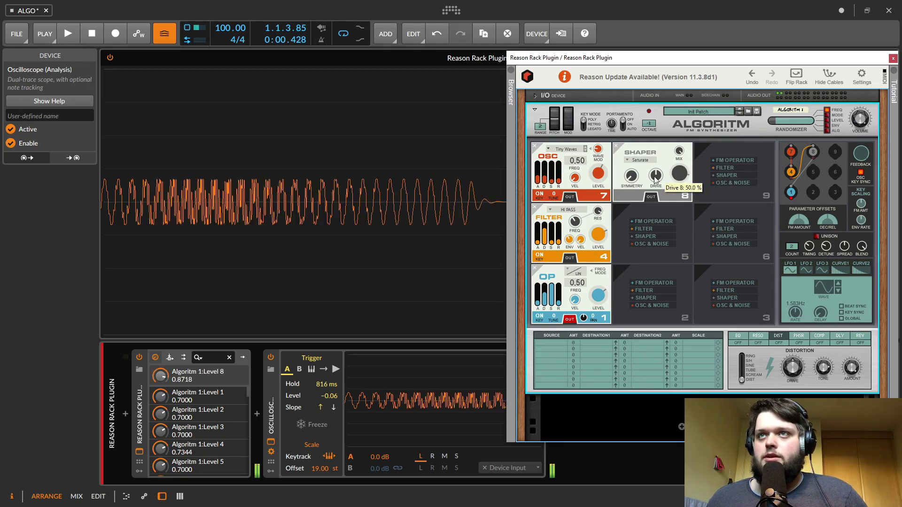
Set shaper 8's symmetry to 0.5781, drive to 68.8 % and level to 1.0000
{"action": "mouse_move", "coordinate": [631, 175]}
{"action": "left_mouse_down"}
{"action": "mouse_move", "coordinate": [634, 155]}
{"action": "mouse_move", "coordinate": [633, 164]}
{"action": "left_mouse_up"}
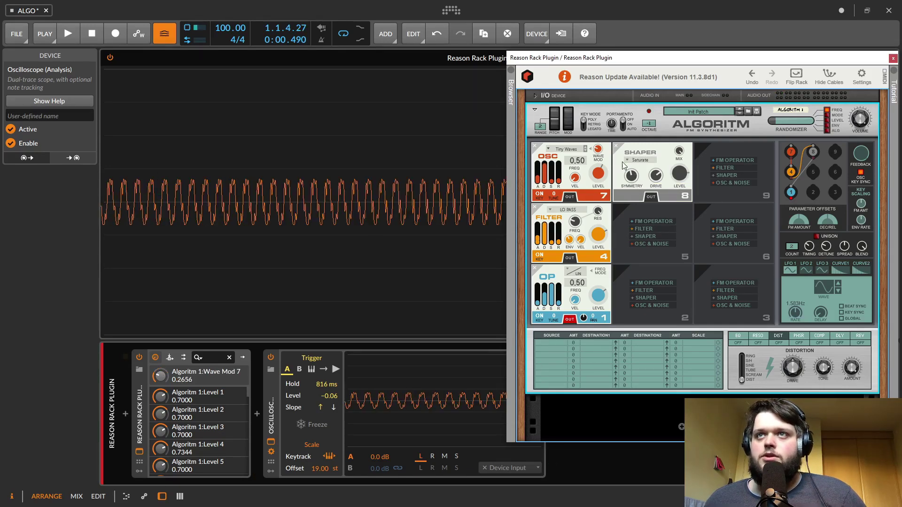
{"action": "left_click", "coordinate": [635, 182]}
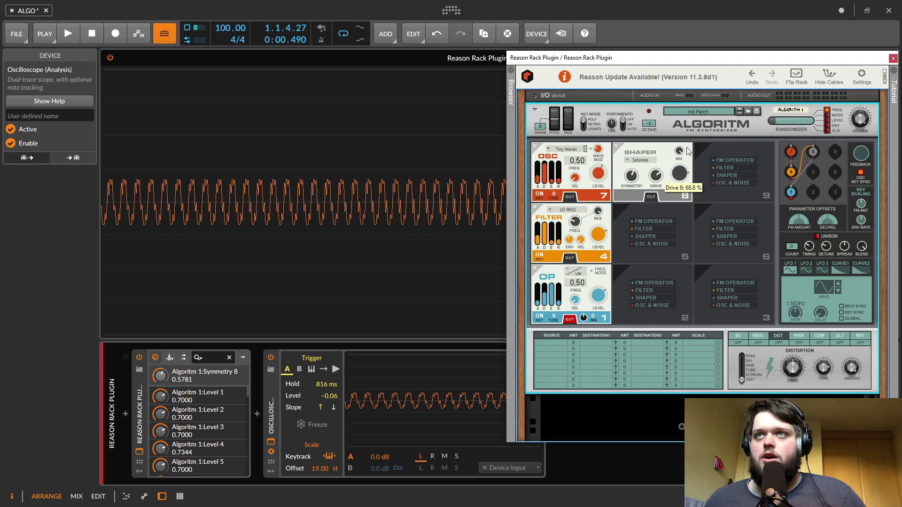
{"action": "left_click", "coordinate": [680, 176]}
Try the Electro mode on shaper 8 with its level at 0.5938, and return it to Saturate
{"action": "left_click", "coordinate": [640, 160]}
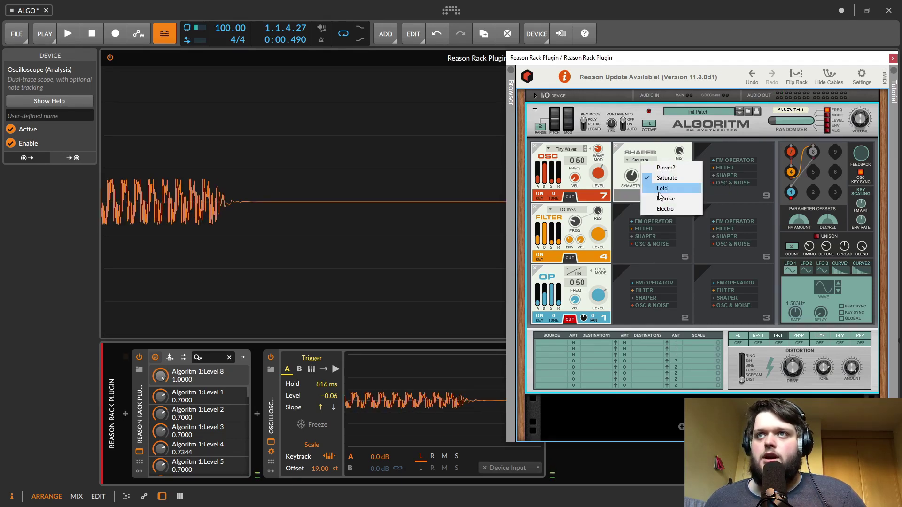
{"action": "left_click", "coordinate": [664, 207]}
{"action": "left_click_drag", "start_coordinate": [679, 174], "coordinate": [681, 187]}
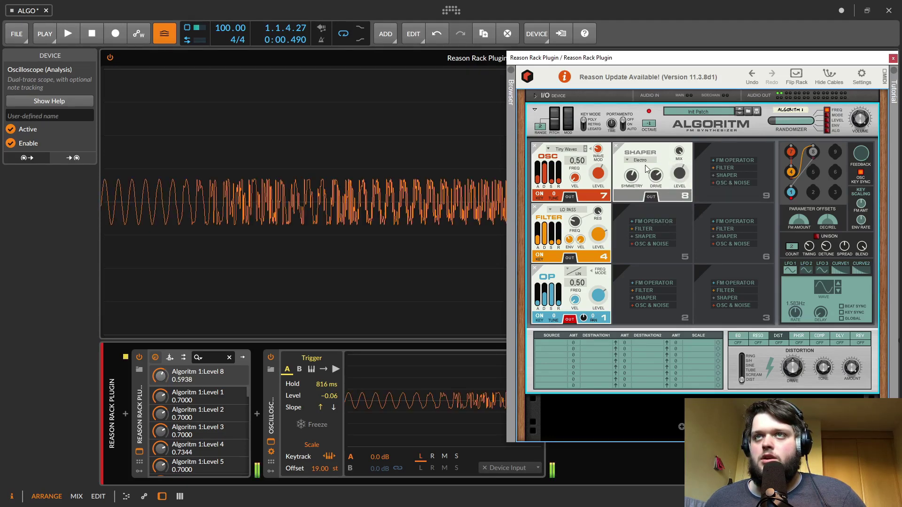
{"action": "left_click", "coordinate": [641, 160]}
{"action": "left_click", "coordinate": [671, 178]}
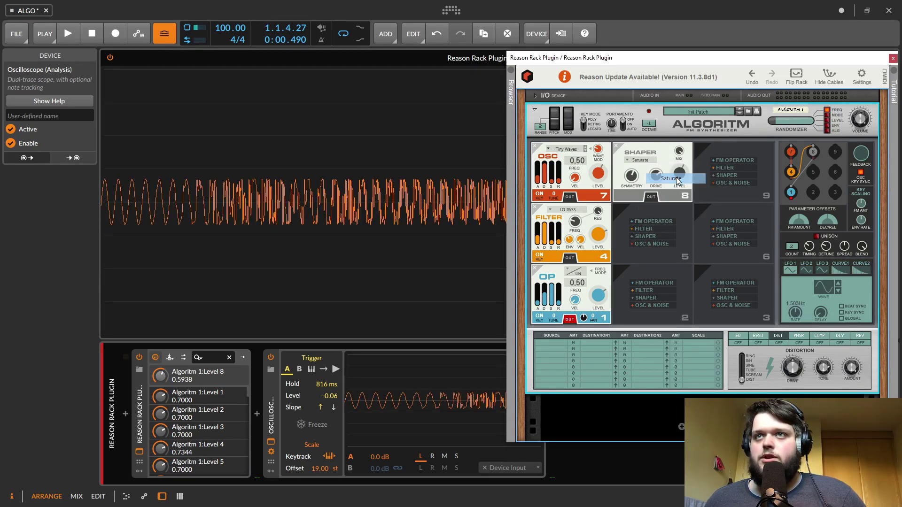
{"action": "left_click", "coordinate": [639, 160]}
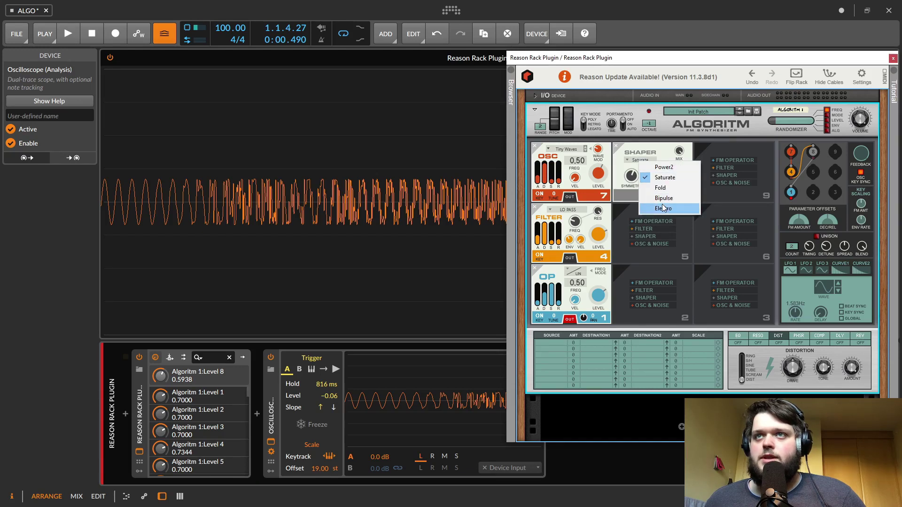
{"action": "left_click", "coordinate": [664, 178]}
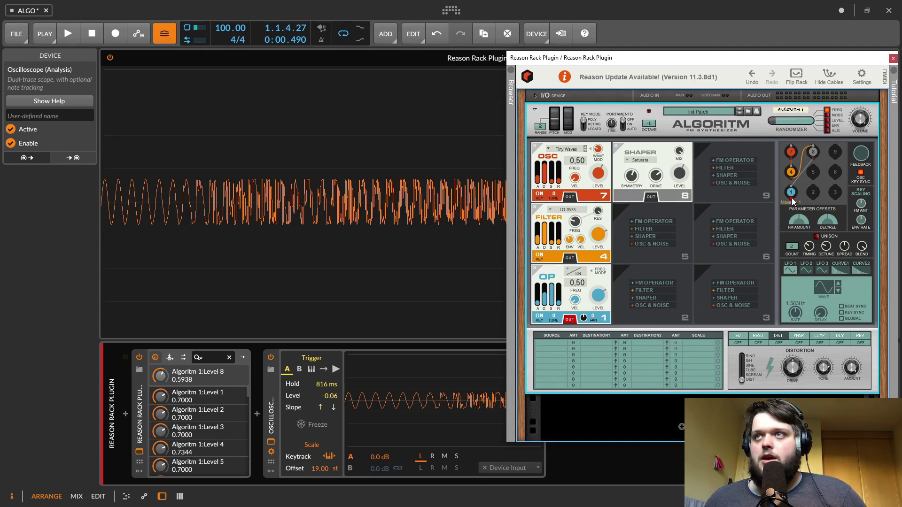
Route operator 1's output back into oscillator 7 as a feedback loop and adjust the Feedback amount
{"action": "left_click_drag", "start_coordinate": [787, 195], "coordinate": [792, 211]}
{"action": "left_click_drag", "start_coordinate": [790, 147], "coordinate": [791, 146]}
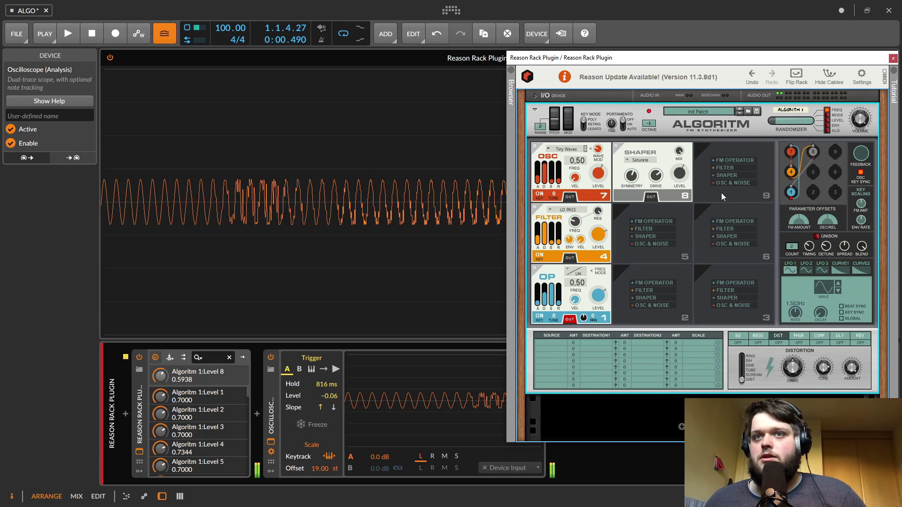
{"action": "left_click", "coordinate": [858, 160]}
{"action": "left_click_drag", "start_coordinate": [858, 162], "coordinate": [857, 159]}
Raise shaper 8's level to -2.1 dB and operator 1's level to 0.9343, and adjust oscillator 7's level and filter 4's frequency
{"action": "left_click", "coordinate": [576, 223]}
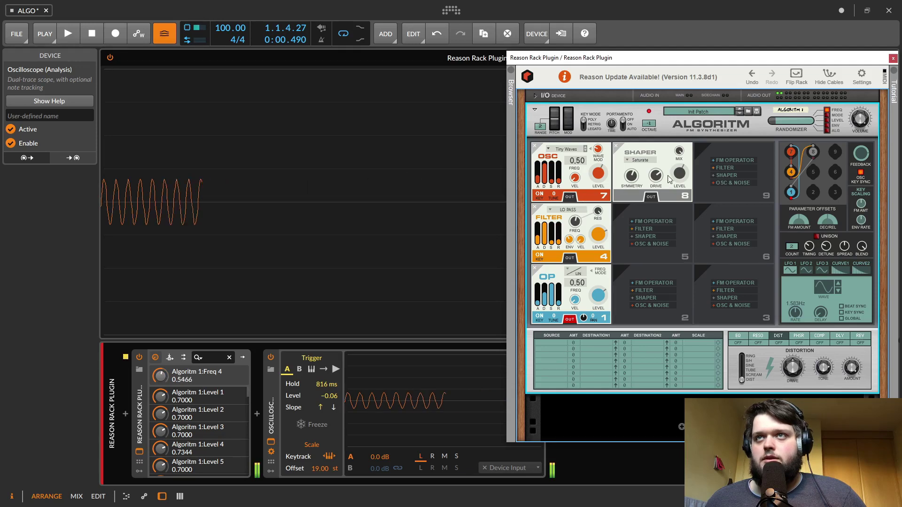
{"action": "left_click", "coordinate": [682, 174]}
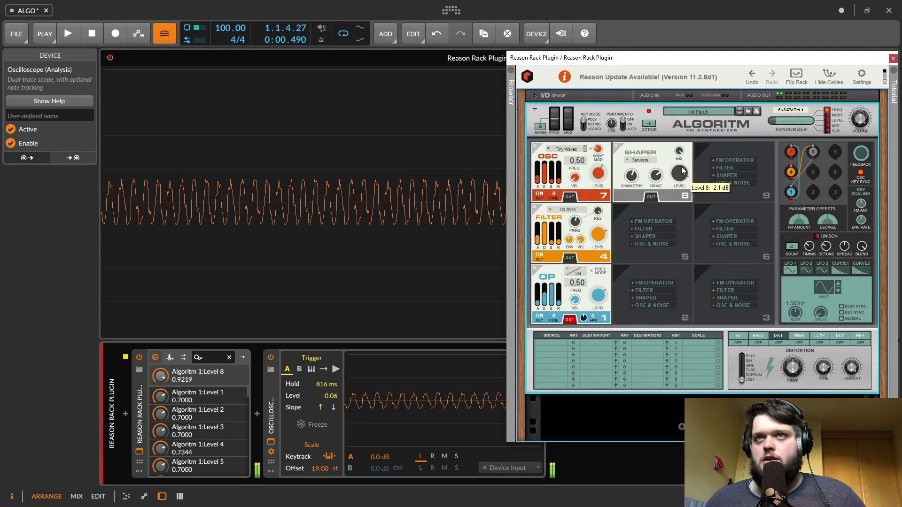
{"action": "left_click_drag", "start_coordinate": [598, 294], "coordinate": [604, 187]}
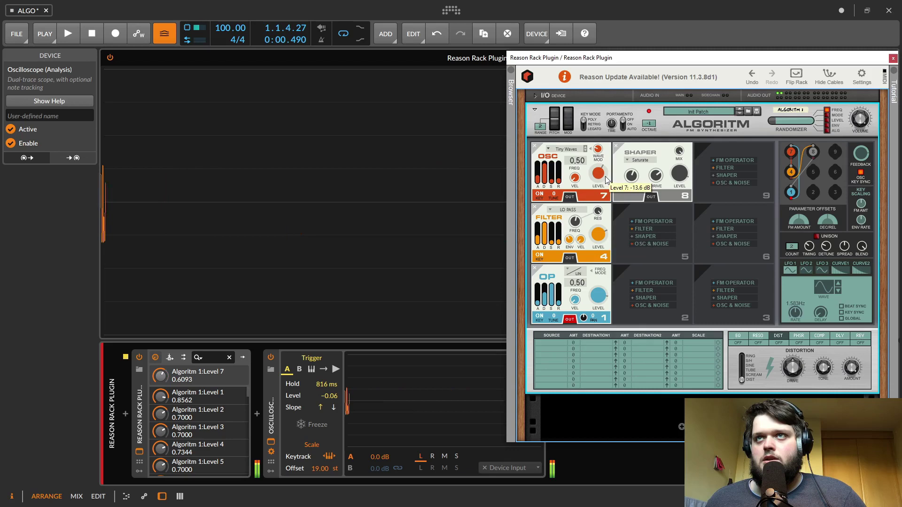
{"action": "left_click_drag", "start_coordinate": [574, 220], "coordinate": [575, 222]}
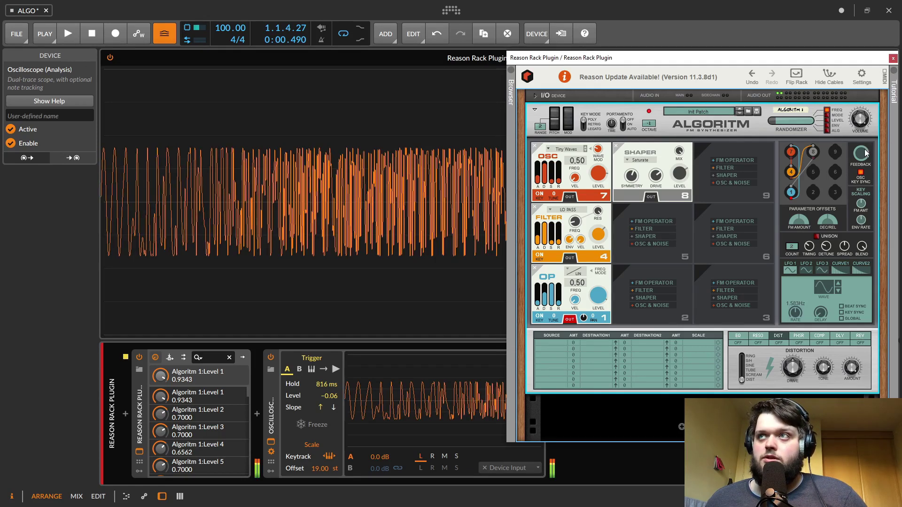
Increase the feedback, raise the levels of filter 4 and oscillator 7, and adjust shaper 8's drive
{"action": "left_click_drag", "start_coordinate": [863, 152], "coordinate": [866, 140]}
{"action": "left_click_drag", "start_coordinate": [599, 235], "coordinate": [600, 228]}
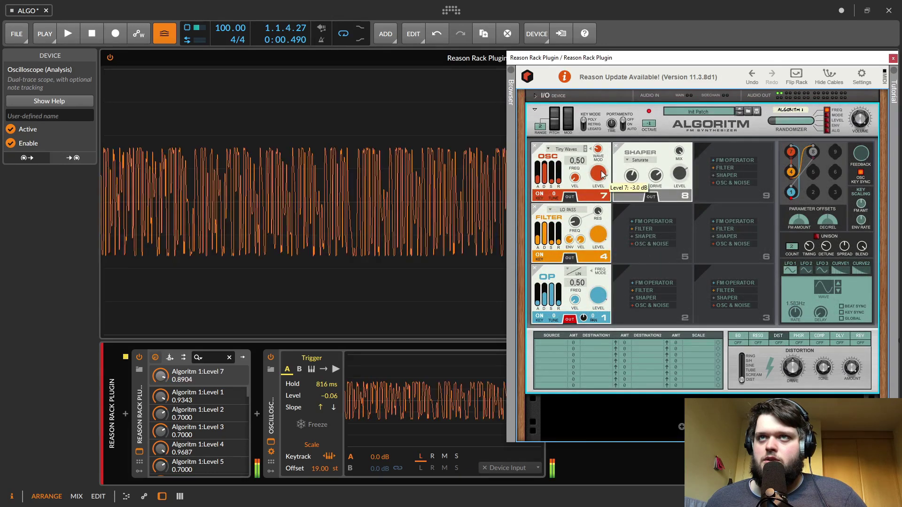
{"action": "left_click", "coordinate": [598, 173]}
{"action": "left_click_drag", "start_coordinate": [655, 175], "coordinate": [657, 178]}
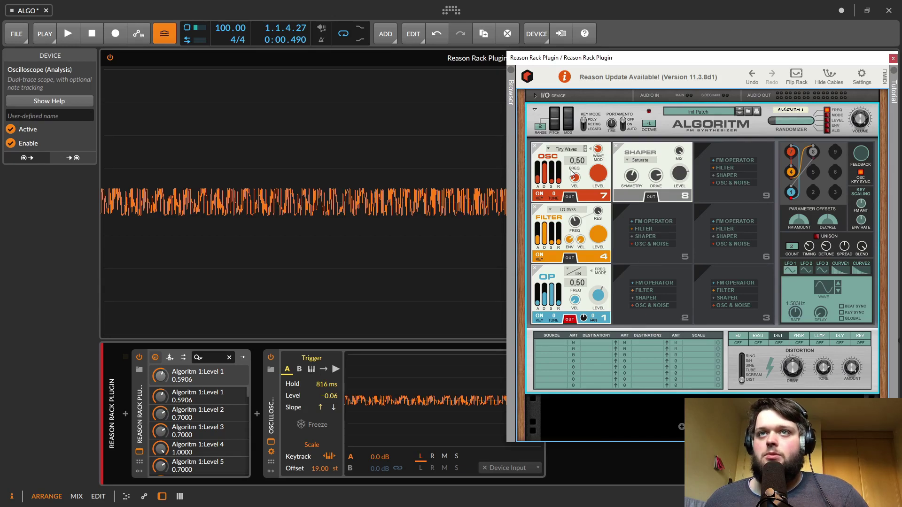
Try sending oscillator 7 directly to the output alongside operator 1, and switch its output off again
{"action": "left_click", "coordinate": [569, 197]}
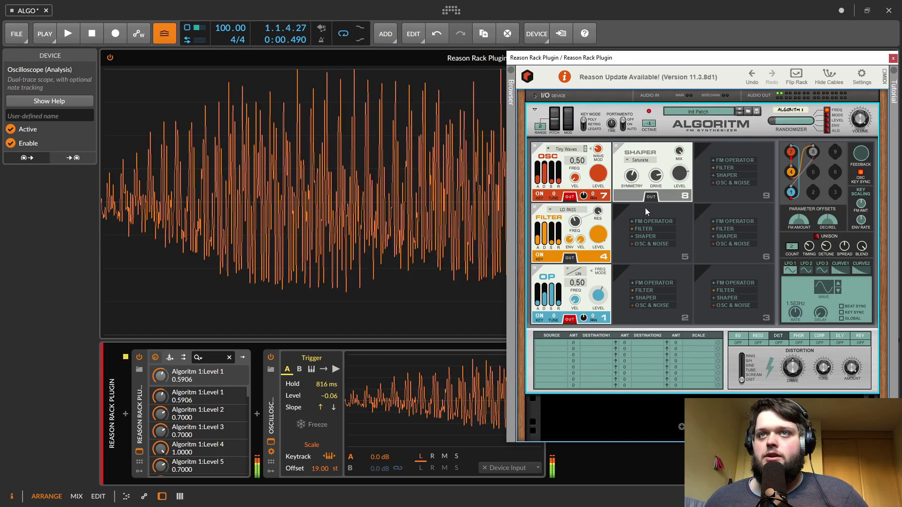
{"action": "left_click", "coordinate": [571, 197]}
{"action": "left_click", "coordinate": [571, 198]}
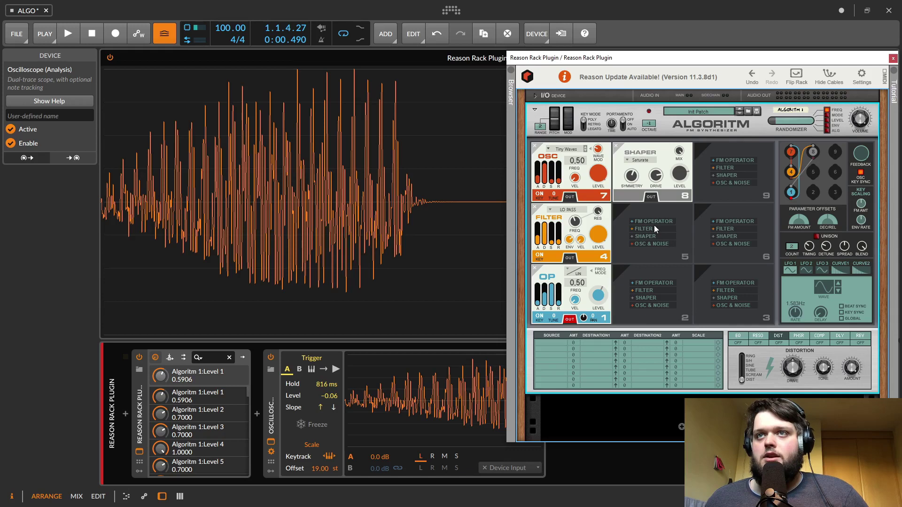
Add a low-pass filter in slot 5 fed by oscillator 7 and send it directly to the output
{"action": "left_click", "coordinate": [642, 229]}
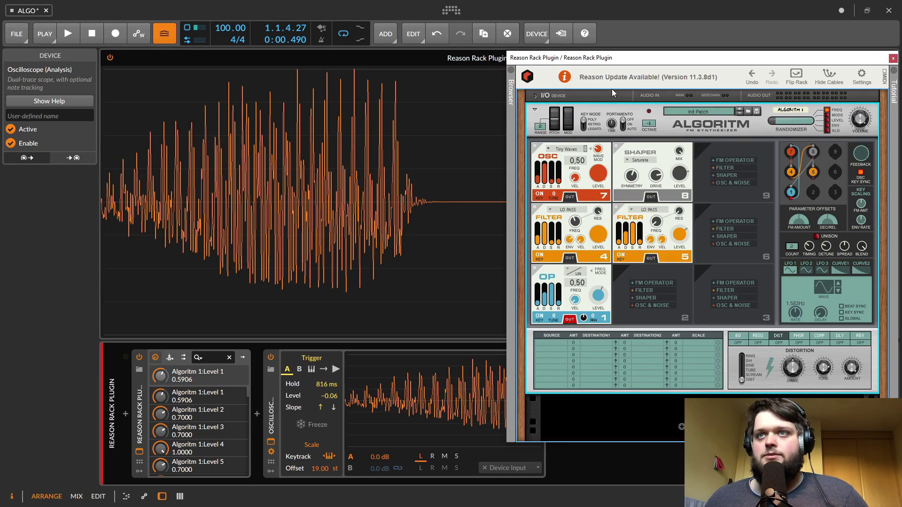
{"action": "left_click_drag", "start_coordinate": [790, 157], "coordinate": [812, 161]}
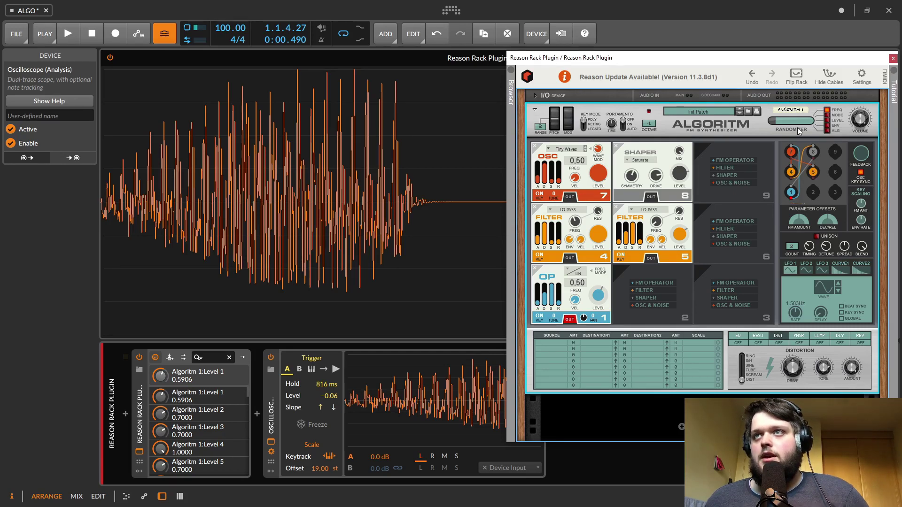
{"action": "left_click", "coordinate": [650, 258]}
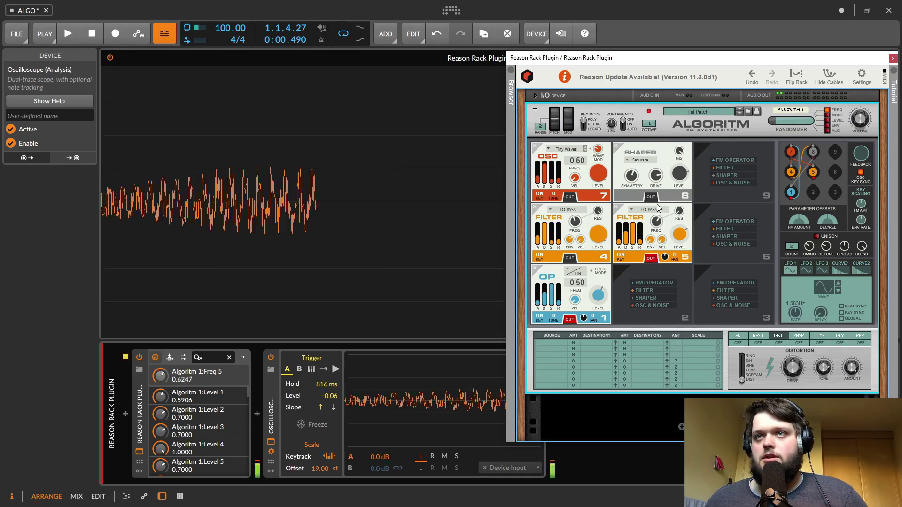
Adjust filter 5's frequency and lower filter 4's level to 0.5000
{"action": "left_click_drag", "start_coordinate": [657, 233], "coordinate": [656, 217]}
{"action": "left_click_drag", "start_coordinate": [599, 235], "coordinate": [601, 249]}
Take filter 5 off the direct output, patch it with shaper 8 and operator 1, and raise filter 5's and shaper 8's levels to 0.8125 and 1.0000
{"action": "left_click", "coordinate": [650, 259]}
{"action": "mouse_move", "coordinate": [812, 176]}
{"action": "left_mouse_down"}
{"action": "mouse_move", "coordinate": [819, 146]}
{"action": "mouse_move", "coordinate": [813, 162]}
{"action": "left_mouse_up"}
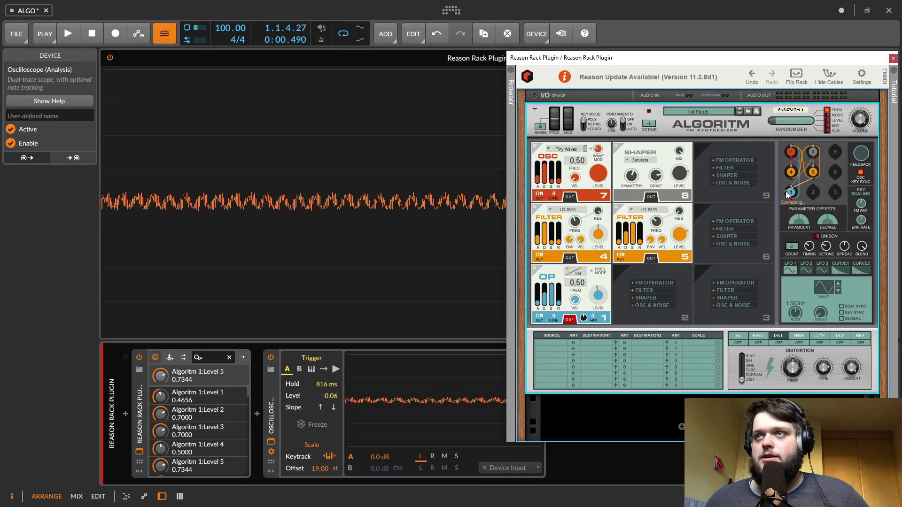
{"action": "left_click_drag", "start_coordinate": [791, 188], "coordinate": [790, 187]}
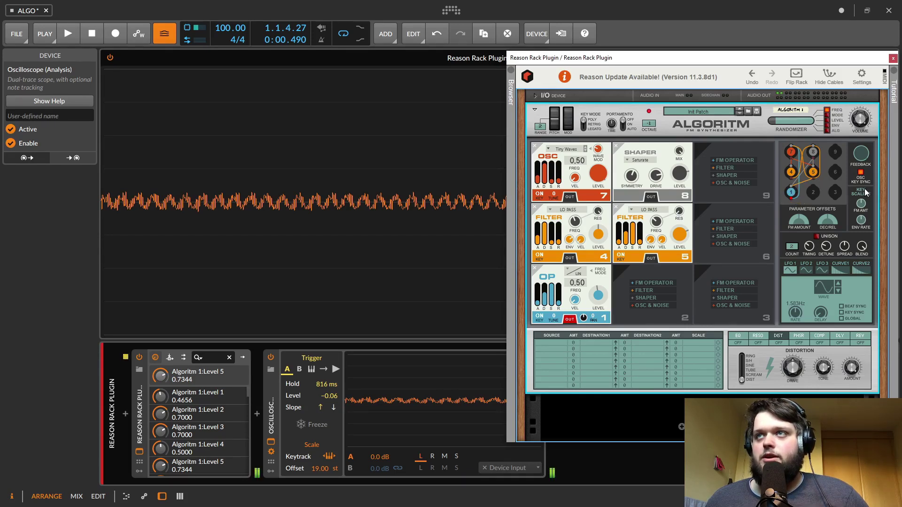
{"action": "left_click_drag", "start_coordinate": [680, 237], "coordinate": [666, 203]}
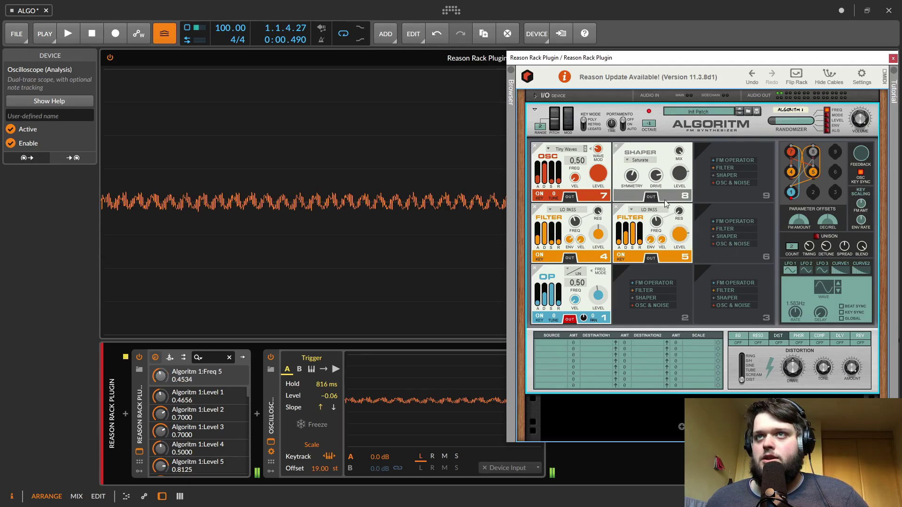
{"action": "left_click_drag", "start_coordinate": [683, 174], "coordinate": [682, 166]}
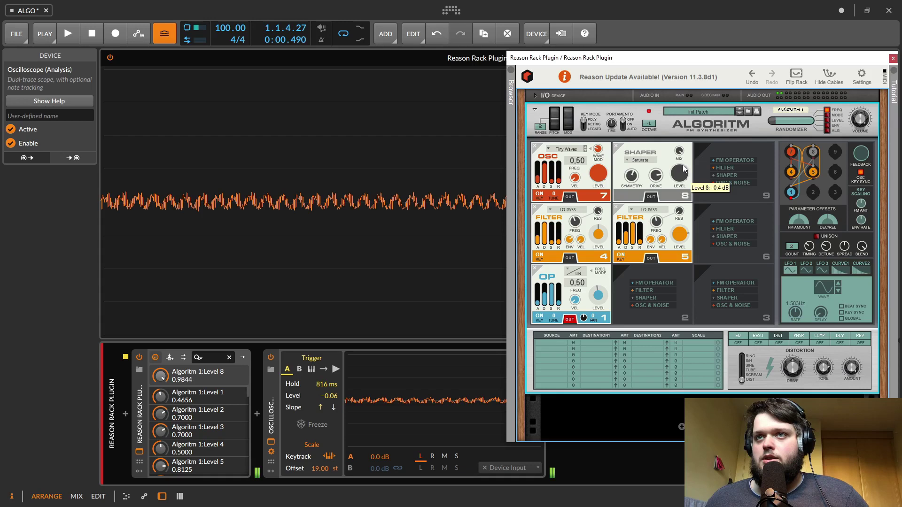
Add an FM operator in slot 6 and patch it into the algorithm towards operator 1
{"action": "left_click", "coordinate": [734, 221]}
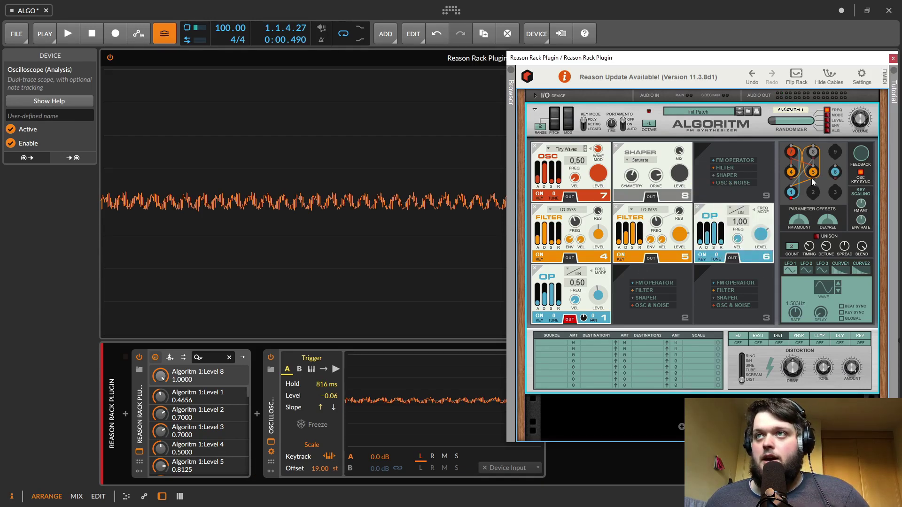
{"action": "left_click_drag", "start_coordinate": [816, 182], "coordinate": [791, 186]}
Try different frequencies on operator 6, ending at 1.00, and set the feedback to 0.3127
{"action": "left_click_drag", "start_coordinate": [864, 152], "coordinate": [855, 177]}
{"action": "left_click_drag", "start_coordinate": [738, 221], "coordinate": [737, 185]}
{"action": "left_click_drag", "start_coordinate": [659, 218], "coordinate": [659, 216]}
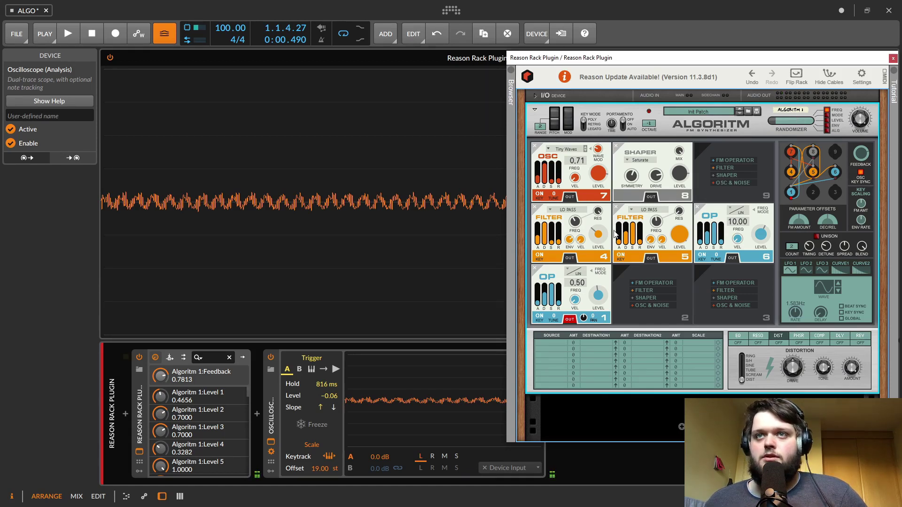
{"action": "left_click_drag", "start_coordinate": [731, 220], "coordinate": [730, 248]}
{"action": "mouse_move", "coordinate": [859, 161]}
{"action": "left_mouse_down"}
{"action": "mouse_move", "coordinate": [861, 148]}
{"action": "mouse_move", "coordinate": [861, 162]}
{"action": "left_mouse_up"}
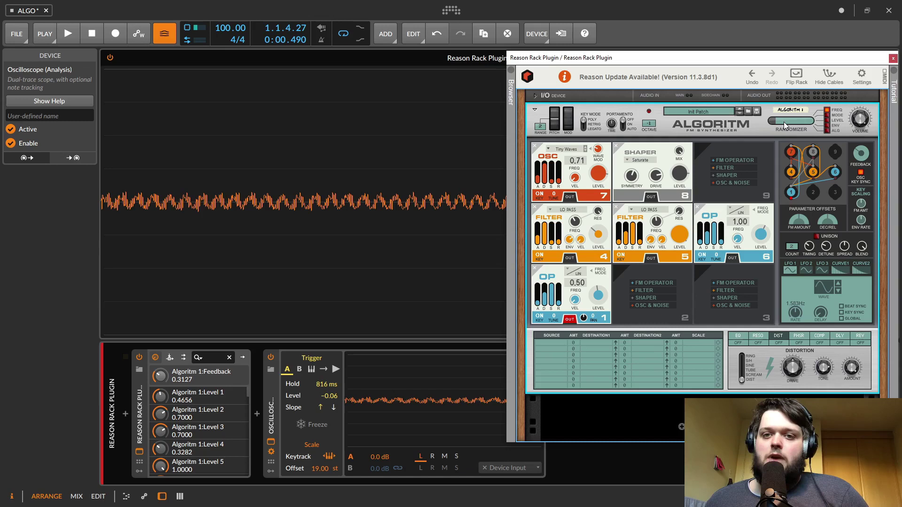
Randomize the frequencies and switch the frequency mode of operators 1 and 6 to Step
{"action": "mouse_move", "coordinate": [780, 122]}
{"action": "left_mouse_down"}
{"action": "mouse_move", "coordinate": [809, 123]}
{"action": "mouse_move", "coordinate": [775, 126]}
{"action": "mouse_move", "coordinate": [804, 124]}
{"action": "mouse_move", "coordinate": [784, 119]}
{"action": "mouse_move", "coordinate": [803, 123]}
{"action": "mouse_move", "coordinate": [786, 121]}
{"action": "mouse_move", "coordinate": [795, 126]}
{"action": "left_mouse_up"}
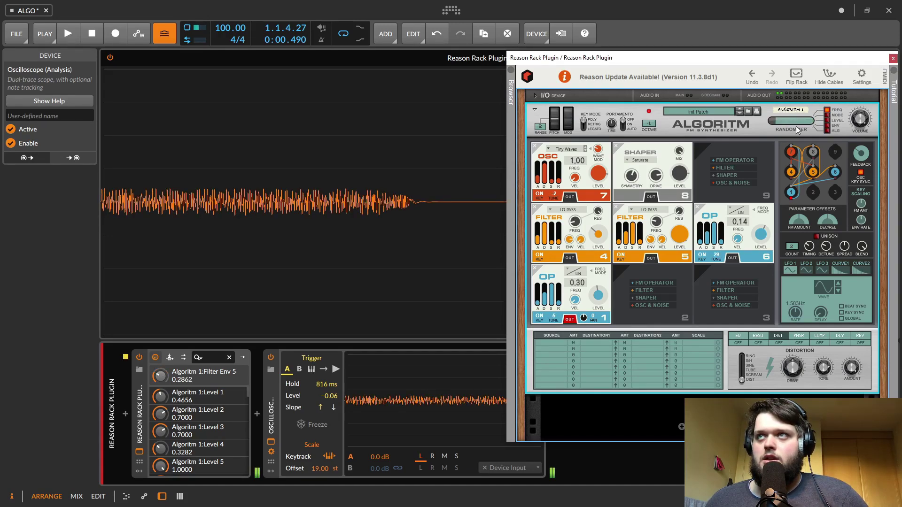
{"action": "left_click", "coordinate": [578, 273]}
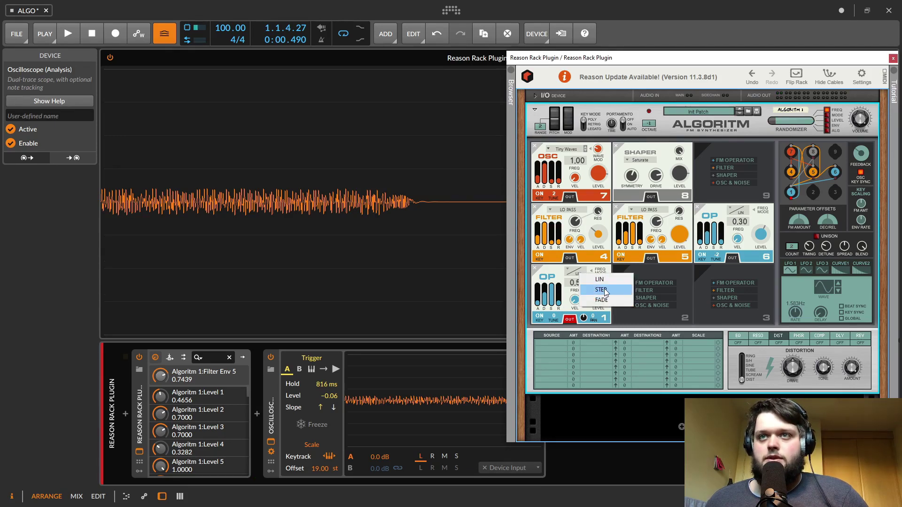
{"action": "left_click", "coordinate": [601, 290]}
{"action": "left_click", "coordinate": [736, 210]}
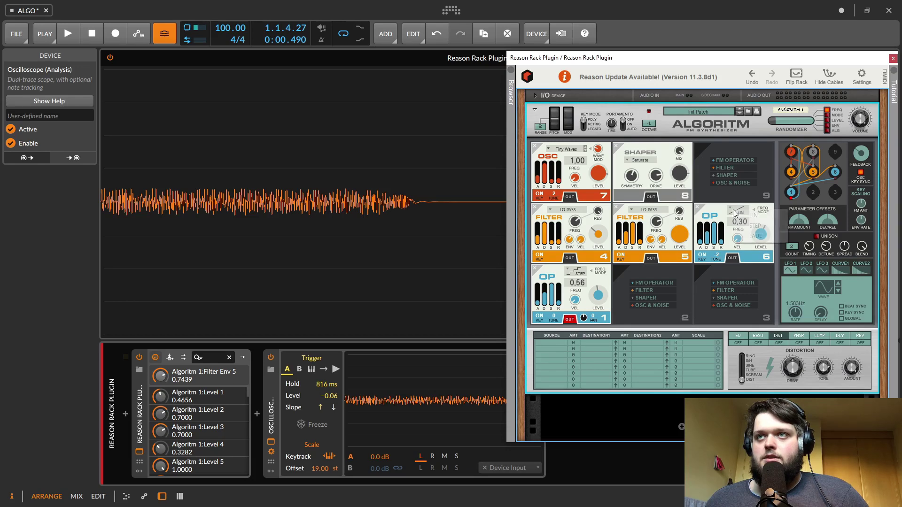
{"action": "left_click", "coordinate": [758, 228]}
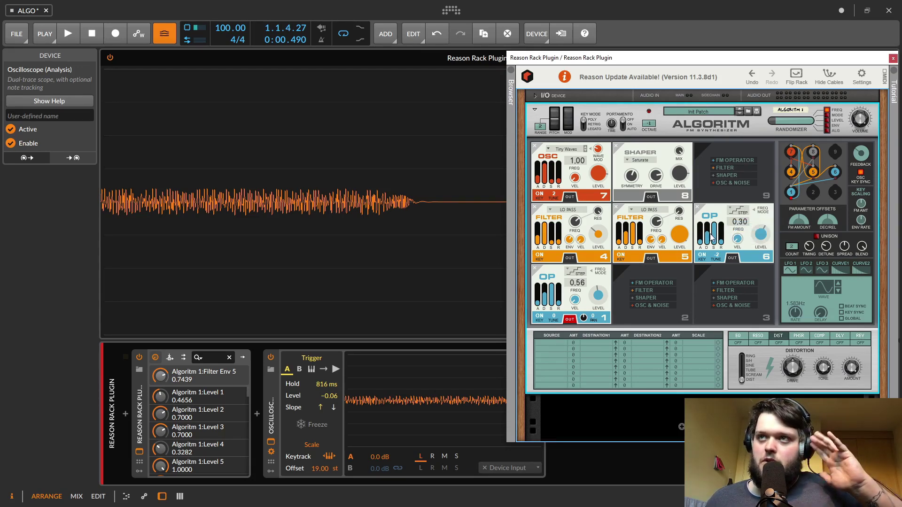
Randomize the module frequencies several times by varying amounts
{"action": "left_click", "coordinate": [781, 121]}
{"action": "left_click", "coordinate": [794, 122]}
{"action": "left_click", "coordinate": [794, 120]}
{"action": "left_click", "coordinate": [787, 121]}
{"action": "left_click", "coordinate": [798, 121]}
{"action": "left_click", "coordinate": [806, 118]}
{"action": "left_click", "coordinate": [801, 120]}
{"action": "left_click", "coordinate": [794, 120]}
{"action": "left_click", "coordinate": [773, 120]}
{"action": "left_click", "coordinate": [785, 120]}
{"action": "left_click", "coordinate": [787, 121]}
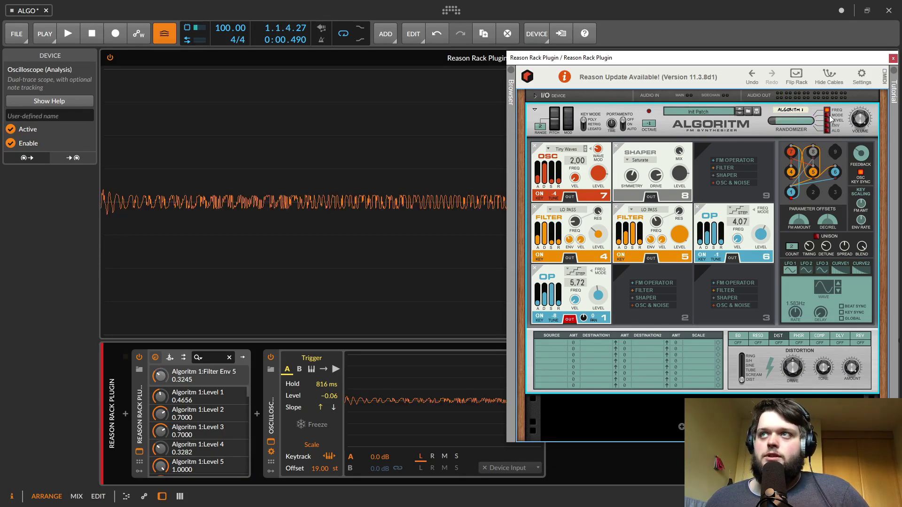
Switch the randomizer to Mode and randomize the waveform, filter, shaper and frequency modes several times
{"action": "left_click", "coordinate": [784, 120]}
{"action": "left_click", "coordinate": [800, 120]}
{"action": "left_click", "coordinate": [792, 122]}
{"action": "left_click", "coordinate": [784, 122]}
{"action": "left_click", "coordinate": [785, 122]}
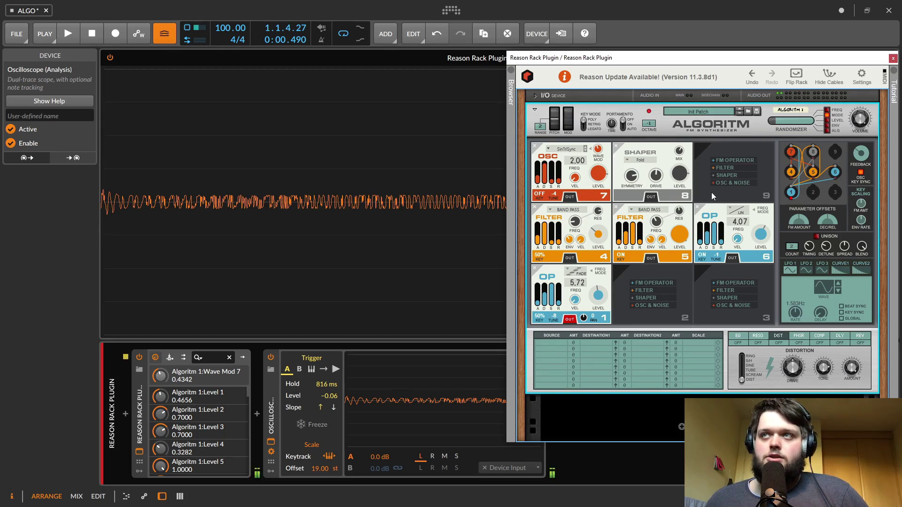
{"action": "left_click", "coordinate": [790, 121]}
{"action": "left_click", "coordinate": [793, 120]}
{"action": "left_click", "coordinate": [796, 124]}
{"action": "left_click", "coordinate": [796, 123]}
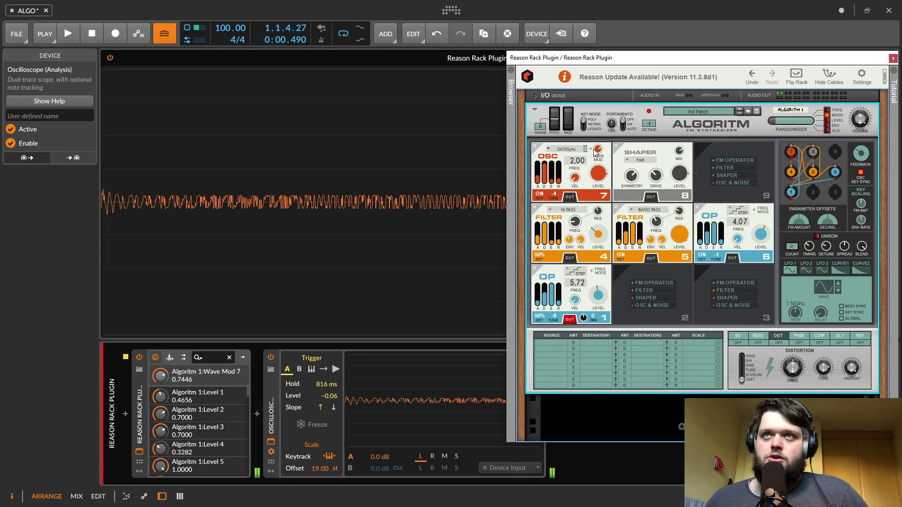
{"action": "left_click", "coordinate": [791, 121]}
{"action": "left_click", "coordinate": [798, 123]}
{"action": "left_click", "coordinate": [798, 123]}
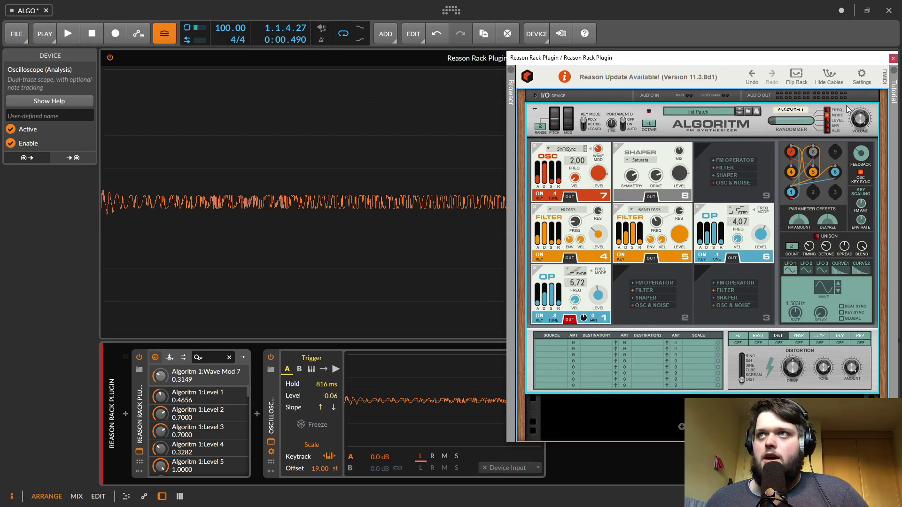
Set the randomizer to Level and randomize the module levels several times
{"action": "left_click", "coordinate": [794, 121]}
{"action": "left_click", "coordinate": [799, 121]}
{"action": "left_click", "coordinate": [792, 122]}
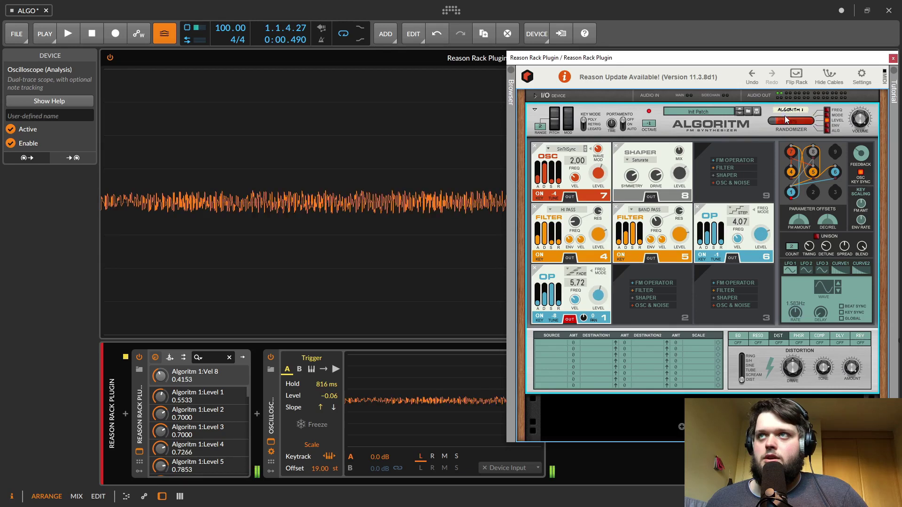
{"action": "left_click", "coordinate": [793, 120]}
{"action": "left_click", "coordinate": [793, 121]}
{"action": "left_click", "coordinate": [774, 120]}
{"action": "left_click", "coordinate": [797, 120]}
{"action": "left_click", "coordinate": [793, 120]}
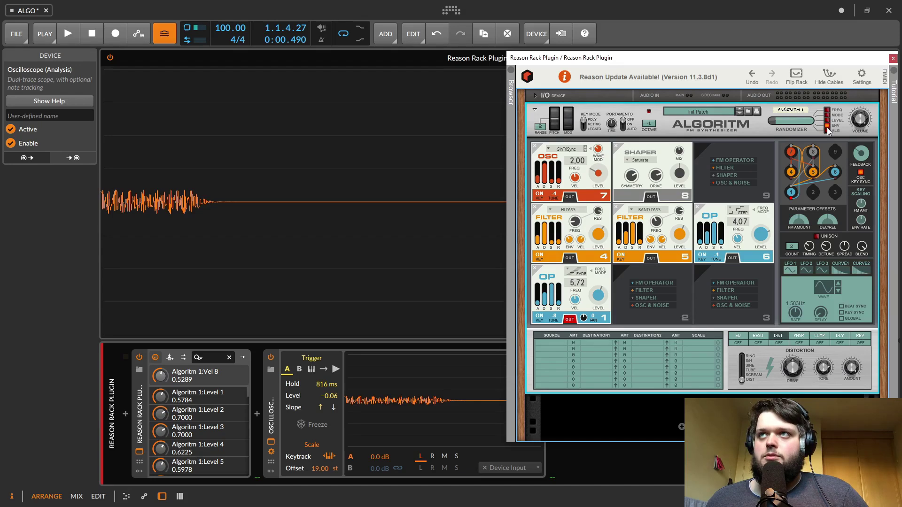
Set the randomizer to Env and randomize the modules' envelopes repeatedly with small and large amounts
{"action": "left_click", "coordinate": [792, 122]}
{"action": "left_click", "coordinate": [782, 121]}
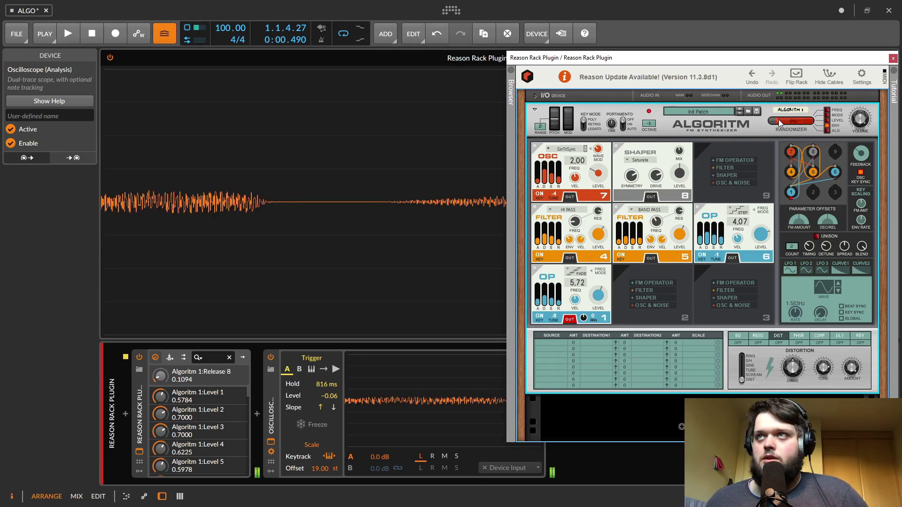
{"action": "left_click", "coordinate": [801, 121]}
{"action": "left_click", "coordinate": [802, 123]}
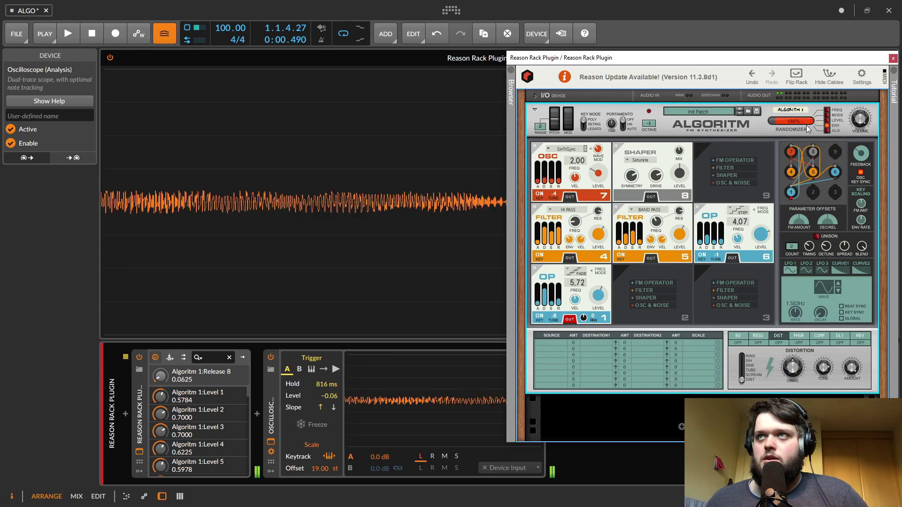
{"action": "left_click", "coordinate": [770, 125]}
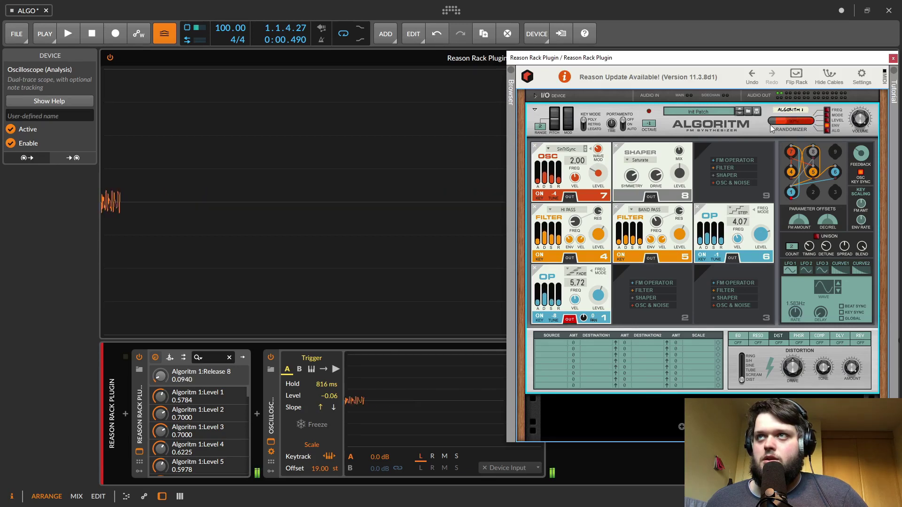
{"action": "left_click", "coordinate": [806, 123]}
{"action": "left_click", "coordinate": [805, 122]}
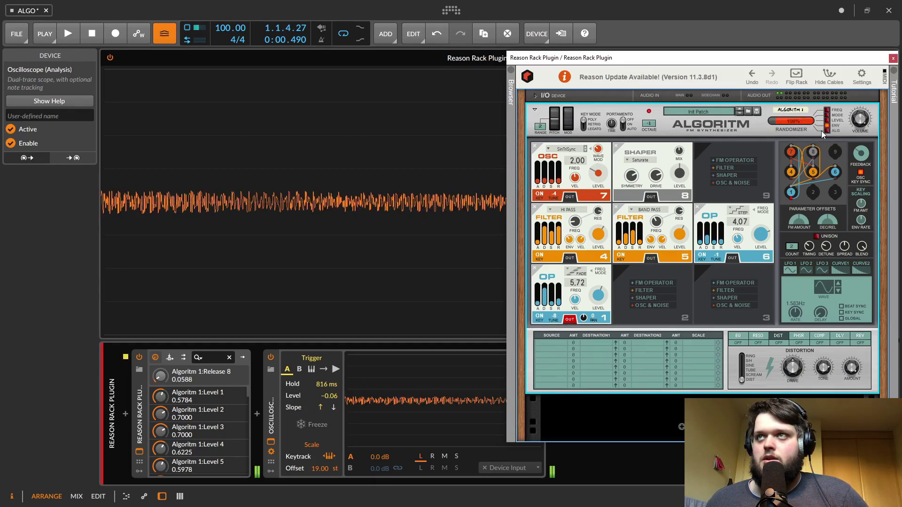
{"action": "left_click", "coordinate": [785, 120]}
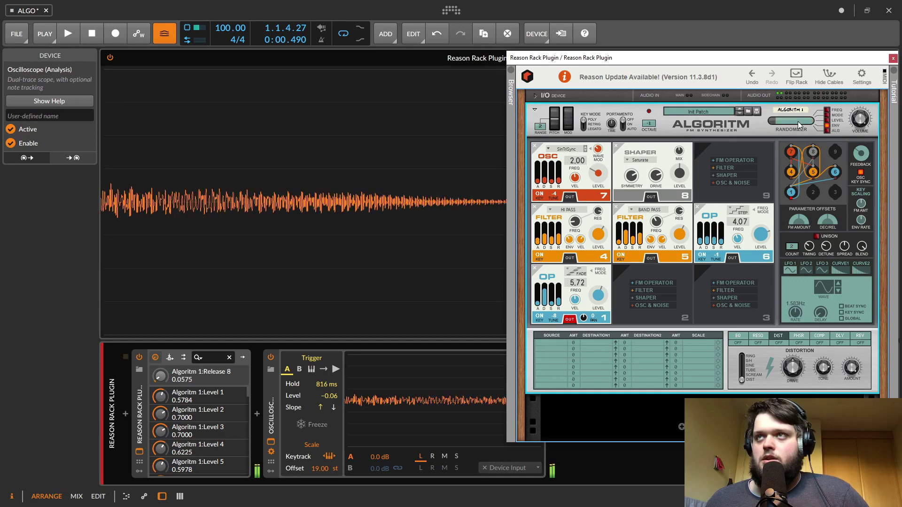
{"action": "left_click", "coordinate": [805, 123]}
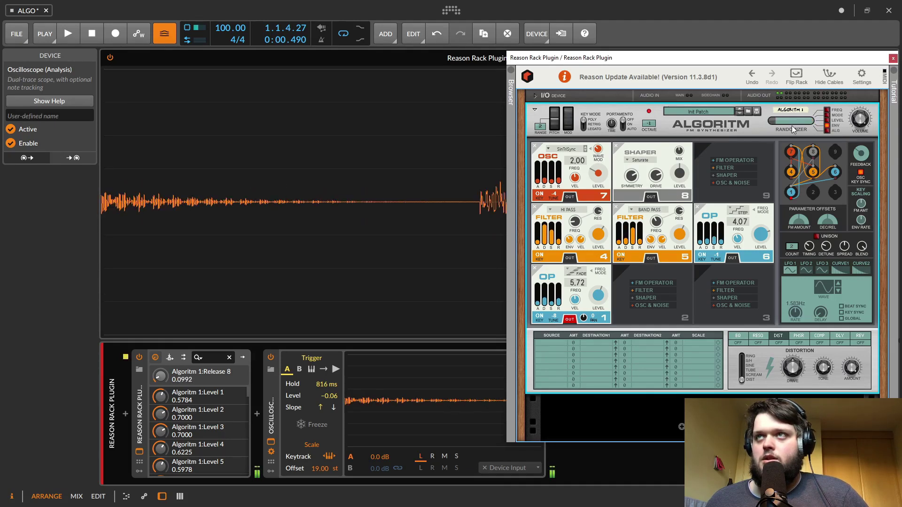
Set the randomizer to Alg and generate a series of random algorithms with different module types and routings
{"action": "left_click", "coordinate": [827, 130]}
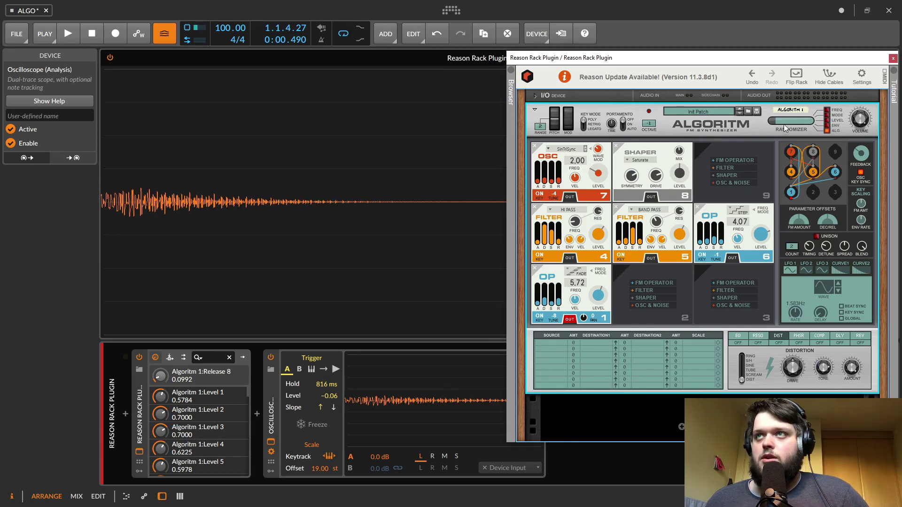
{"action": "left_click", "coordinate": [785, 122]}
{"action": "left_click", "coordinate": [791, 122]}
{"action": "left_click", "coordinate": [806, 123]}
{"action": "left_click", "coordinate": [785, 122]}
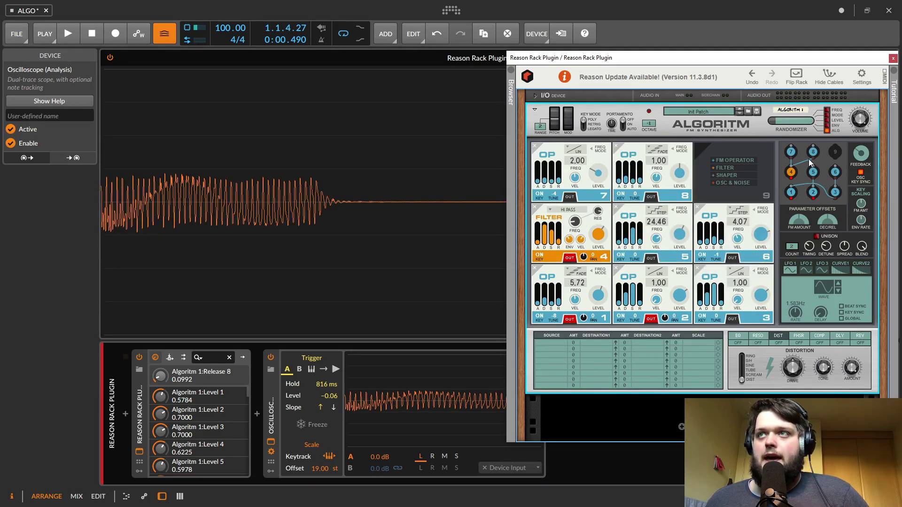
{"action": "left_click", "coordinate": [791, 122]}
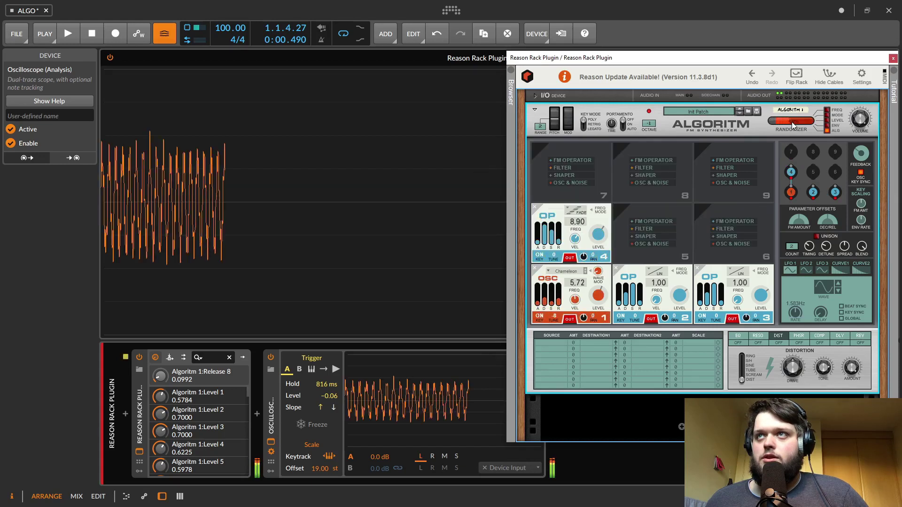
{"action": "left_click", "coordinate": [796, 120]}
{"action": "left_click", "coordinate": [789, 118]}
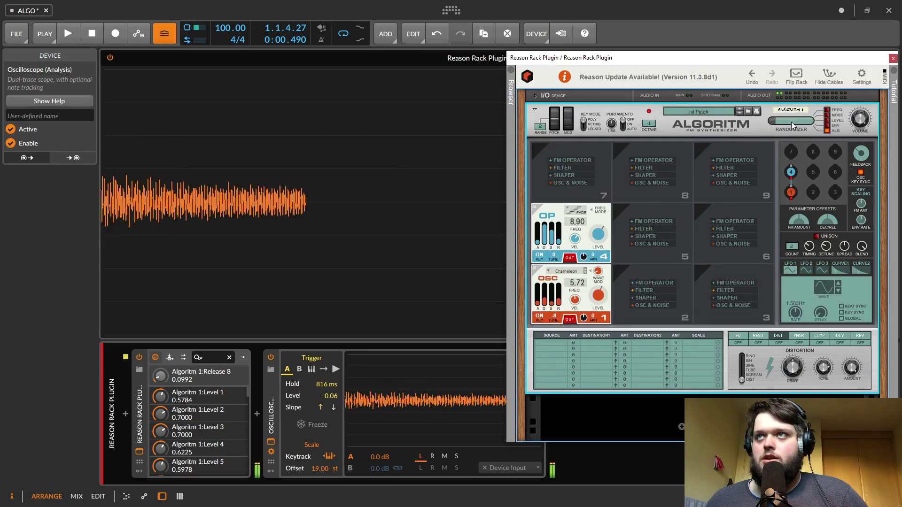
{"action": "left_click", "coordinate": [802, 122]}
{"action": "left_click", "coordinate": [796, 121]}
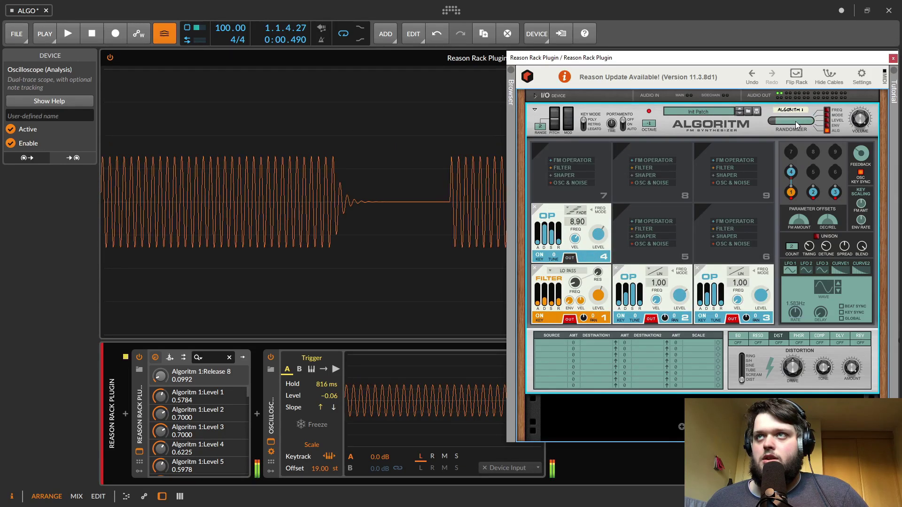
{"action": "left_click", "coordinate": [794, 121]}
{"action": "left_click", "coordinate": [790, 123]}
{"action": "left_click", "coordinate": [784, 122]}
{"action": "left_click", "coordinate": [791, 119]}
{"action": "left_click", "coordinate": [796, 119]}
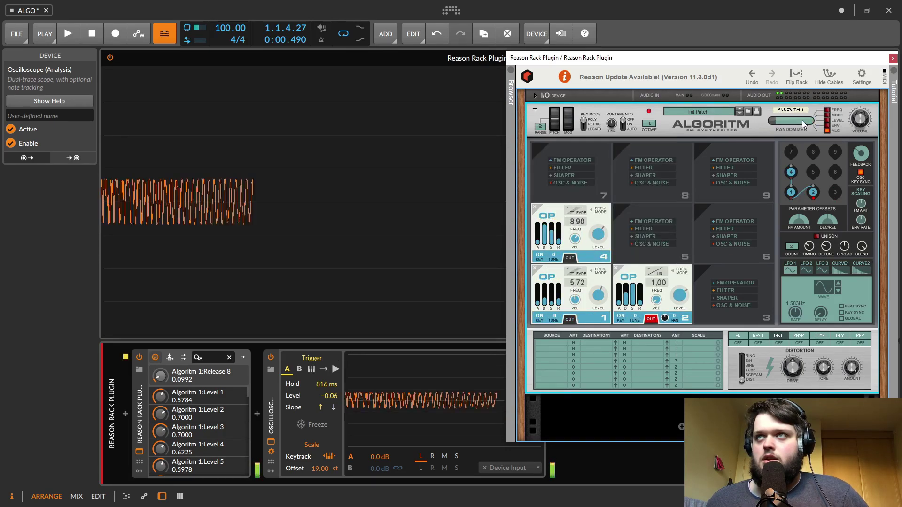
{"action": "left_click", "coordinate": [801, 120]}
{"action": "left_click", "coordinate": [794, 122]}
{"action": "left_click", "coordinate": [788, 122]}
{"action": "left_click", "coordinate": [786, 122]}
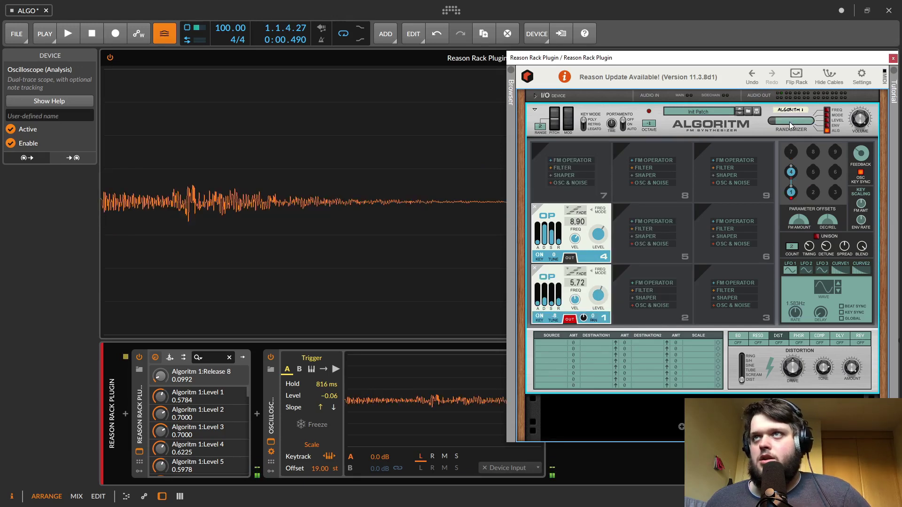
{"action": "left_click", "coordinate": [788, 122]}
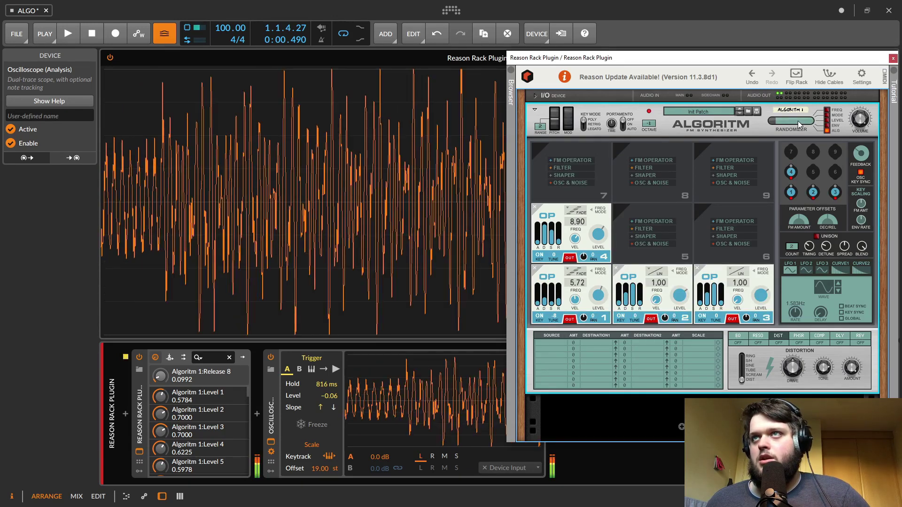
{"action": "left_click", "coordinate": [796, 120]}
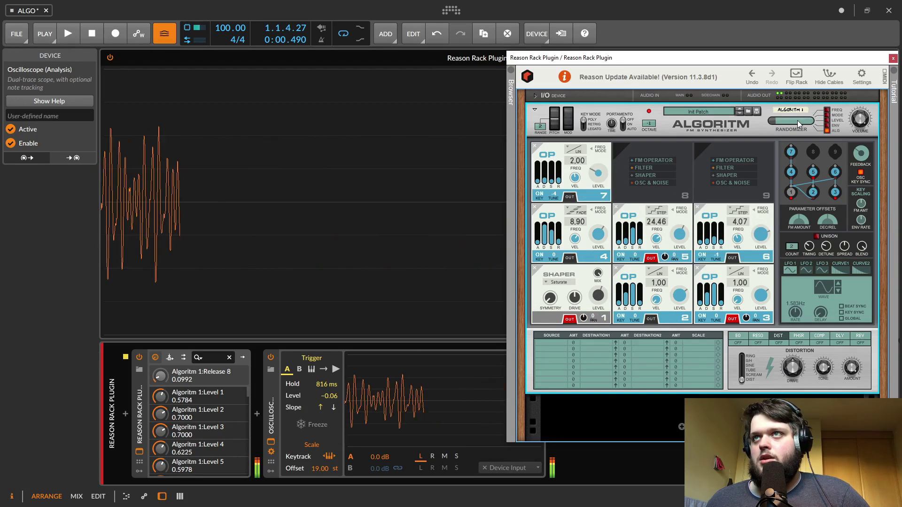
{"action": "left_click", "coordinate": [797, 120]}
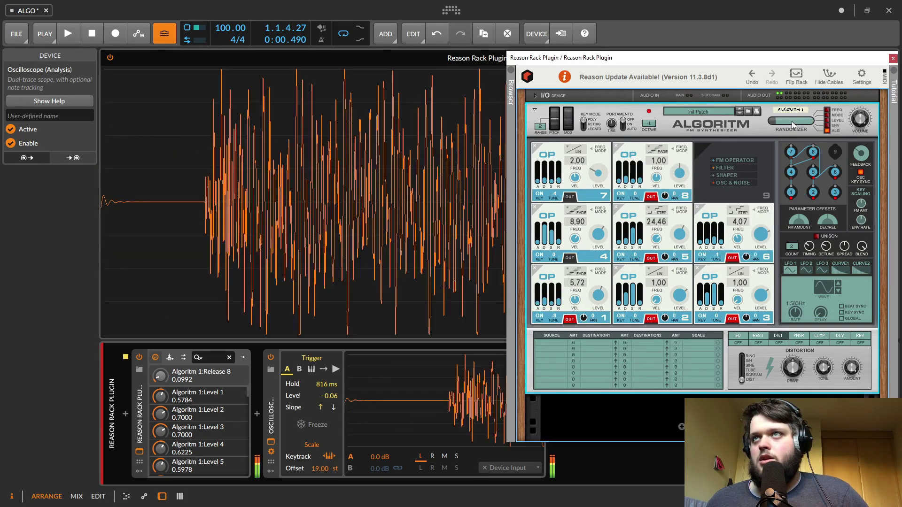
{"action": "left_click", "coordinate": [791, 121]}
{"action": "left_click", "coordinate": [806, 119]}
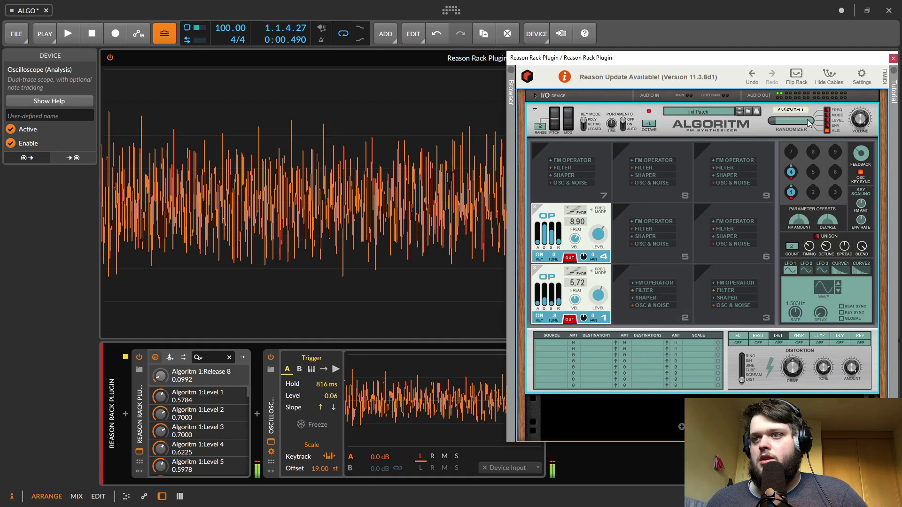
{"action": "left_click", "coordinate": [796, 121]}
{"action": "left_click", "coordinate": [789, 122]}
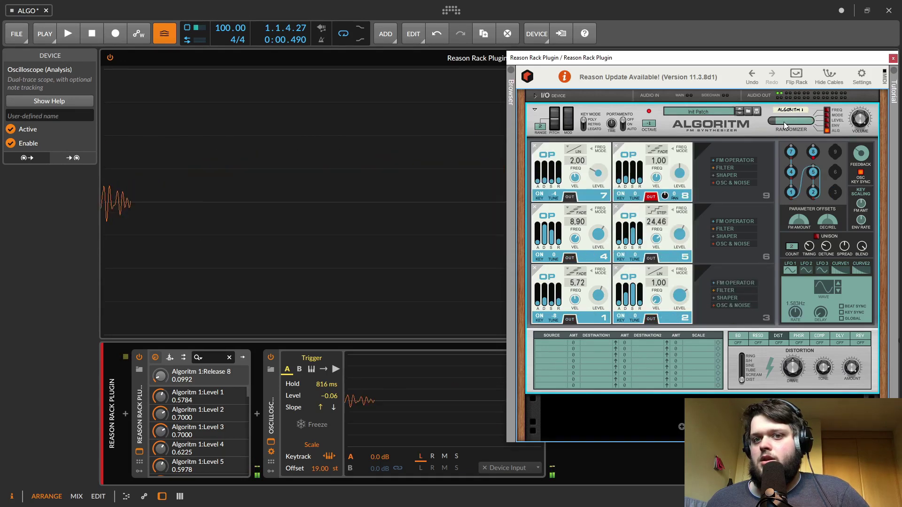
Generate a few more random algorithms and enable all randomizer targets: Freq, Mode, Level, Env and Alg
{"action": "left_click", "coordinate": [792, 120]}
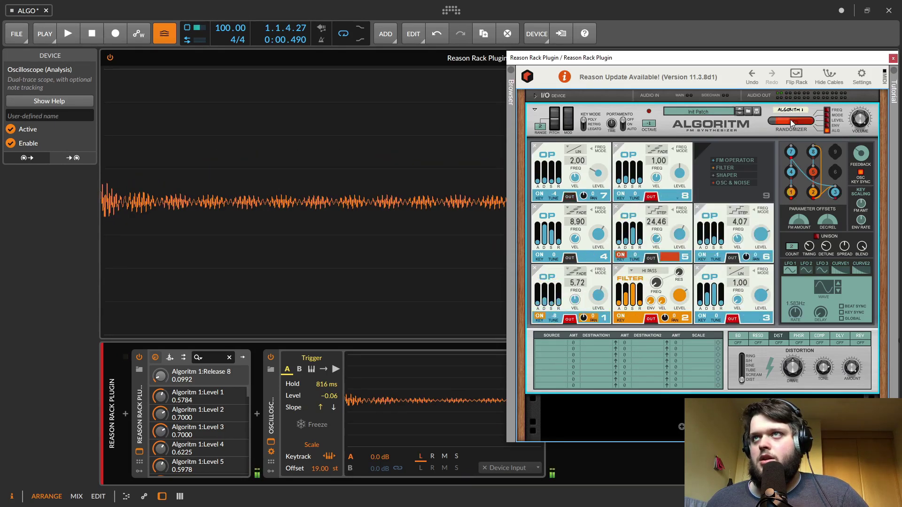
{"action": "left_click", "coordinate": [791, 119]}
{"action": "left_click", "coordinate": [797, 119]}
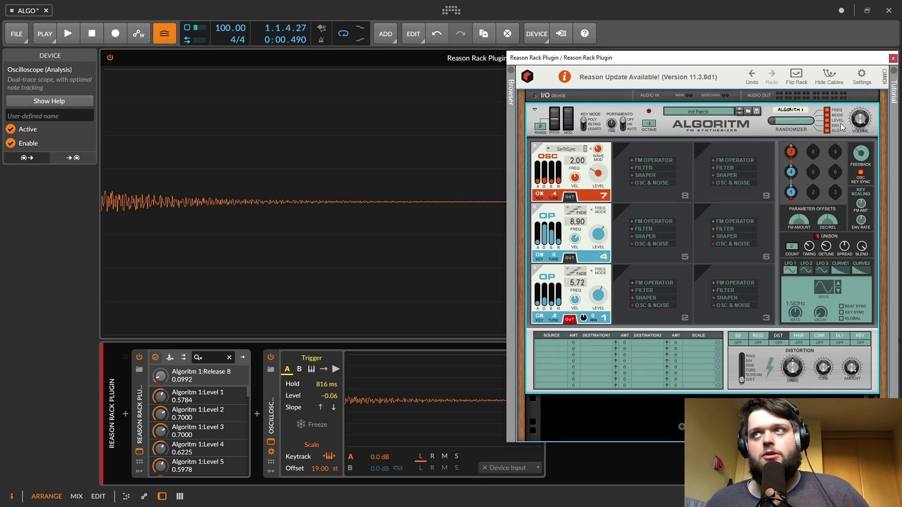
Randomize the entire patch repeatedly with all targets enabled, using different amounts to produce new modules, routings and sounds
{"action": "left_click", "coordinate": [784, 119]}
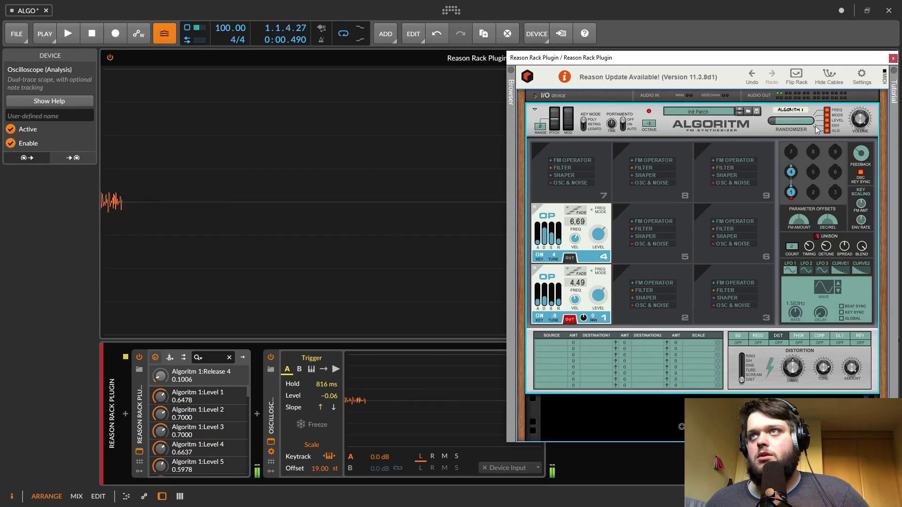
{"action": "left_click", "coordinate": [799, 119]}
{"action": "left_click", "coordinate": [798, 119]}
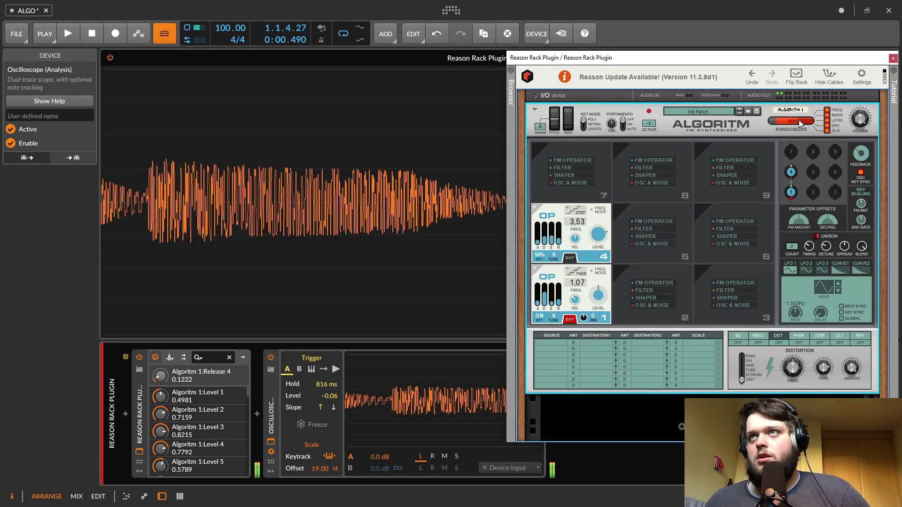
{"action": "left_click", "coordinate": [799, 119]}
{"action": "left_click", "coordinate": [803, 119]}
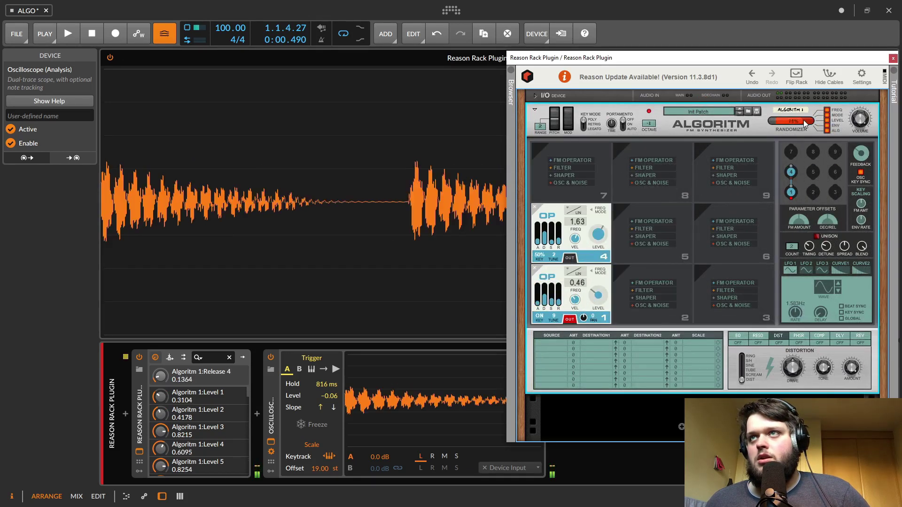
{"action": "left_click", "coordinate": [804, 120]}
{"action": "mouse_move", "coordinate": [800, 120]}
{"action": "left_mouse_down"}
{"action": "mouse_move", "coordinate": [788, 120]}
{"action": "mouse_move", "coordinate": [801, 121]}
{"action": "left_mouse_up"}
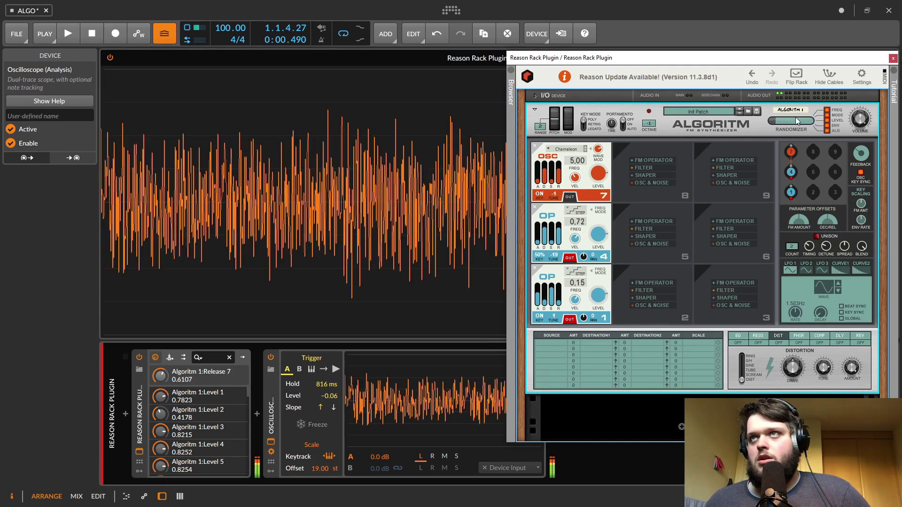
{"action": "left_click", "coordinate": [795, 118]}
{"action": "left_click", "coordinate": [790, 122]}
{"action": "left_click", "coordinate": [798, 121]}
{"action": "left_click", "coordinate": [800, 122]}
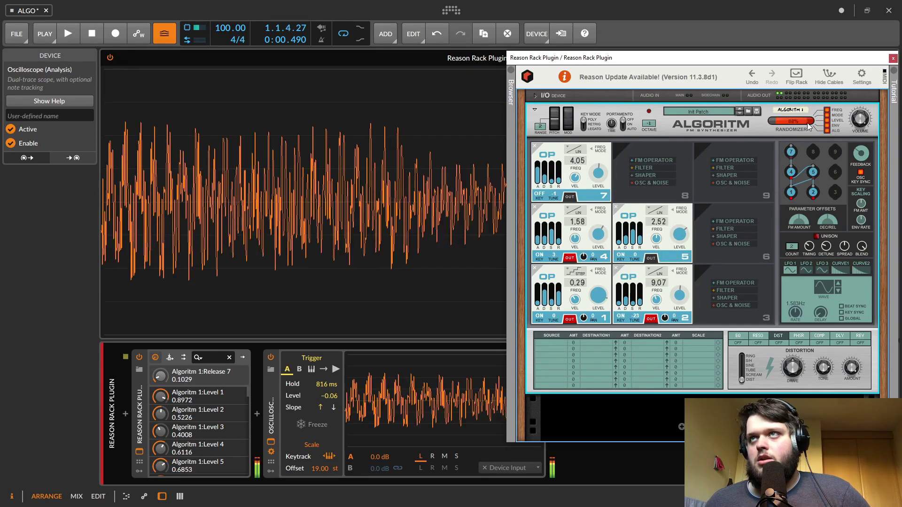
{"action": "left_click", "coordinate": [797, 121]}
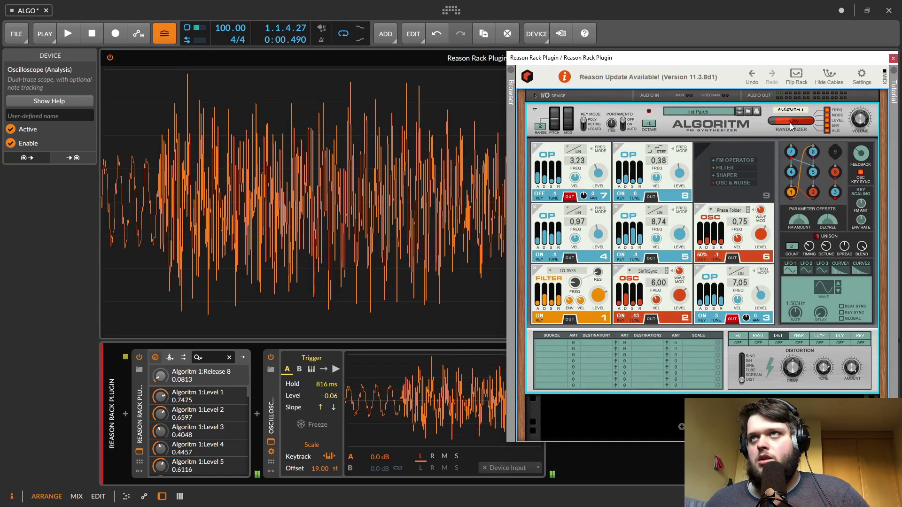
{"action": "left_click", "coordinate": [794, 122]}
{"action": "left_click", "coordinate": [798, 121]}
{"action": "left_click", "coordinate": [801, 120]}
{"action": "left_click_drag", "start_coordinate": [792, 122], "coordinate": [789, 124]}
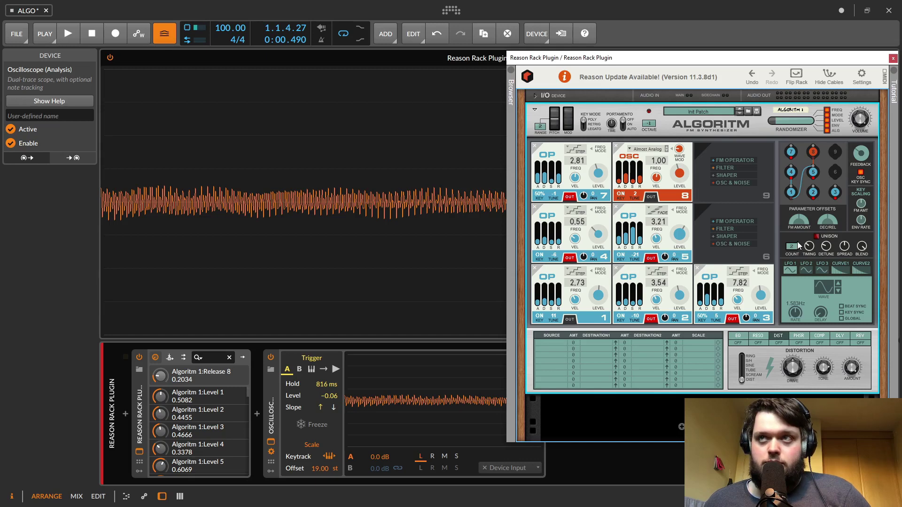
Move the operator from slot 2 to slot 5, replacing the one there, and set Feedback to 100%
{"action": "left_click_drag", "start_coordinate": [856, 156], "coordinate": [812, 172]}
{"action": "left_click_drag", "start_coordinate": [791, 201], "coordinate": [791, 167]}
{"action": "left_click_drag", "start_coordinate": [862, 155], "coordinate": [862, 134]}
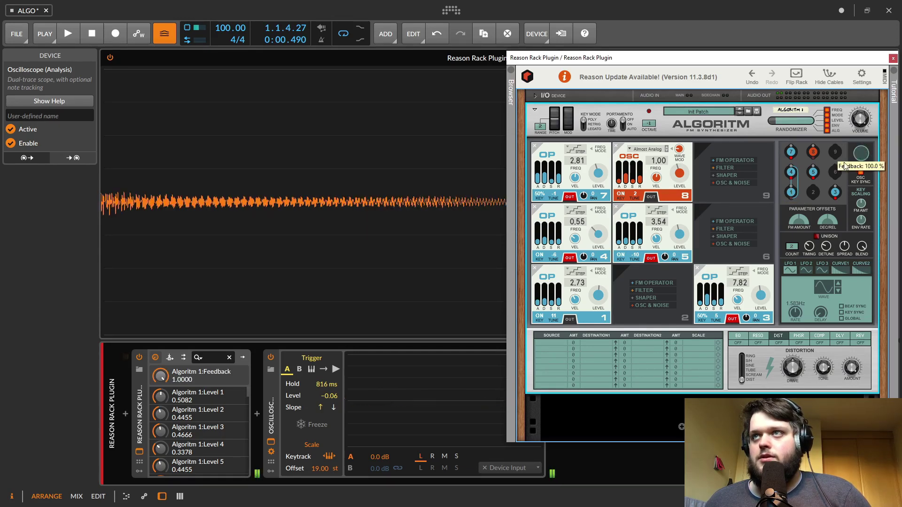
Raise the levels of operators 1 and 4, set Feedback to 0 and turn off Osc Key Sync
{"action": "left_click_drag", "start_coordinate": [596, 297], "coordinate": [598, 278]}
{"action": "mouse_move", "coordinate": [597, 235]}
{"action": "left_mouse_down"}
{"action": "mouse_move", "coordinate": [600, 207]}
{"action": "mouse_move", "coordinate": [601, 218]}
{"action": "left_mouse_up"}
{"action": "left_click_drag", "start_coordinate": [861, 154], "coordinate": [863, 182]}
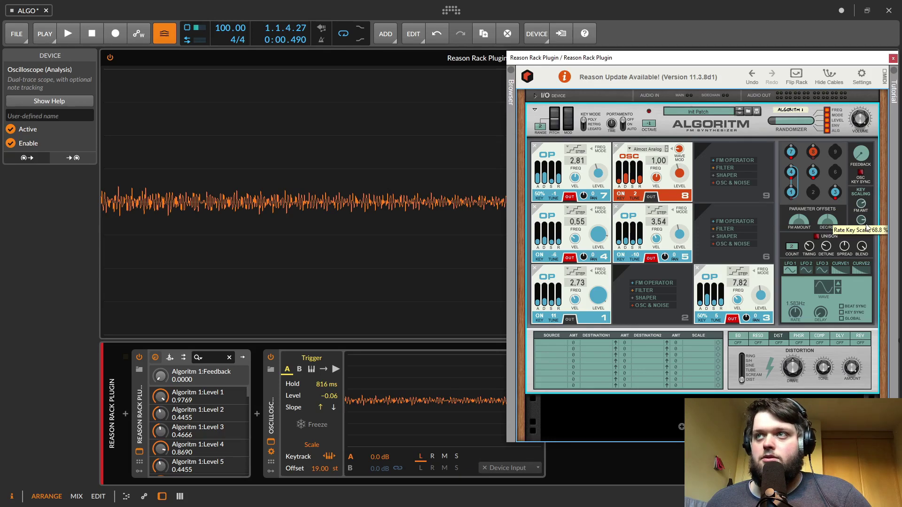
Try positive and negative envelope rate key scaling, and vary the FM Amount and Decay/Release parameter offsets
{"action": "left_click_drag", "start_coordinate": [864, 247], "coordinate": [861, 240]}
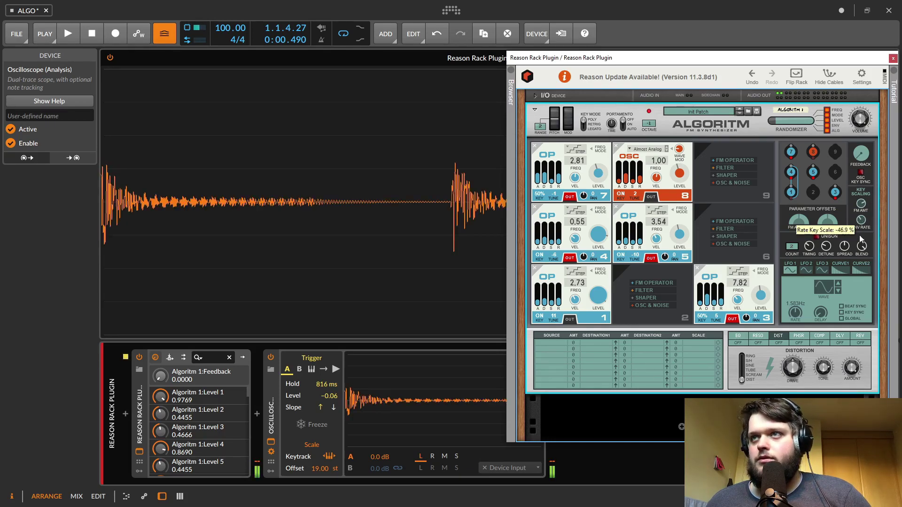
{"action": "left_click", "coordinate": [802, 212]}
{"action": "mouse_move", "coordinate": [802, 212]}
{"action": "left_mouse_down"}
{"action": "mouse_move", "coordinate": [802, 202]}
{"action": "mouse_move", "coordinate": [805, 233]}
{"action": "mouse_move", "coordinate": [803, 211]}
{"action": "mouse_move", "coordinate": [816, 220]}
{"action": "left_mouse_up"}
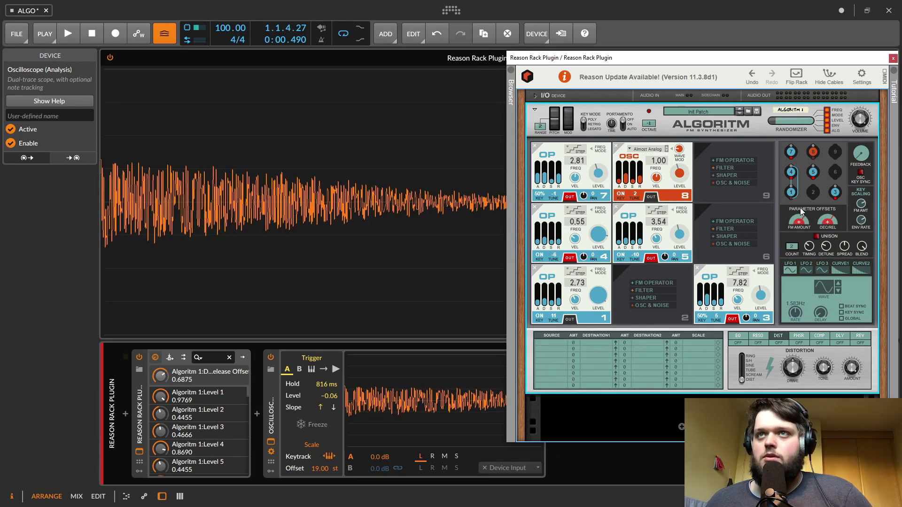
{"action": "left_click_drag", "start_coordinate": [799, 222], "coordinate": [831, 217]}
Randomize the patch, enable Unison and try out its count, timing, detune, spread and blend, finishing with a count of 2
{"action": "left_click", "coordinate": [803, 122]}
{"action": "left_click", "coordinate": [816, 236]}
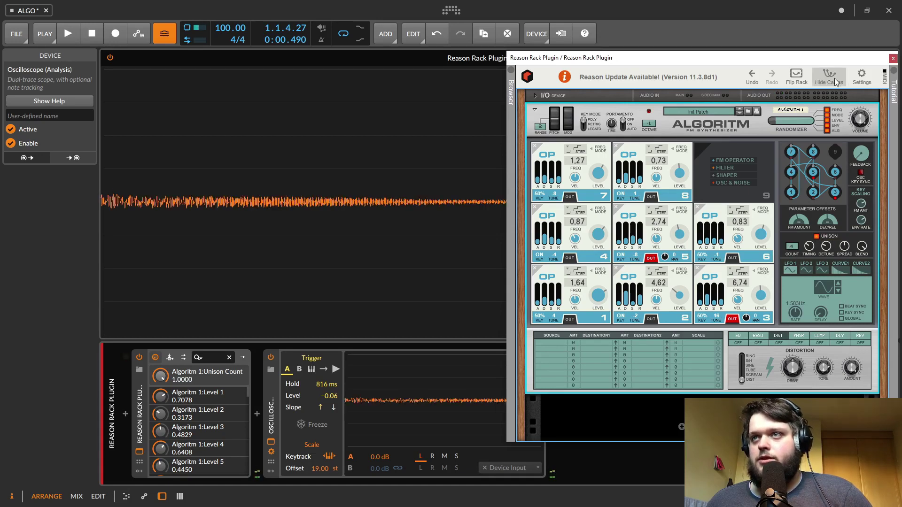
{"action": "left_click_drag", "start_coordinate": [809, 246], "coordinate": [854, 259]}
{"action": "left_click", "coordinate": [826, 246]}
{"action": "left_click", "coordinate": [843, 246]}
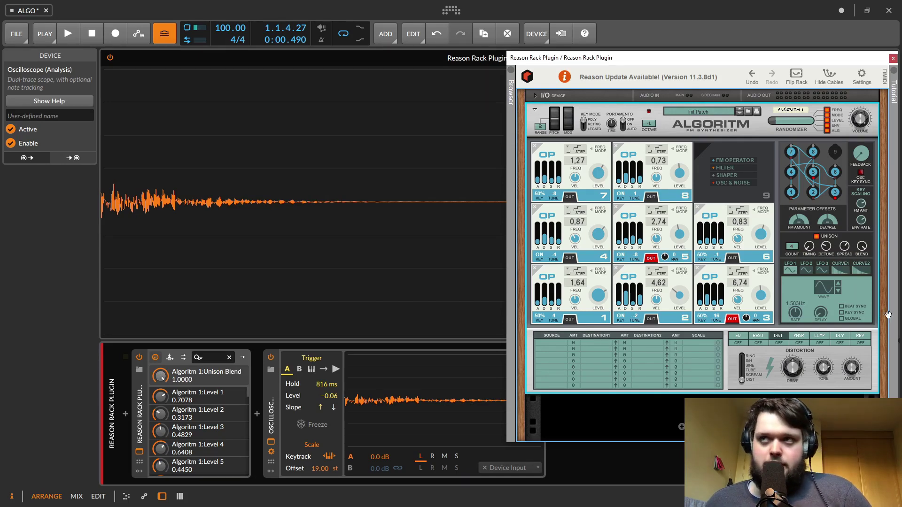
{"action": "left_click_drag", "start_coordinate": [796, 246], "coordinate": [827, 344]}
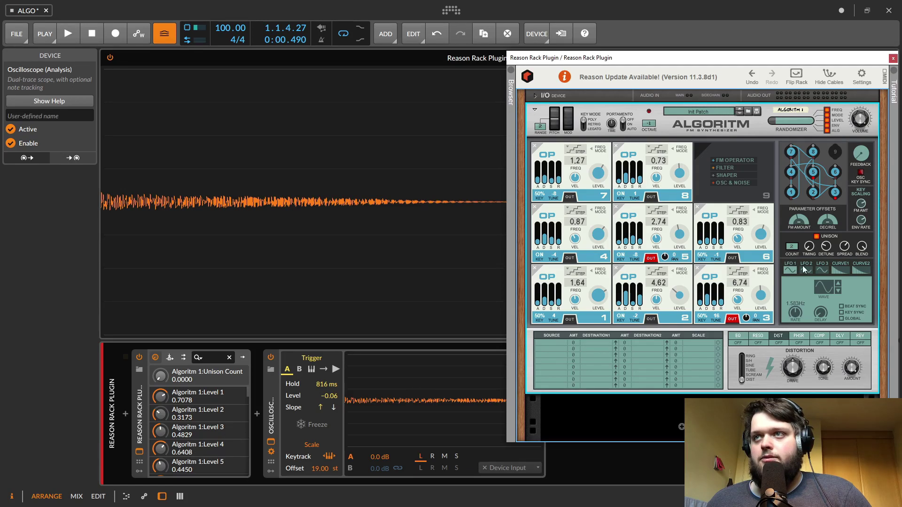
Draw a custom shape for Curve 1 in both stepped and smooth form, leaving Stepped off
{"action": "left_click", "coordinate": [837, 269]}
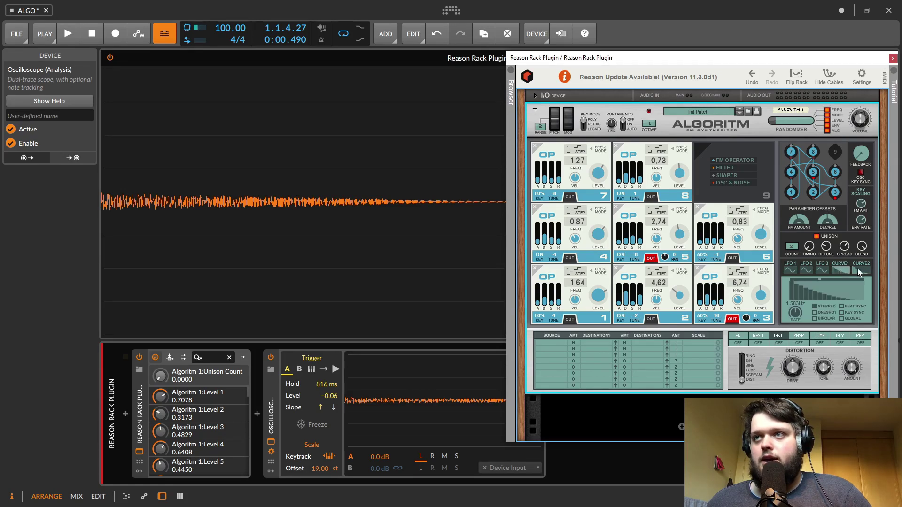
{"action": "left_click", "coordinate": [814, 306]}
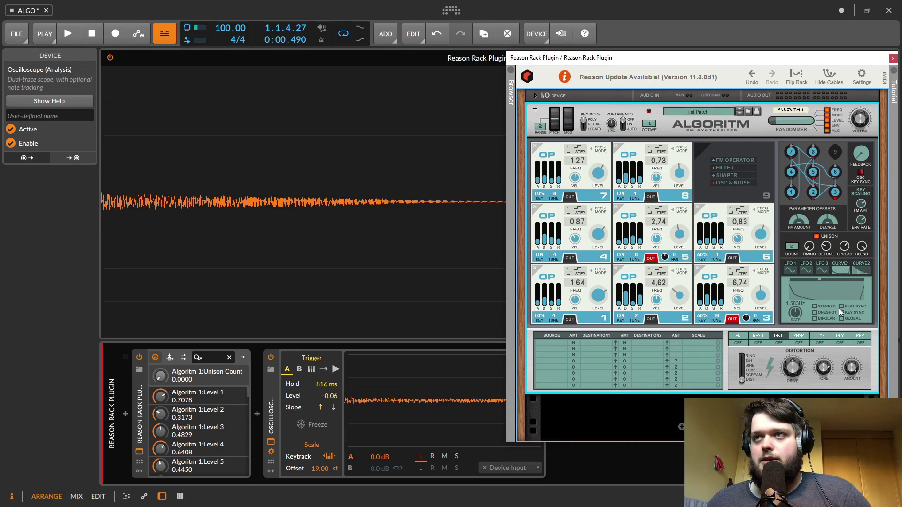
{"action": "left_click", "coordinate": [815, 305]}
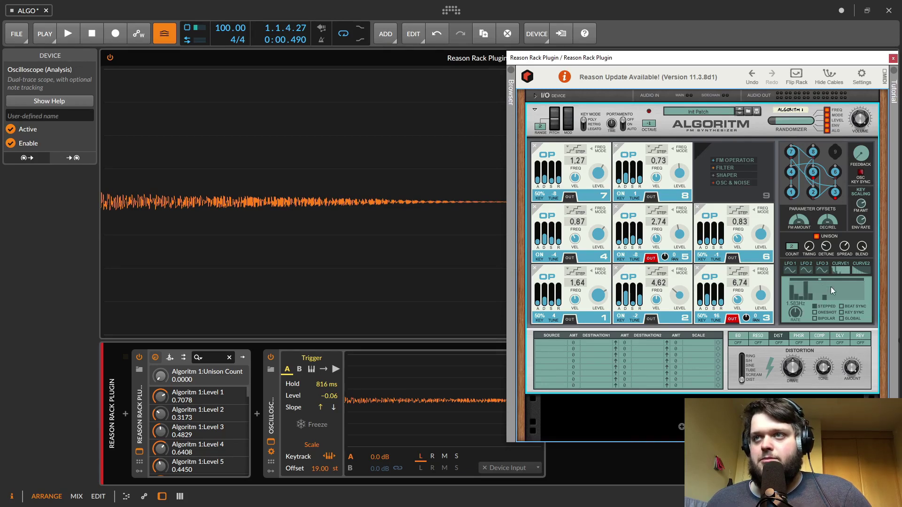
{"action": "left_click", "coordinate": [814, 306]}
{"action": "mouse_move", "coordinate": [849, 299]}
{"action": "left_mouse_down"}
{"action": "mouse_move", "coordinate": [864, 301]}
{"action": "mouse_move", "coordinate": [808, 300]}
{"action": "mouse_move", "coordinate": [894, 287]}
{"action": "left_mouse_up"}
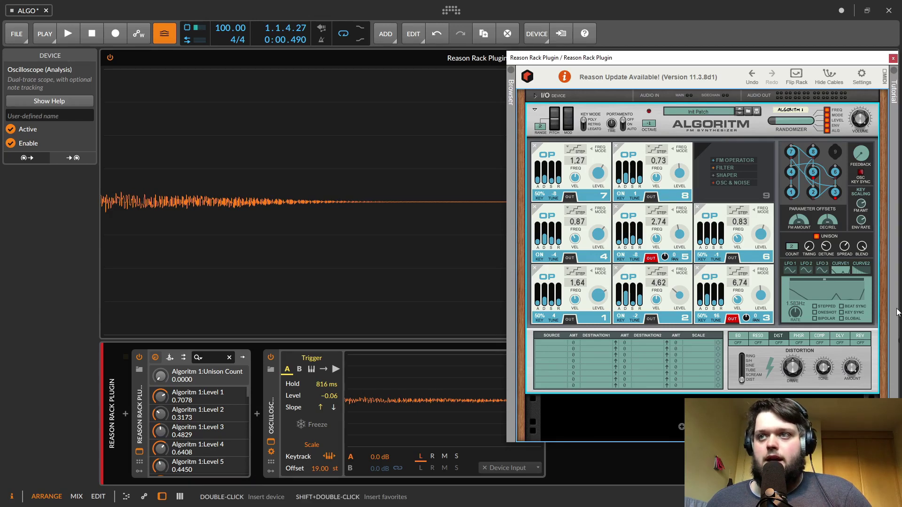
Assign Unison Index as the first modulation source with an amount of about 34 and set the unison count to maximum
{"action": "left_click", "coordinate": [561, 346]}
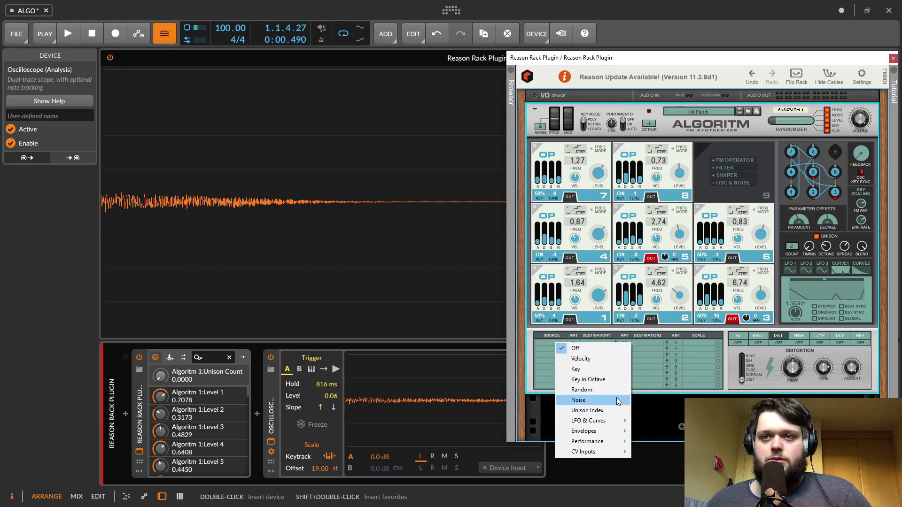
{"action": "left_click", "coordinate": [591, 412]}
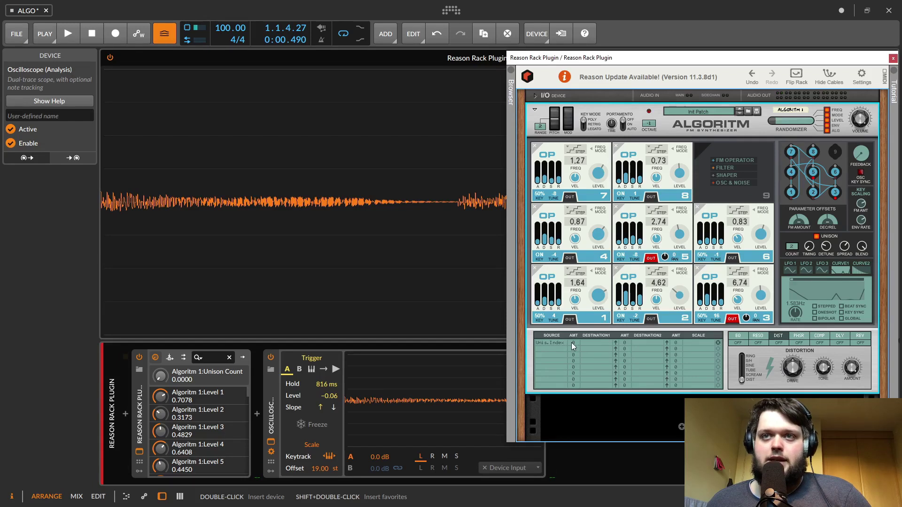
{"action": "left_click_drag", "start_coordinate": [571, 342], "coordinate": [573, 328]}
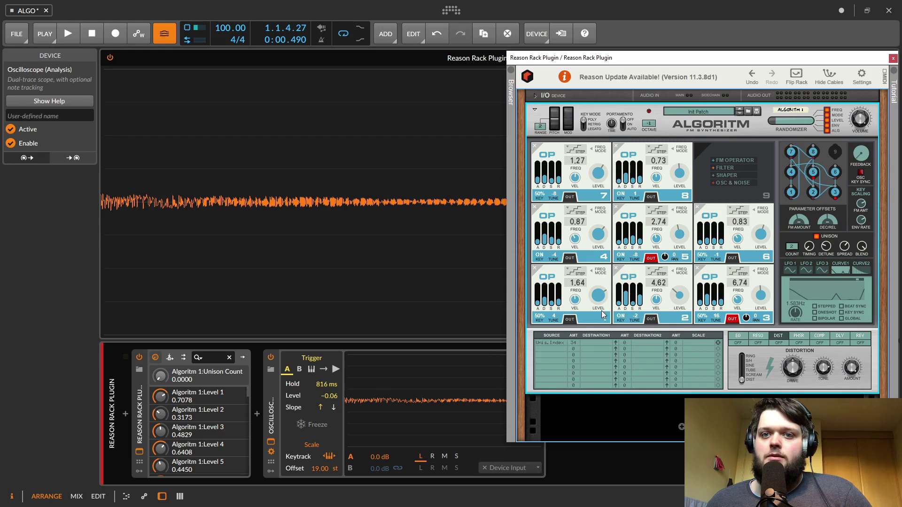
{"action": "left_click_drag", "start_coordinate": [794, 251], "coordinate": [793, 235]}
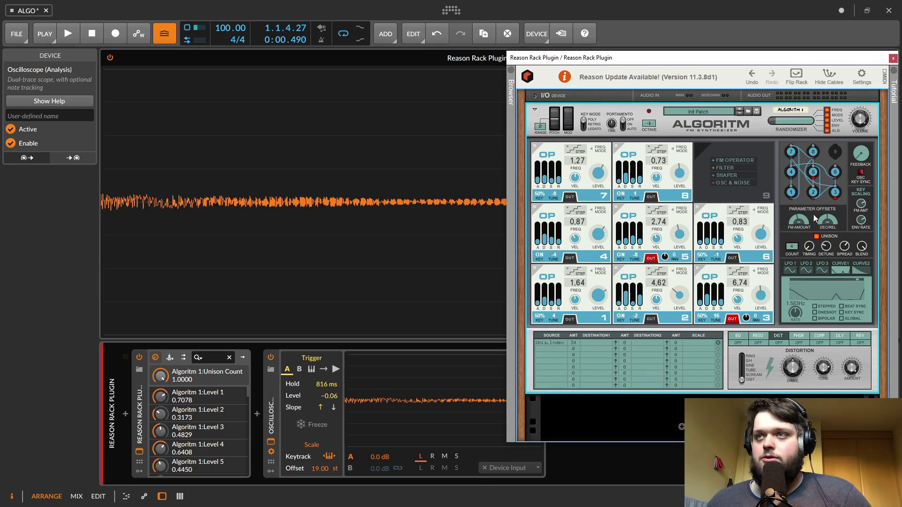
Route the Unison Index modulation to FM Amount Offset, raise its amount and set the unison timing to 0 ms
{"action": "left_click", "coordinate": [588, 340]}
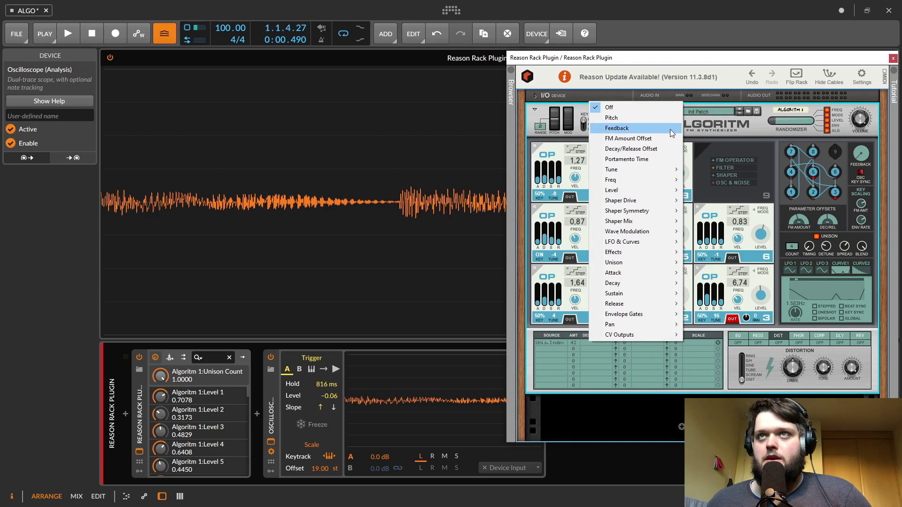
{"action": "left_click", "coordinate": [636, 148]}
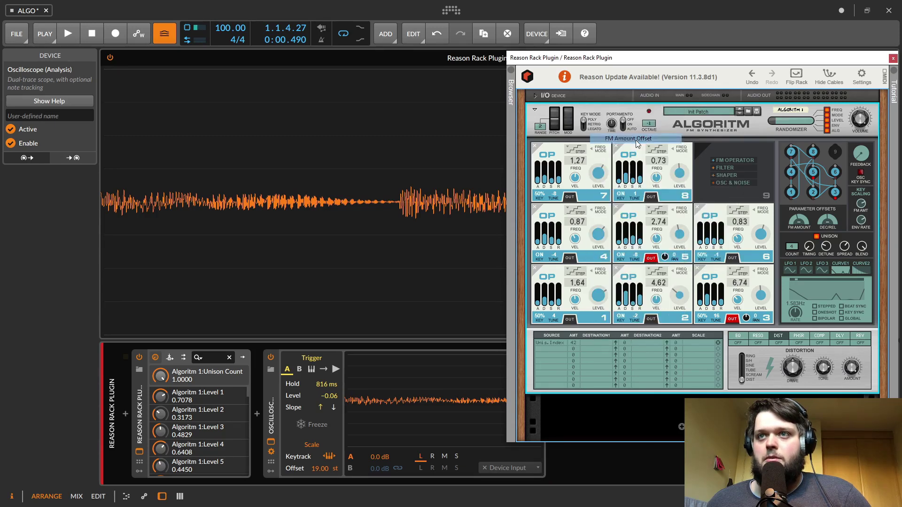
{"action": "left_click_drag", "start_coordinate": [575, 318], "coordinate": [582, 323]}
{"action": "scroll", "coordinate": [827, 240], "scroll_direction": "up", "scroll_amount": 15}
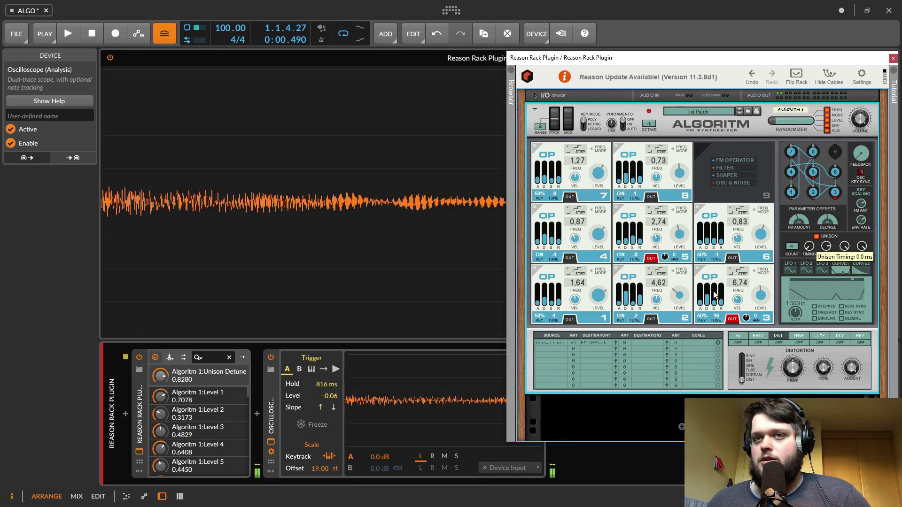
Randomize the whole patch several times with the Unison Index modulation active, and raise its amount to 100
{"action": "left_click", "coordinate": [791, 120]}
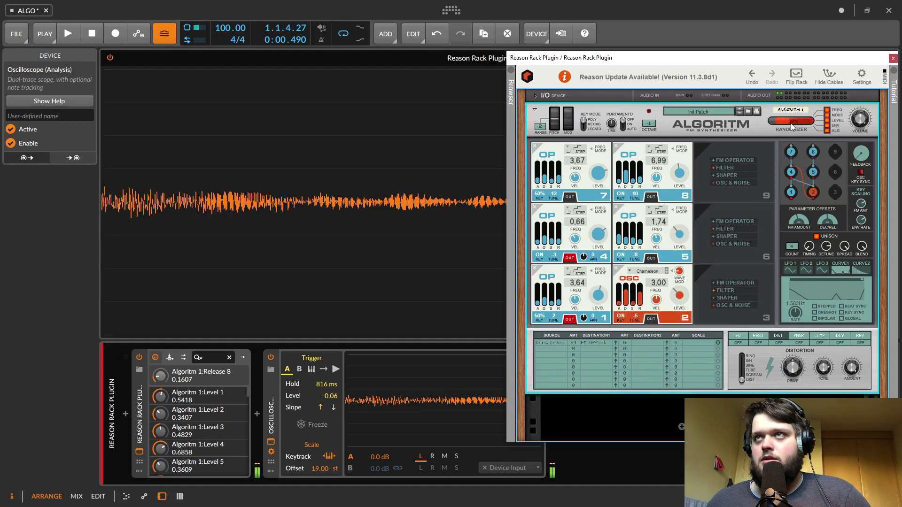
{"action": "left_click", "coordinate": [789, 121]}
{"action": "left_click", "coordinate": [786, 125]}
{"action": "left_click", "coordinate": [784, 126]}
{"action": "left_click", "coordinate": [794, 126]}
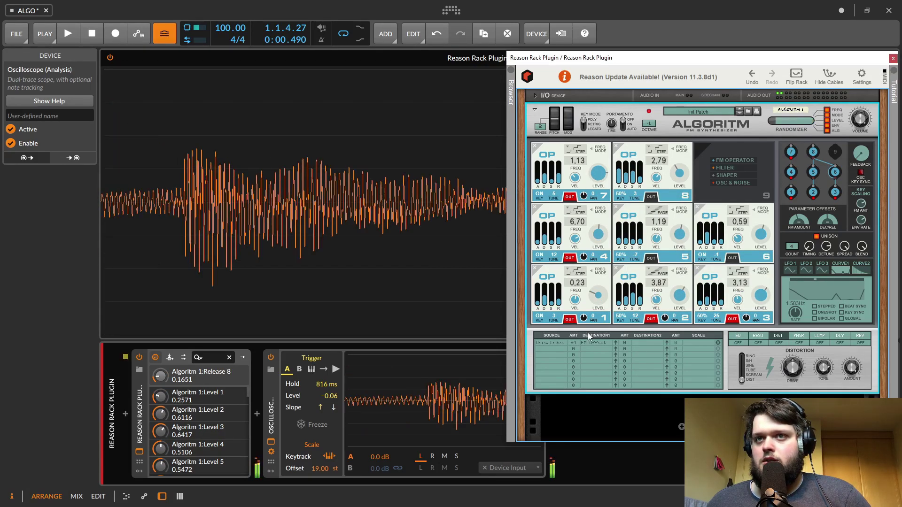
{"action": "left_click_drag", "start_coordinate": [573, 343], "coordinate": [587, 329]}
{"action": "left_click", "coordinate": [795, 125]}
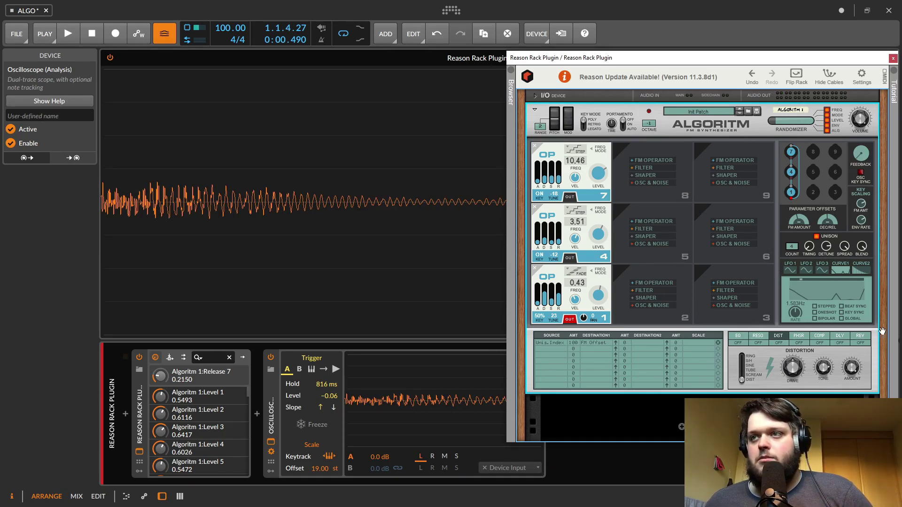
Go through the EQ, Resonator, Distortion and Modulation FX effects, and set the modulation effect type to Phaser
{"action": "left_click", "coordinate": [739, 335]}
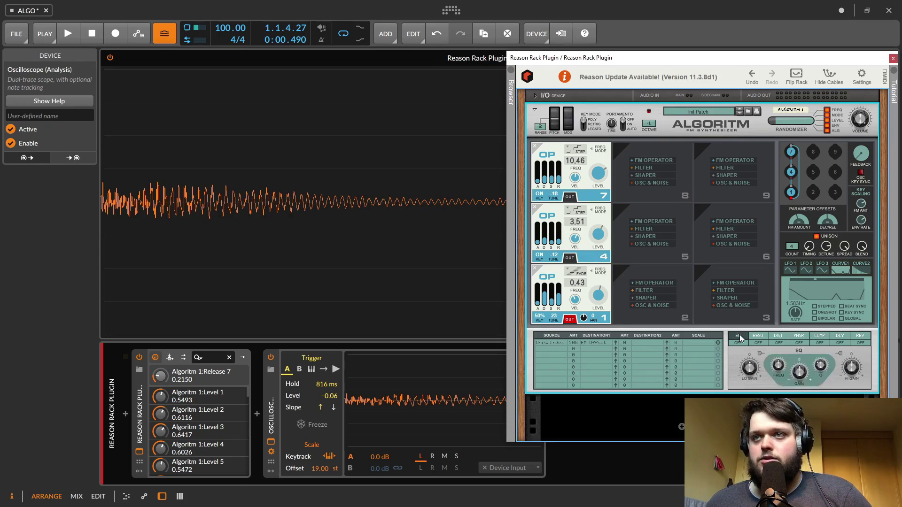
{"action": "left_click", "coordinate": [757, 336]}
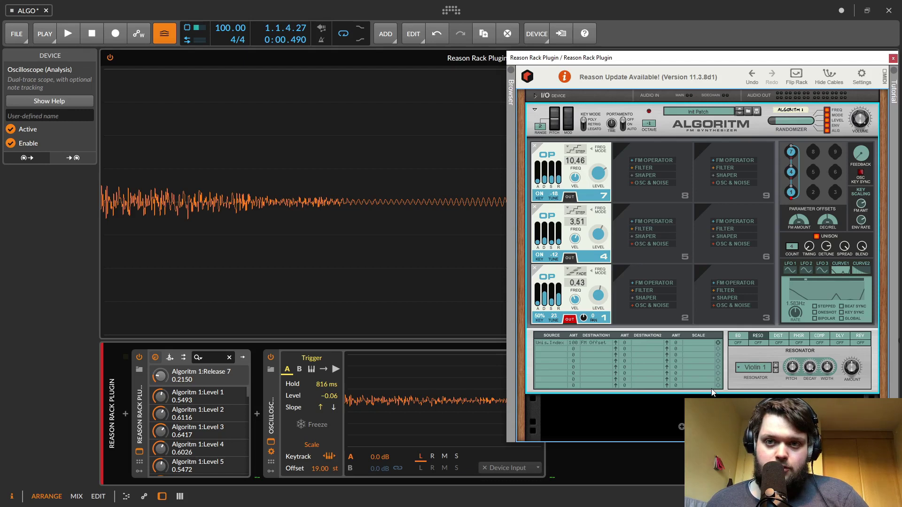
{"action": "left_click", "coordinate": [776, 335]}
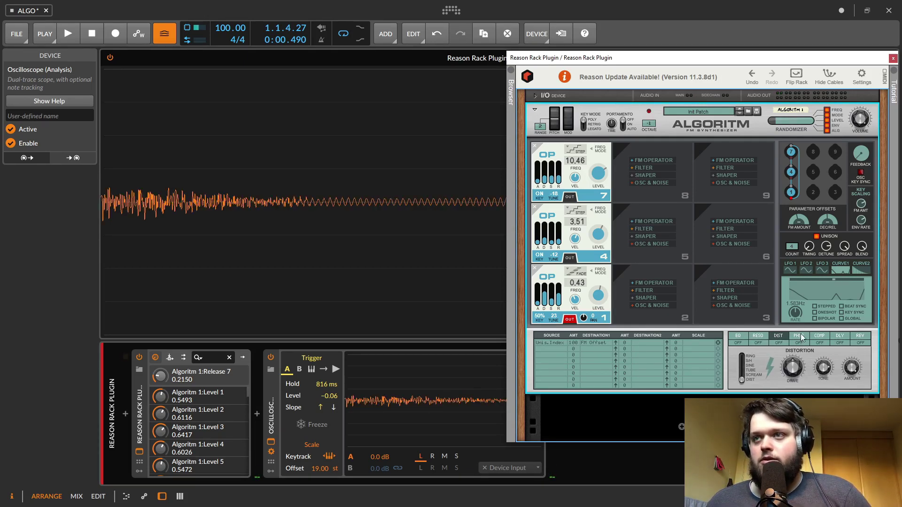
{"action": "left_click", "coordinate": [798, 336]}
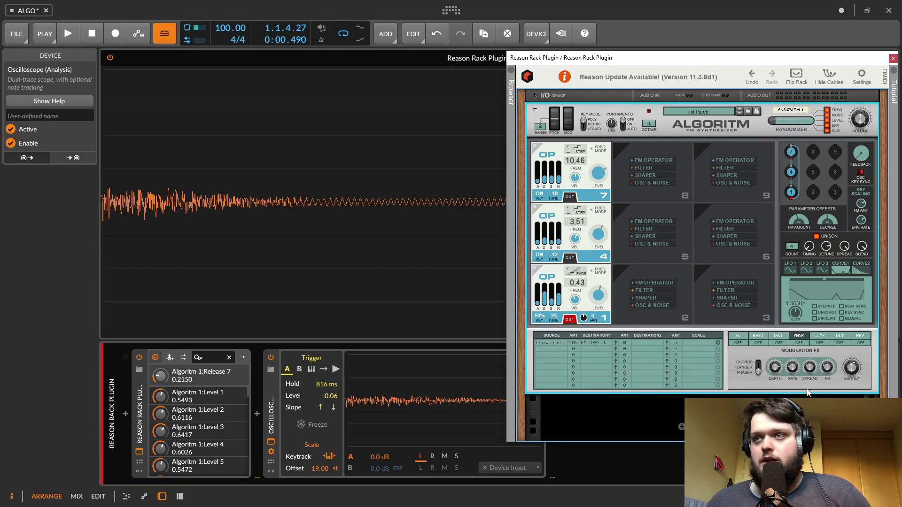
{"action": "left_click", "coordinate": [761, 369]}
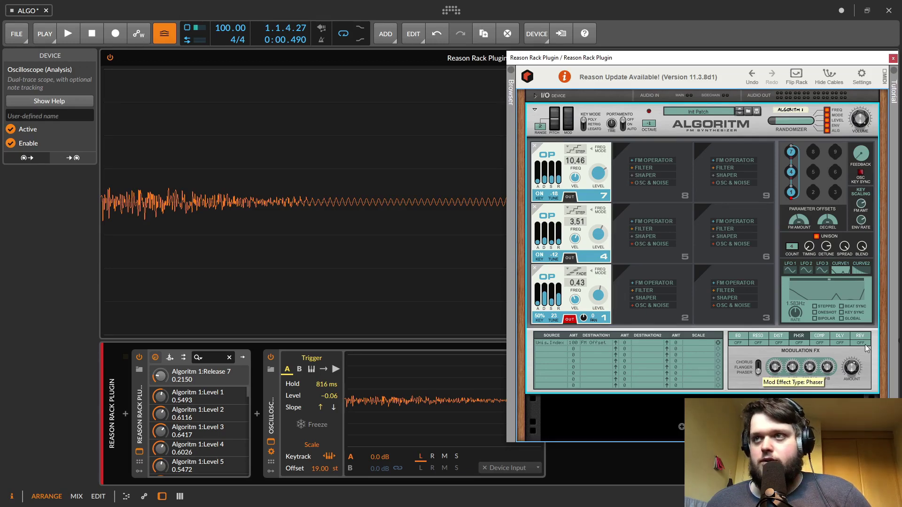
Show the synth's Delay and Reverb effects, and close the plug-in and oscilloscope windows
{"action": "left_click", "coordinate": [841, 335]}
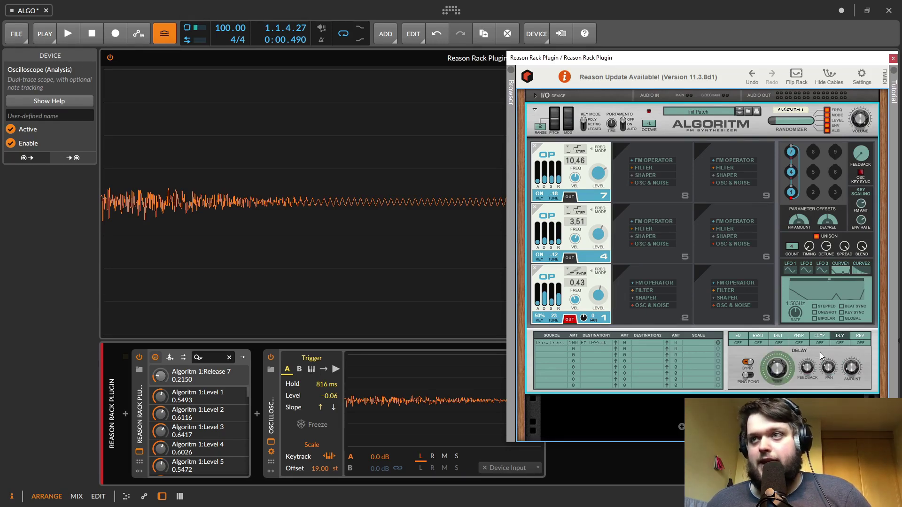
{"action": "left_click", "coordinate": [857, 336]}
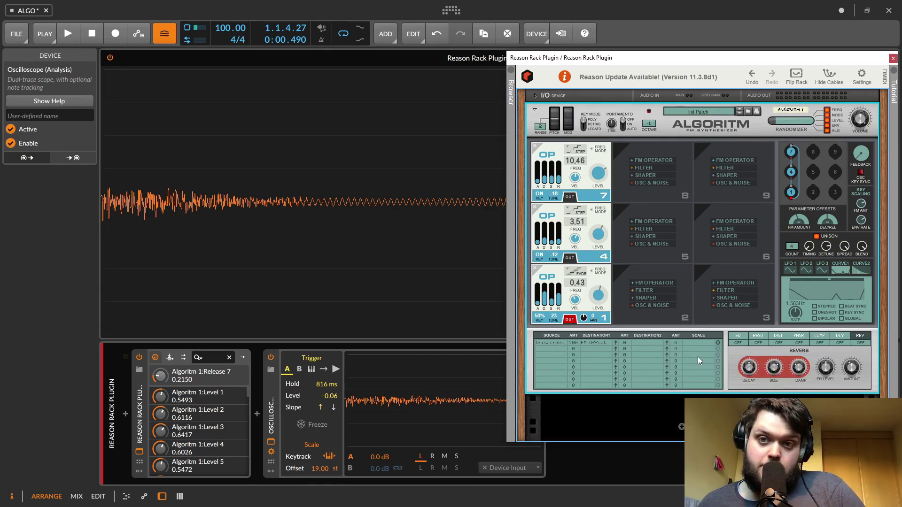
{"action": "left_click", "coordinate": [892, 58]}
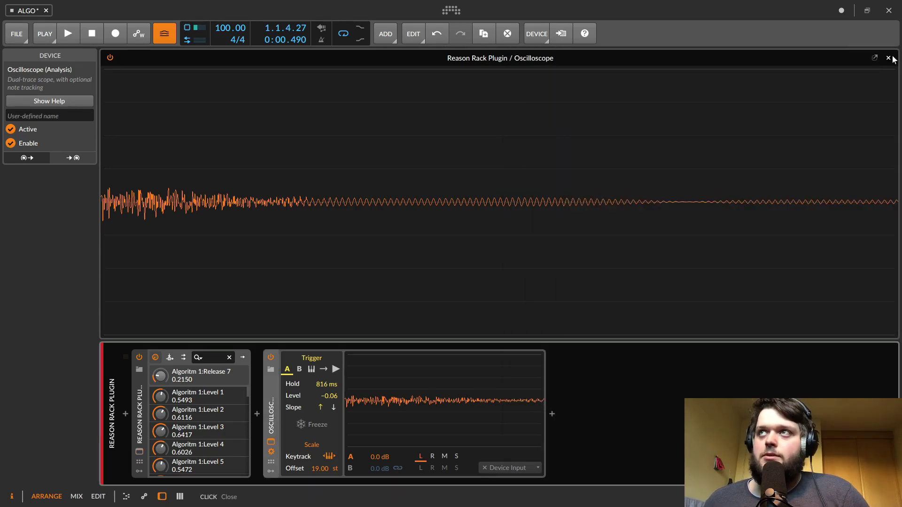
{"action": "left_click", "coordinate": [888, 57]}
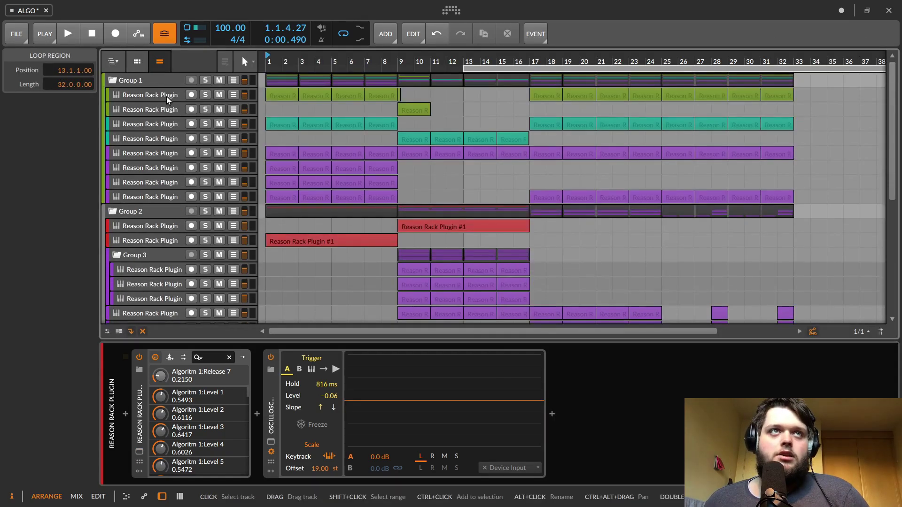
Solo the first instrument track in Group 1 and audition its Algoritm patch with the plug-in window open
{"action": "left_click", "coordinate": [157, 96]}
{"action": "double_click", "coordinate": [155, 94]}
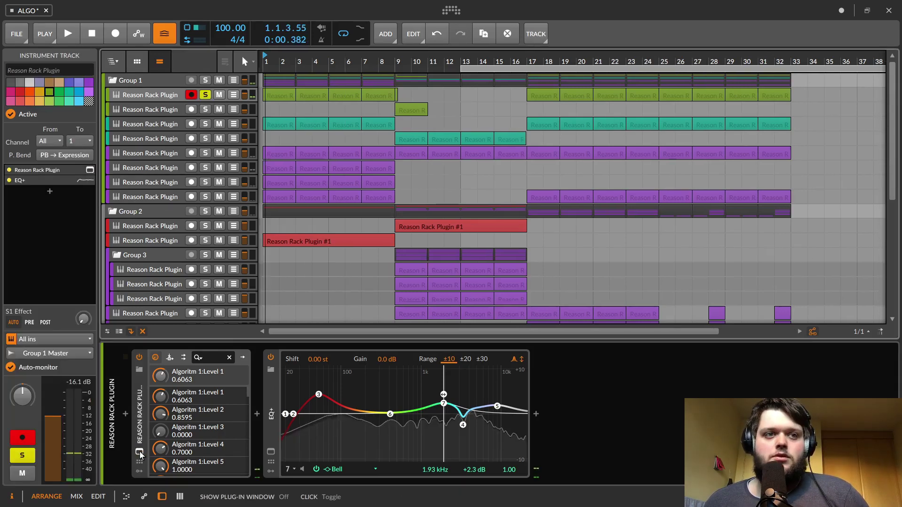
{"action": "left_click", "coordinate": [139, 451]}
{"action": "key", "text": "space"}
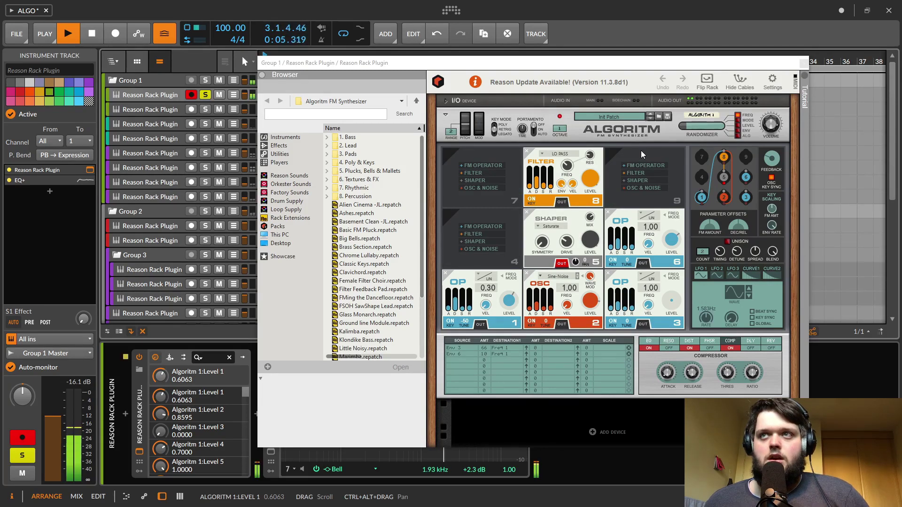
{"action": "key", "text": "space"}
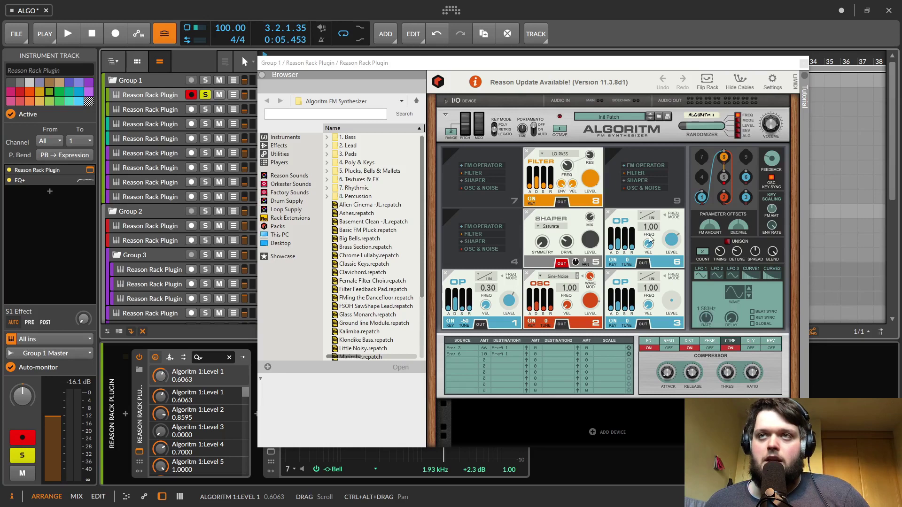
Show the source options of the first modulation matrix row and pick Env 3 from the envelopes
{"action": "left_click", "coordinate": [618, 219]}
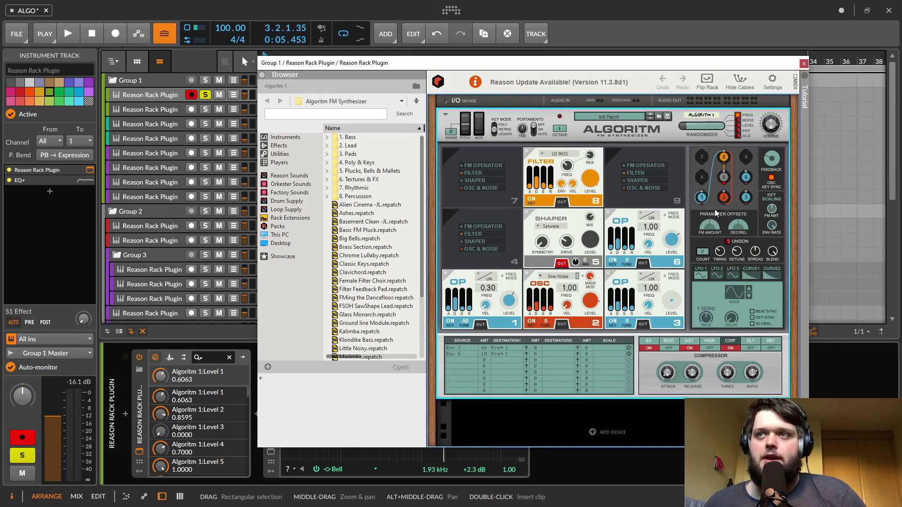
{"action": "mouse_move", "coordinate": [620, 216]}
{"action": "left_mouse_down"}
{"action": "mouse_move", "coordinate": [628, 157]}
{"action": "mouse_move", "coordinate": [643, 181]}
{"action": "left_mouse_up"}
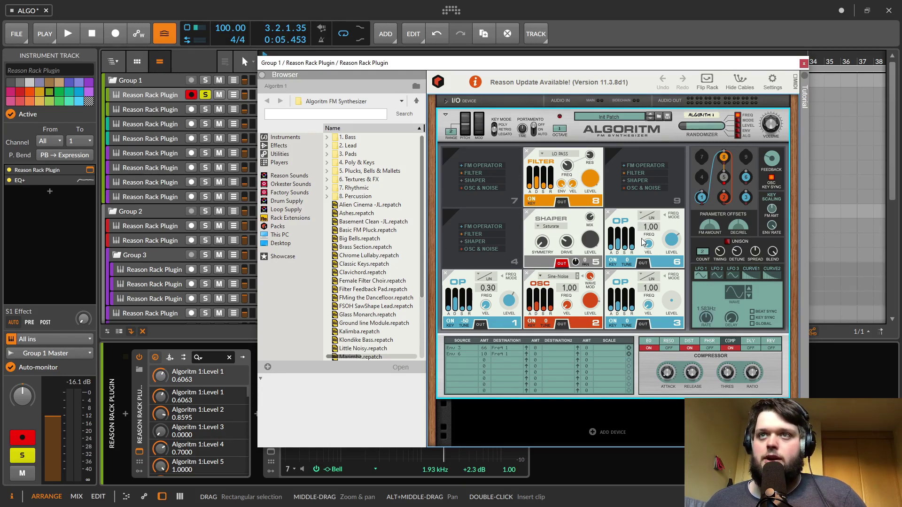
{"action": "left_click", "coordinate": [456, 352]}
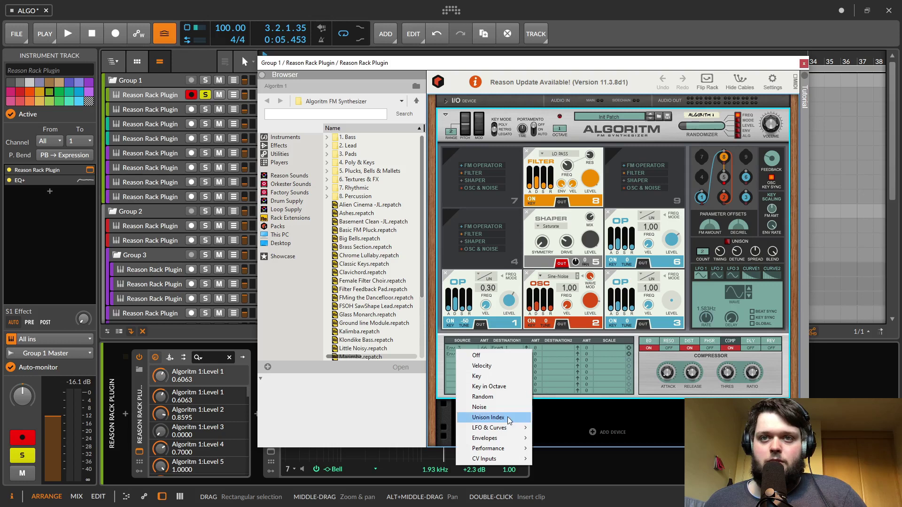
{"action": "mouse_move", "coordinate": [514, 439]}
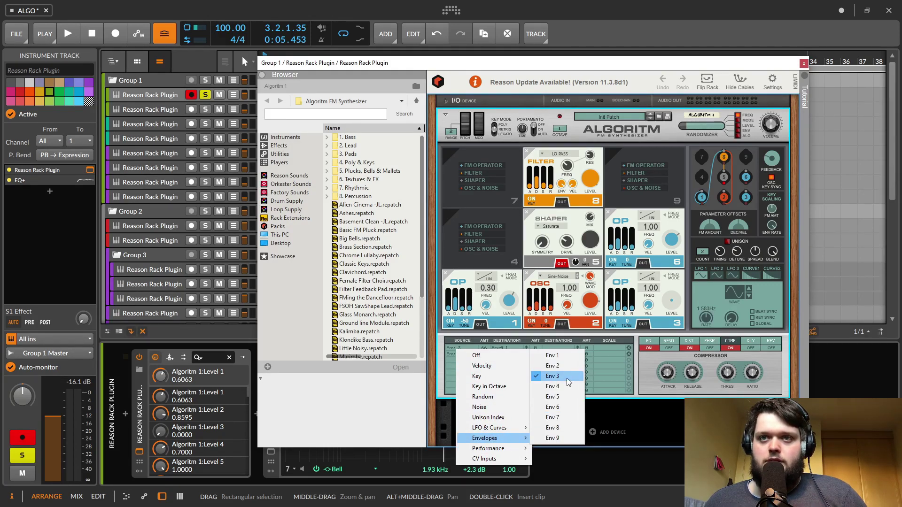
{"action": "left_click", "coordinate": [552, 376]}
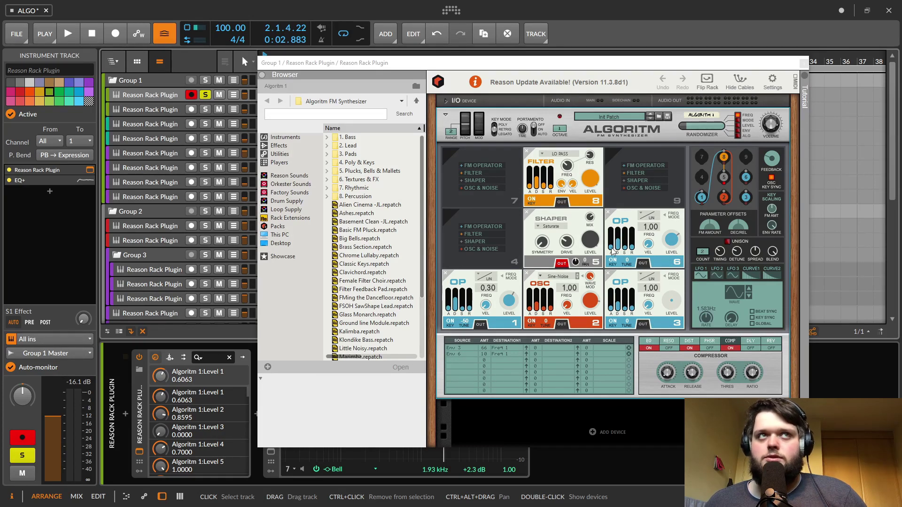
Try a decay of about 5.01 s on operator 6 during playback and undo the change
{"action": "key", "text": "space"}
{"action": "left_click", "coordinate": [620, 234]}
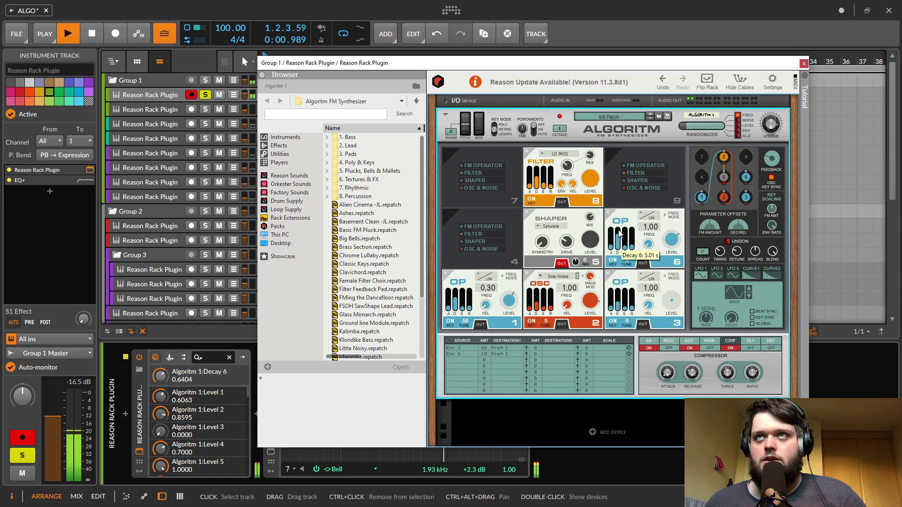
{"action": "left_click_drag", "start_coordinate": [620, 234], "coordinate": [619, 238]}
{"action": "left_click", "coordinate": [661, 80]}
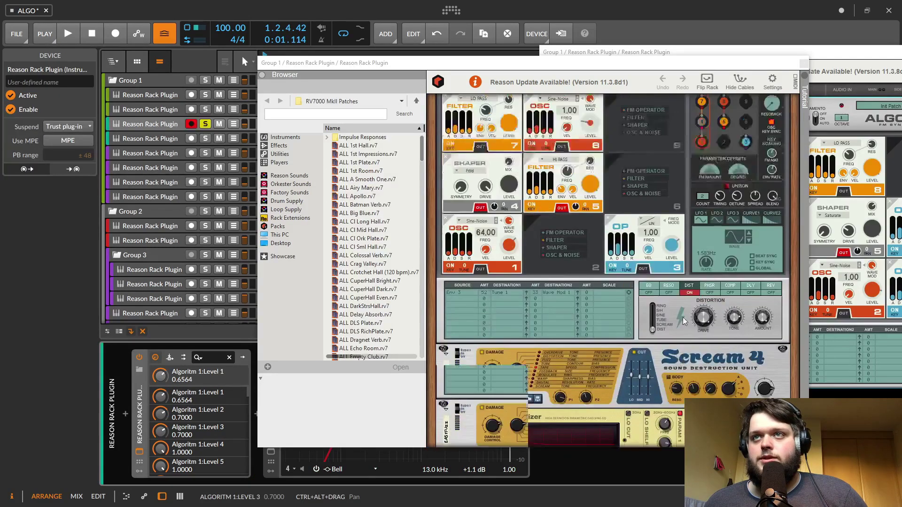
Audition the third track's patch, trying a decay of about 1.32 s on filter 7 and undoing it
{"action": "key", "text": "space"}
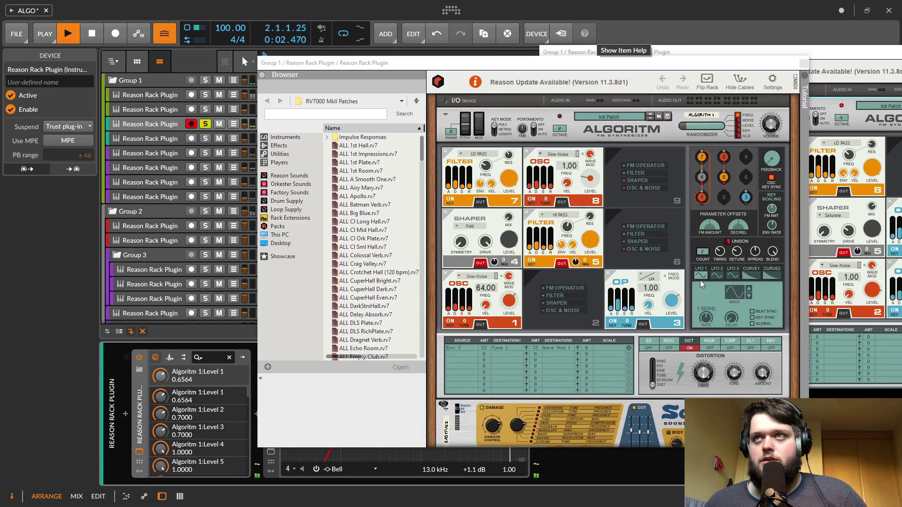
{"action": "key", "text": "space"}
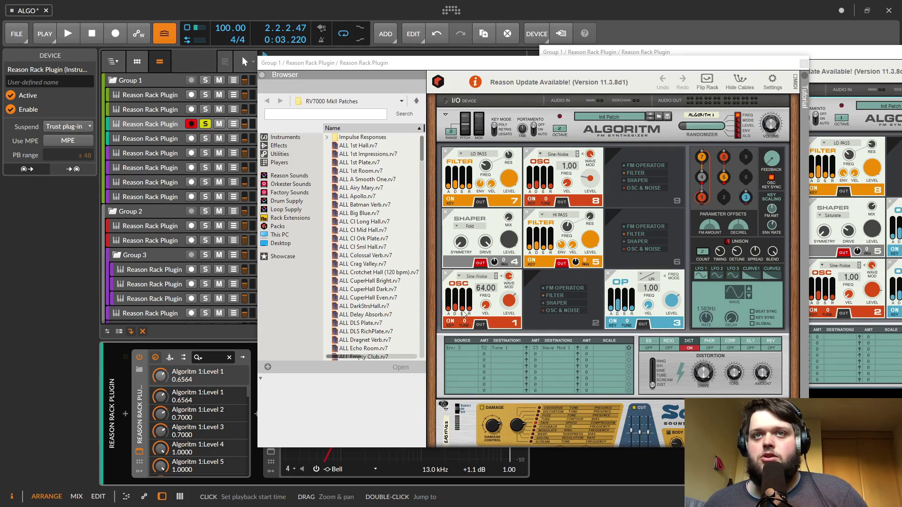
{"action": "scroll", "coordinate": [720, 318], "scroll_direction": "down", "scroll_amount": 3}
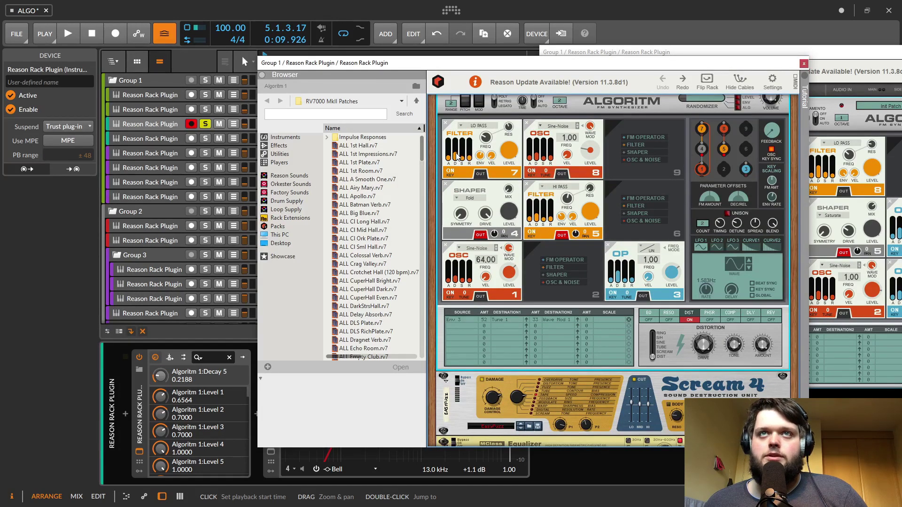
{"action": "key", "text": "space"}
{"action": "mouse_move", "coordinate": [456, 156]}
{"action": "left_mouse_down"}
{"action": "mouse_move", "coordinate": [456, 141]}
{"action": "mouse_move", "coordinate": [455, 153]}
{"action": "left_mouse_up"}
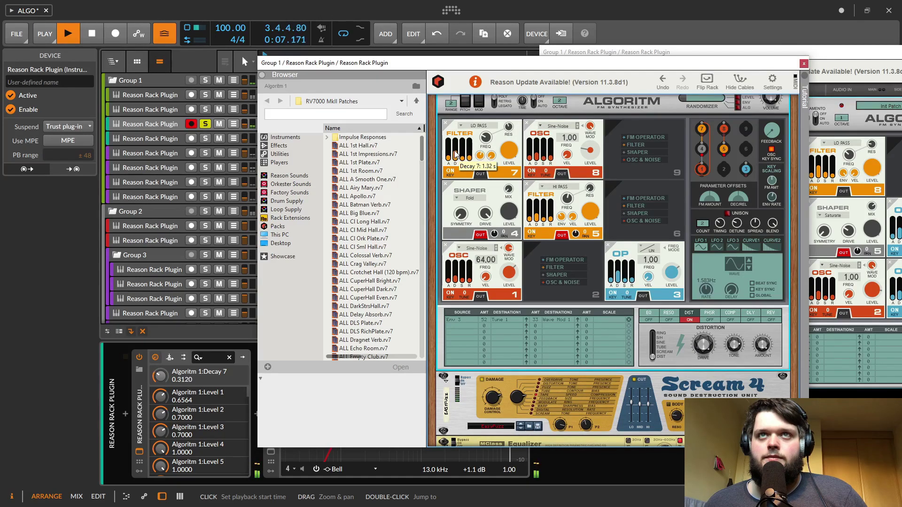
{"action": "left_click", "coordinate": [664, 84]}
{"action": "key", "text": "space"}
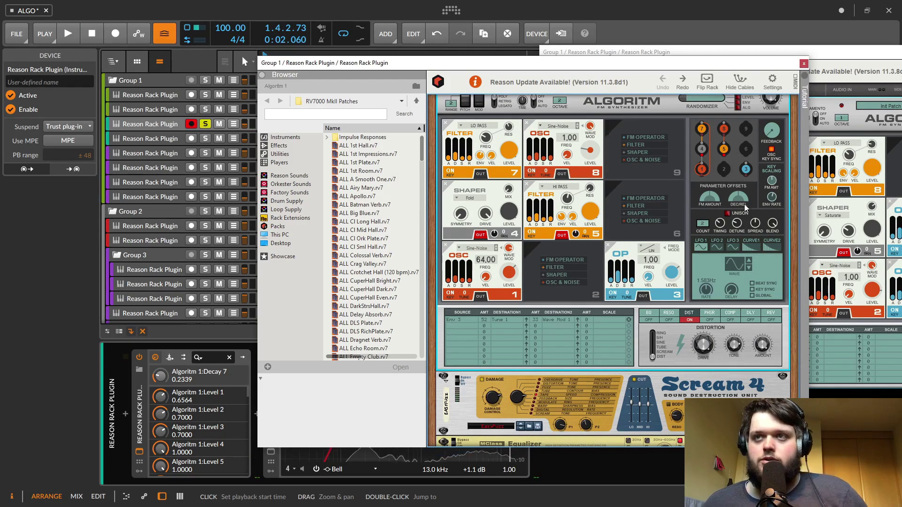
Turn on the Resonator effect in the third track's synth and audition it with the Violin 2 model
{"action": "left_click", "coordinate": [668, 313]}
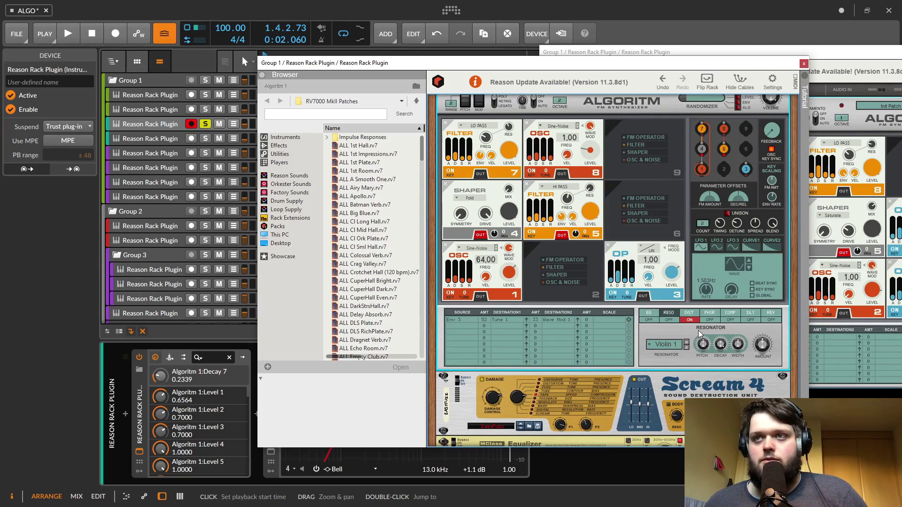
{"action": "left_click", "coordinate": [669, 319]}
{"action": "key", "text": "space"}
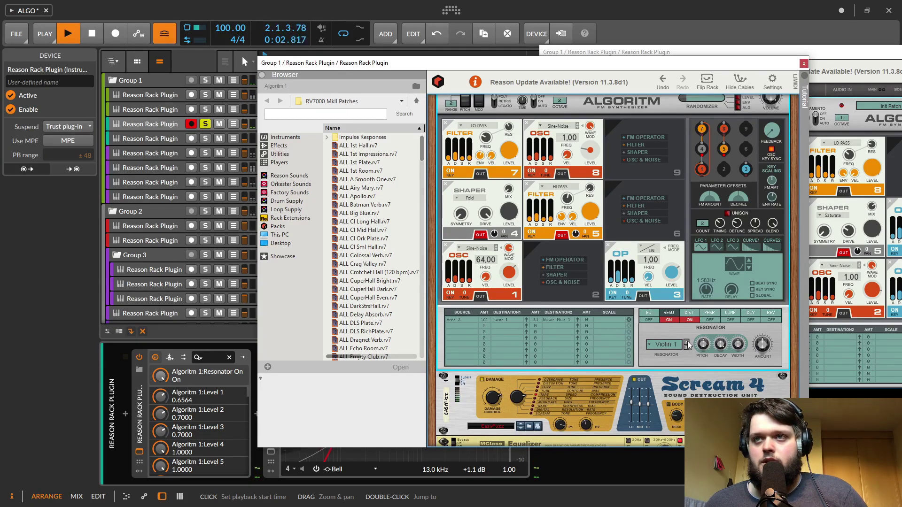
{"action": "left_click", "coordinate": [686, 347]}
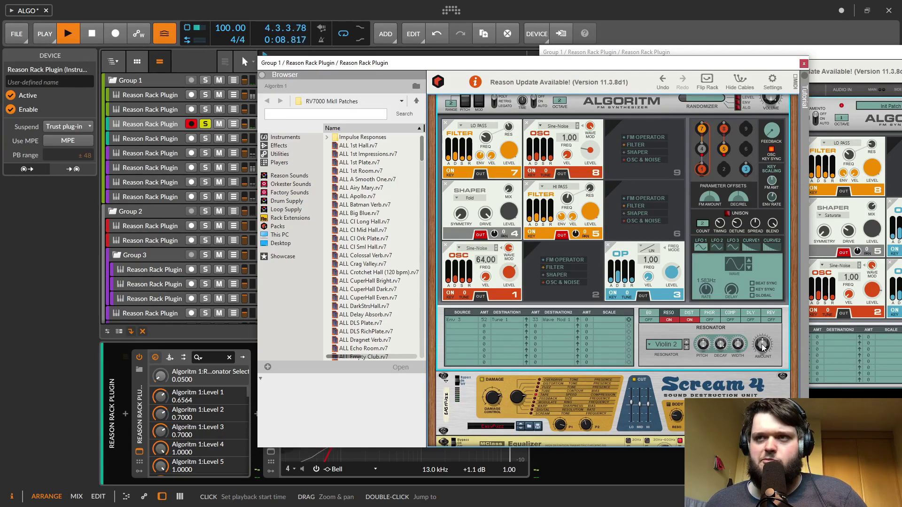
{"action": "key", "text": "space"}
Set the resonator model to Cajon, its amount to about 28.1 %, and adjust its pitch during playback
{"action": "left_click", "coordinate": [676, 346]}
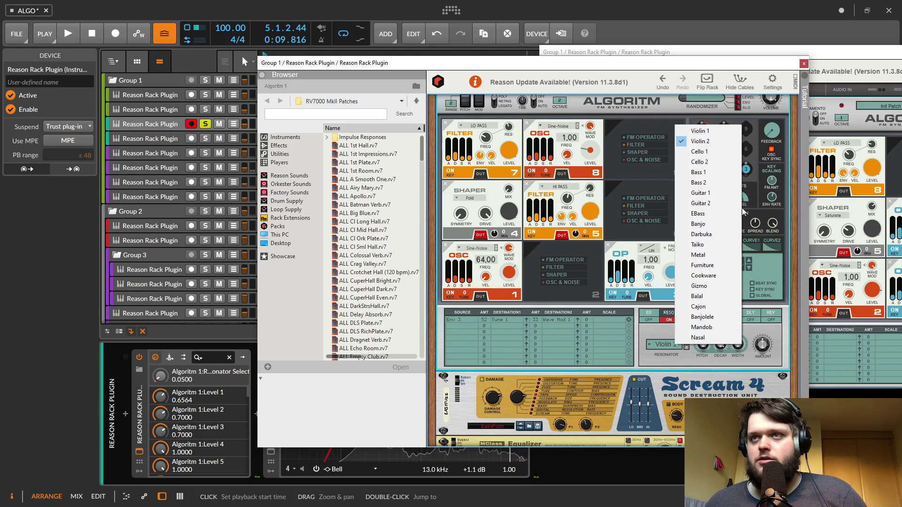
{"action": "left_click", "coordinate": [713, 307]}
{"action": "key", "text": "space"}
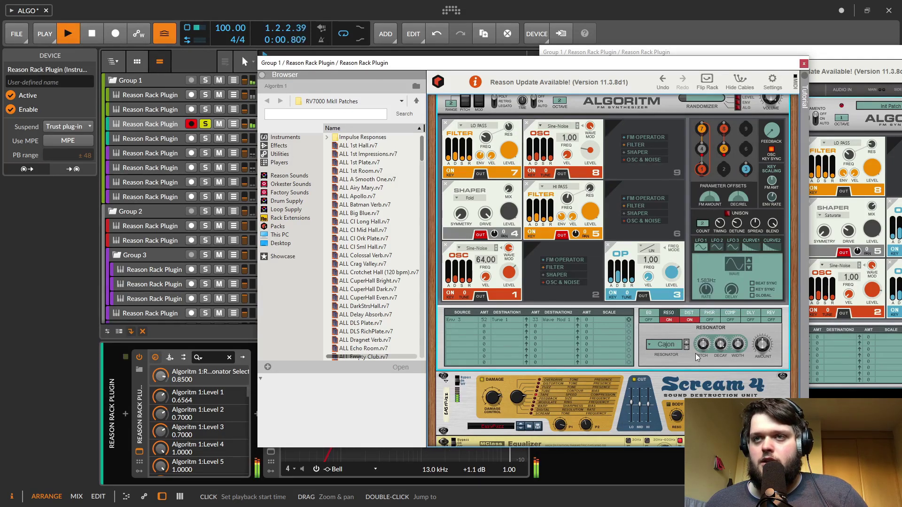
{"action": "left_click_drag", "start_coordinate": [703, 344], "coordinate": [762, 353]}
{"action": "key", "text": "space"}
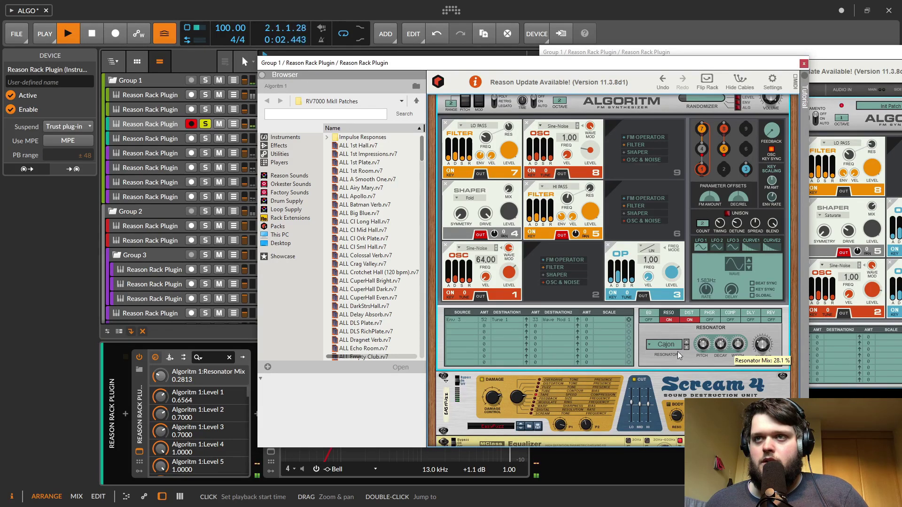
{"action": "left_click_drag", "start_coordinate": [702, 344], "coordinate": [704, 341]}
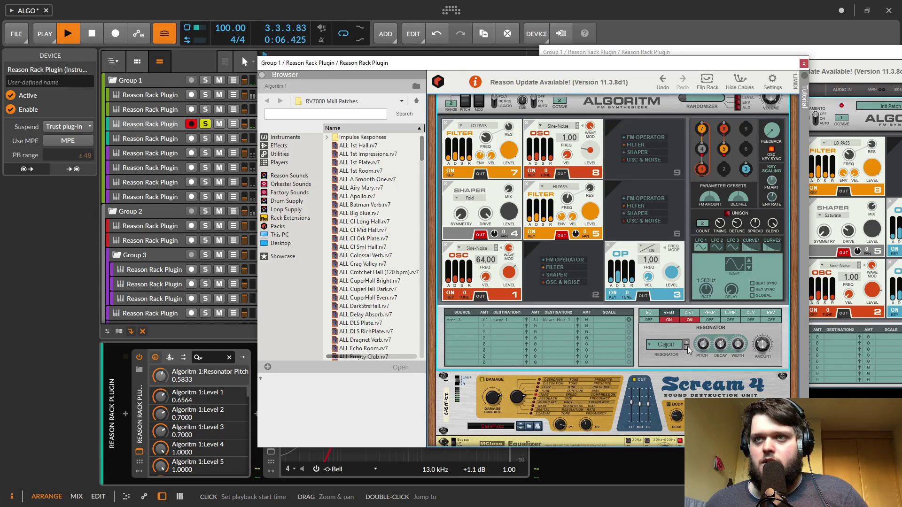
Set the resonator model to Banjolele and lower its amount to about 9.4 %
{"action": "left_click", "coordinate": [687, 347]}
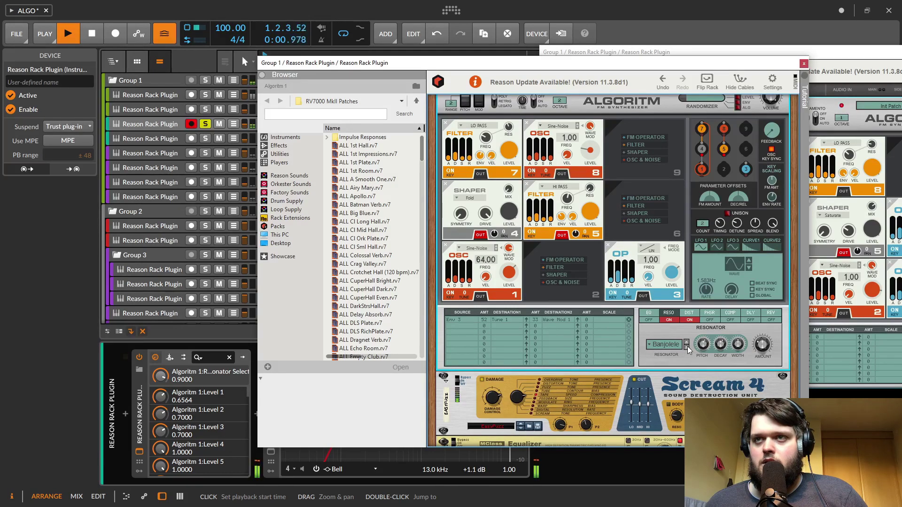
{"action": "left_click_drag", "start_coordinate": [761, 344], "coordinate": [758, 346]}
{"action": "left_click_drag", "start_coordinate": [757, 346], "coordinate": [758, 353]}
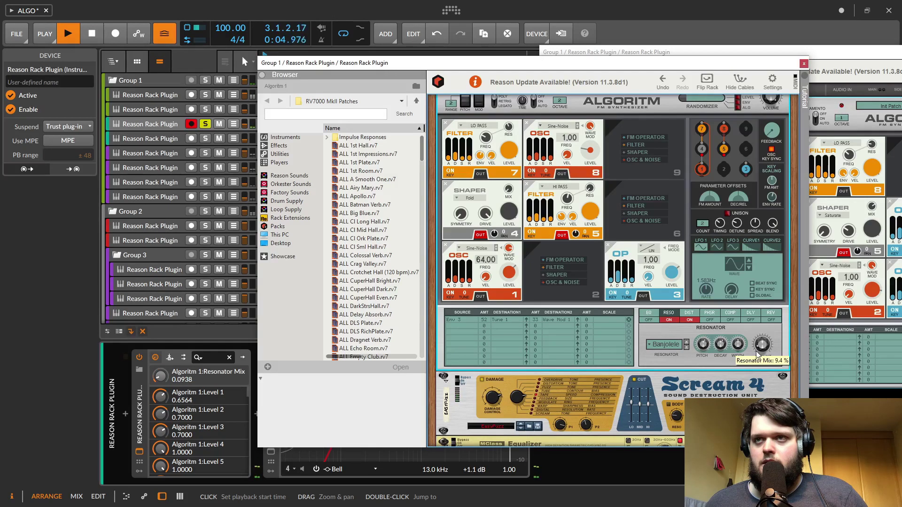
Switch the resonator model to Mandob, adjust its amount during playback, and turn the Resonator off
{"action": "left_click", "coordinate": [686, 346]}
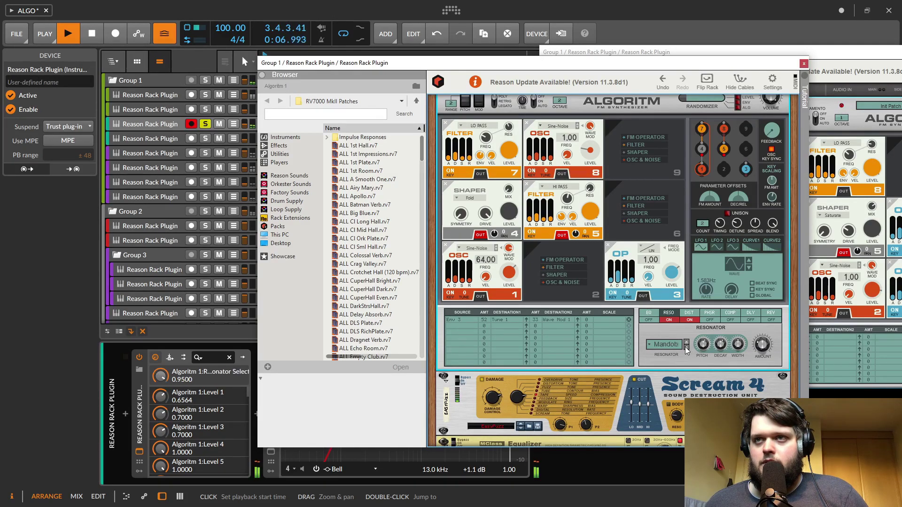
{"action": "mouse_move", "coordinate": [763, 350]}
{"action": "left_mouse_down"}
{"action": "mouse_move", "coordinate": [763, 337]}
{"action": "mouse_move", "coordinate": [762, 349]}
{"action": "left_mouse_up"}
{"action": "key", "text": "space"}
{"action": "left_click", "coordinate": [668, 319]}
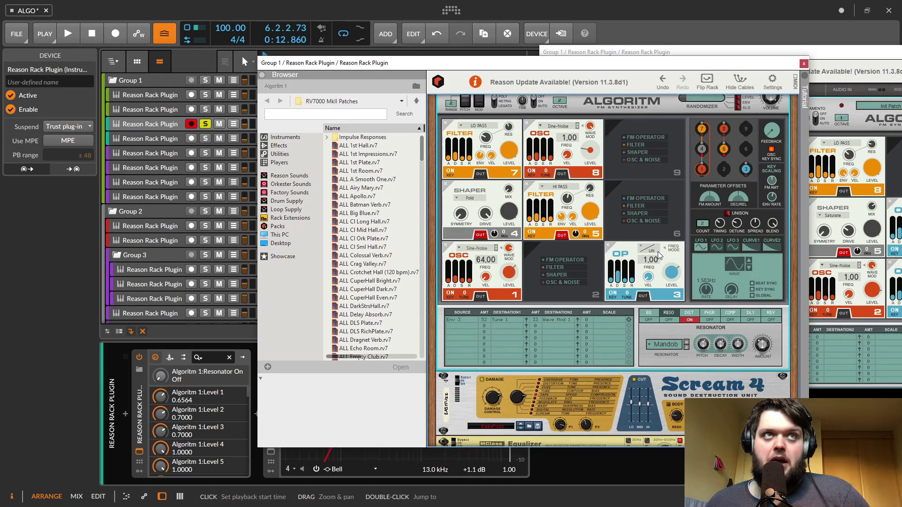
Move the solo from the third track to the purple track with the FX Layer and audition its patch
{"action": "left_click", "coordinate": [209, 124]}
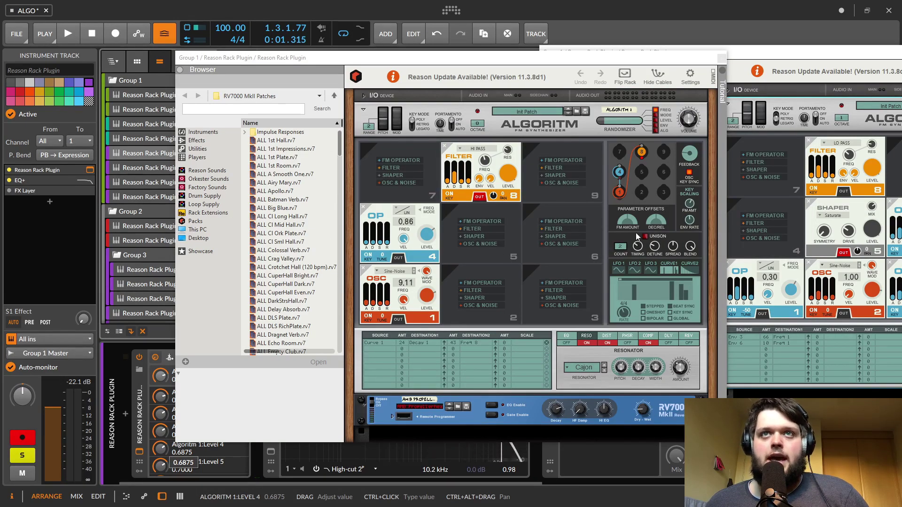
{"action": "key", "text": "space"}
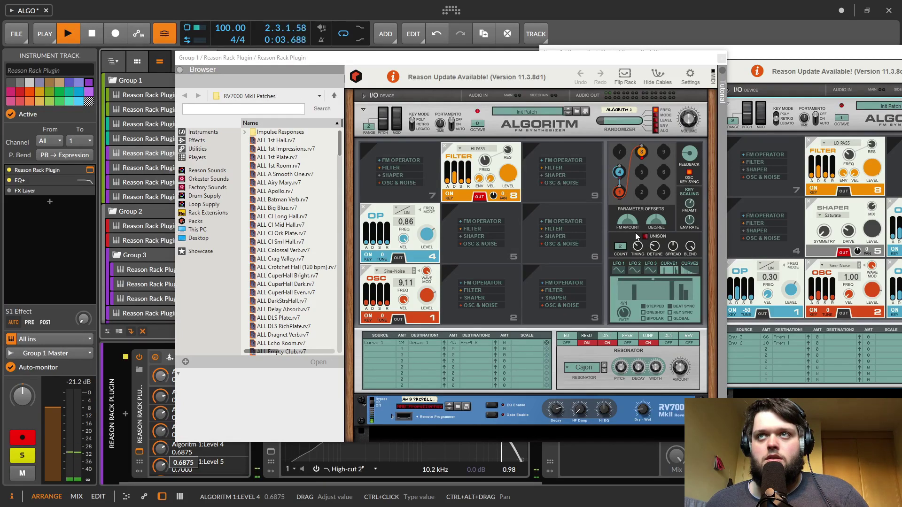
{"action": "key", "text": "space"}
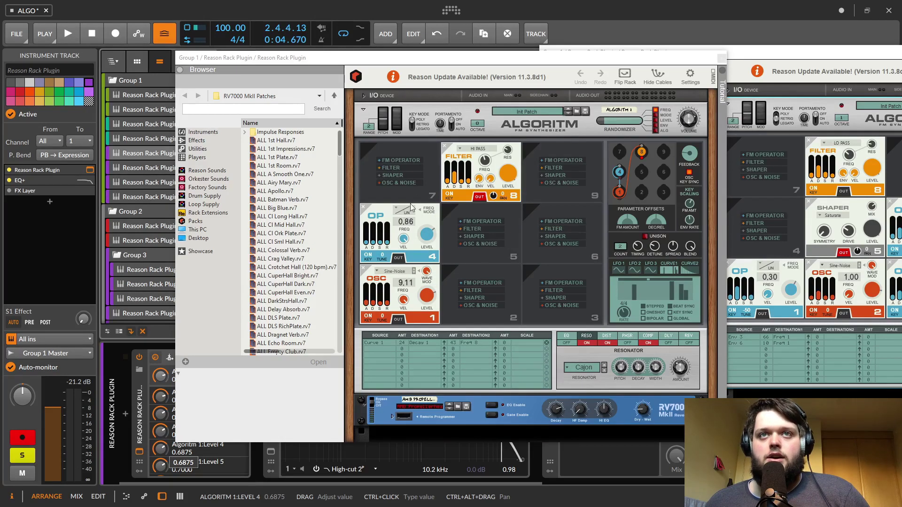
Play the purple track's patch with its Cajon resonator and turn the Resonator off to compare
{"action": "left_click", "coordinate": [657, 155]}
{"action": "key", "text": "space"}
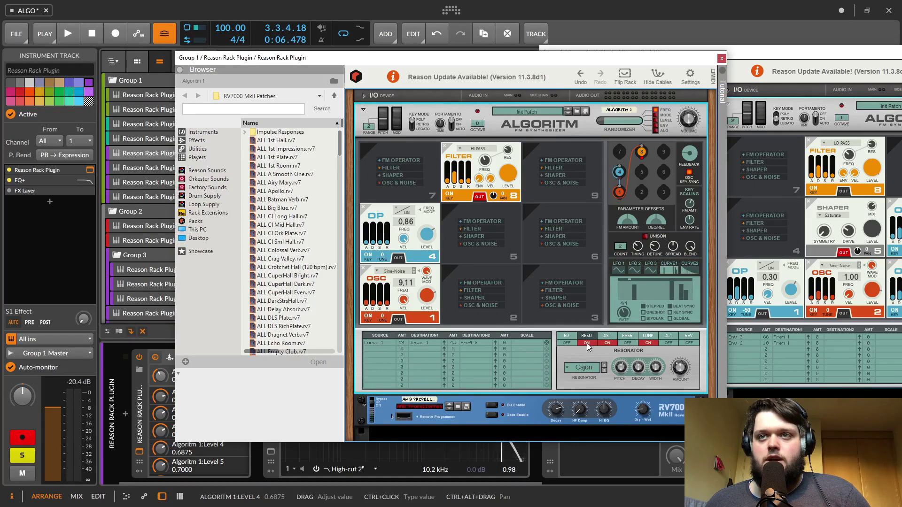
{"action": "key", "text": "space"}
{"action": "left_click", "coordinate": [586, 343]}
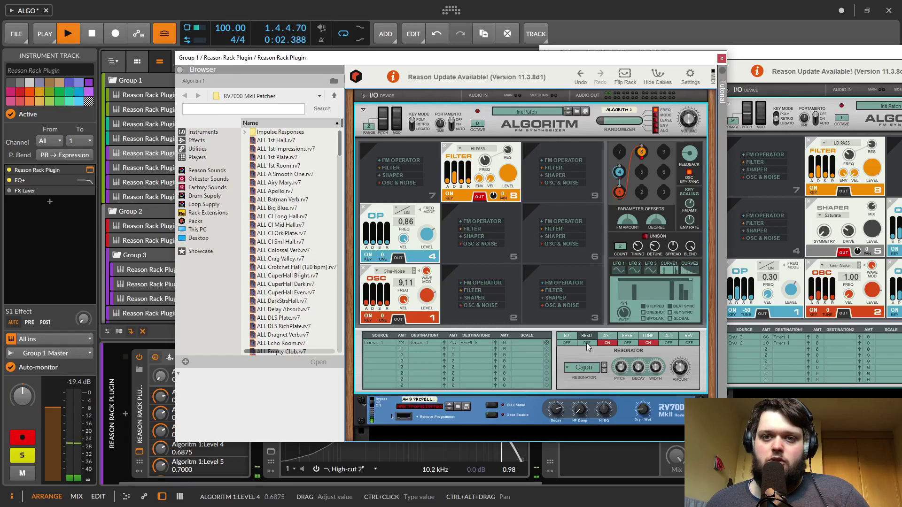
Turn the Cajon Resonator back on during playback to compare, and stop the transport
{"action": "left_click", "coordinate": [586, 343]}
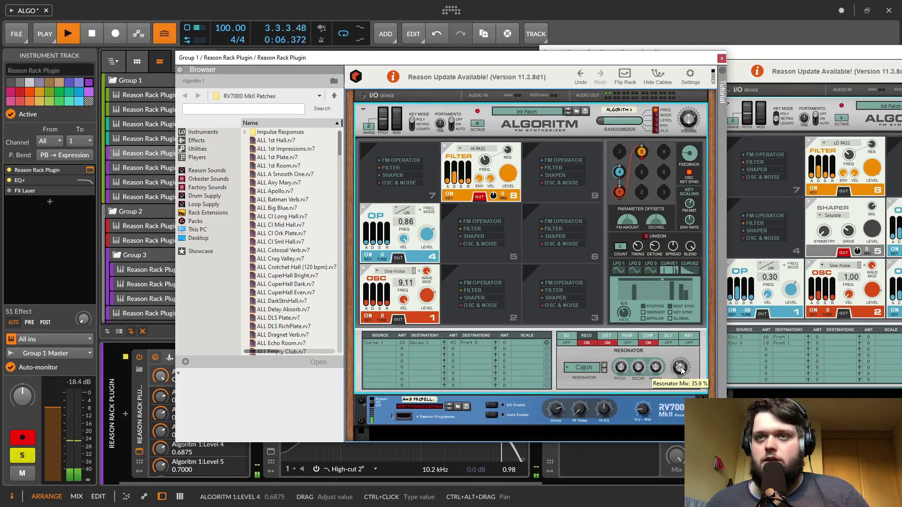
{"action": "key", "text": "space"}
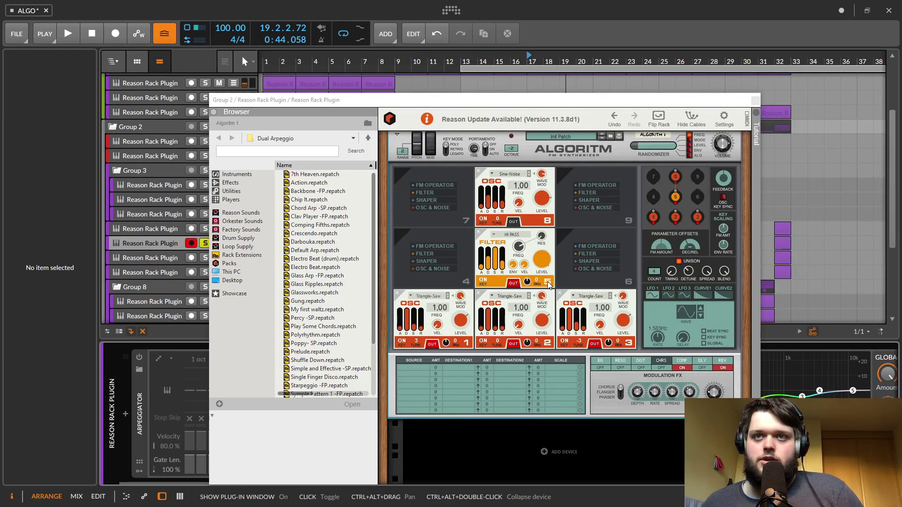
Play the Group 2 arpeggio patch complete and again with the outputs of oscillators 1 and 3 switched off
{"action": "key", "text": "space"}
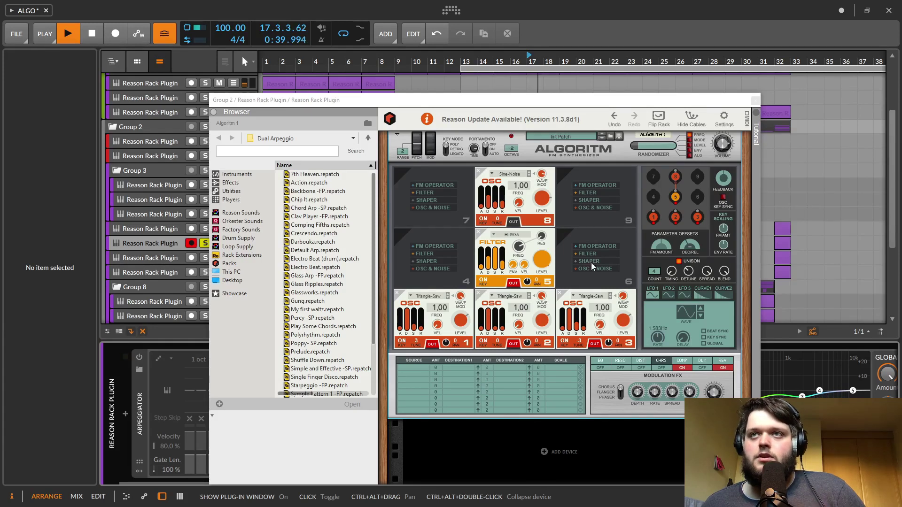
{"action": "key", "text": "space"}
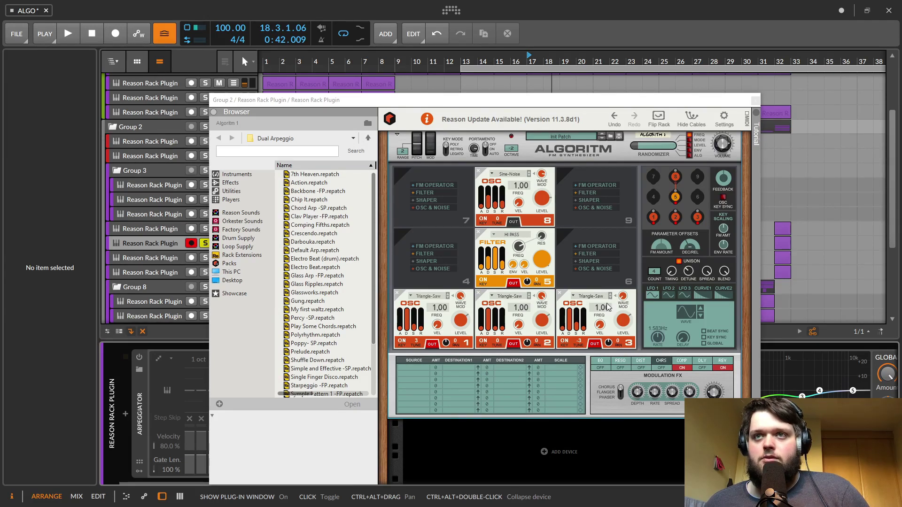
{"action": "left_click", "coordinate": [594, 344]}
{"action": "left_click", "coordinate": [432, 344]}
{"action": "key", "text": "space"}
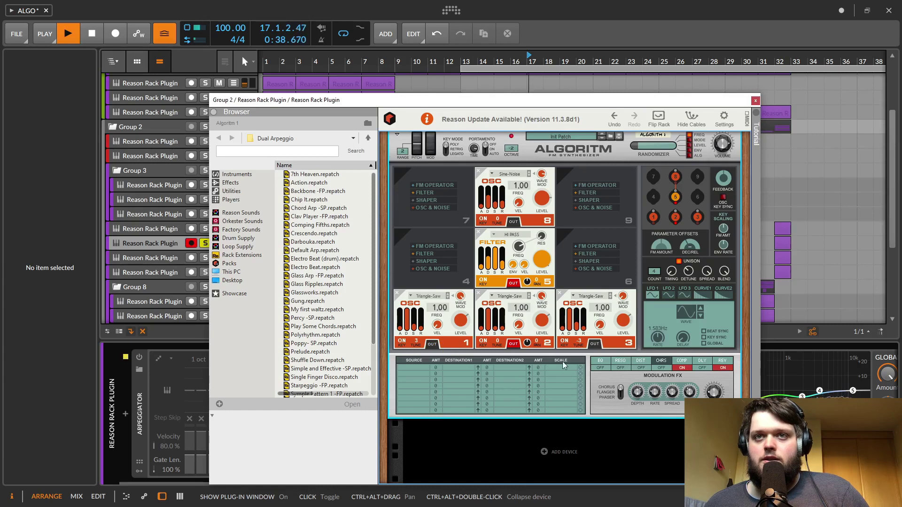
Switch the outputs of oscillators 1 and 3 back on during playback, nudge their levels and stop
{"action": "left_click", "coordinate": [435, 345]}
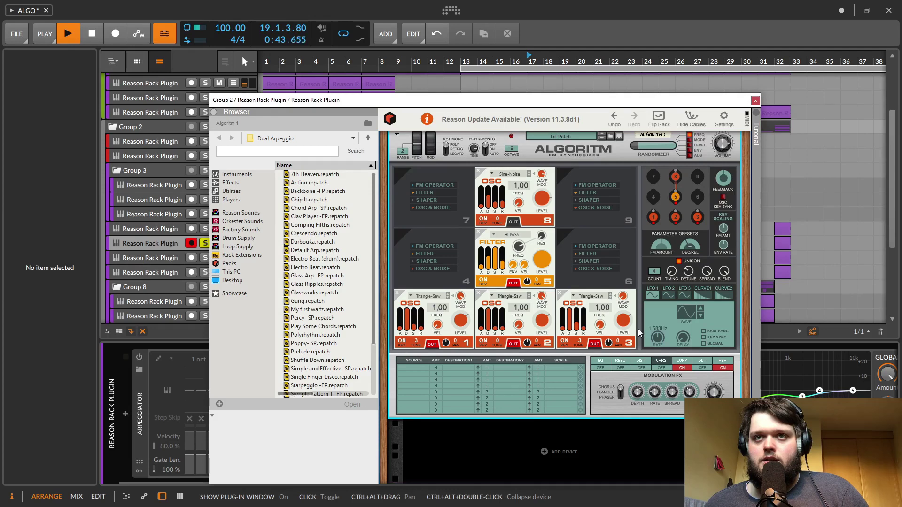
{"action": "left_click_drag", "start_coordinate": [628, 316], "coordinate": [628, 319]}
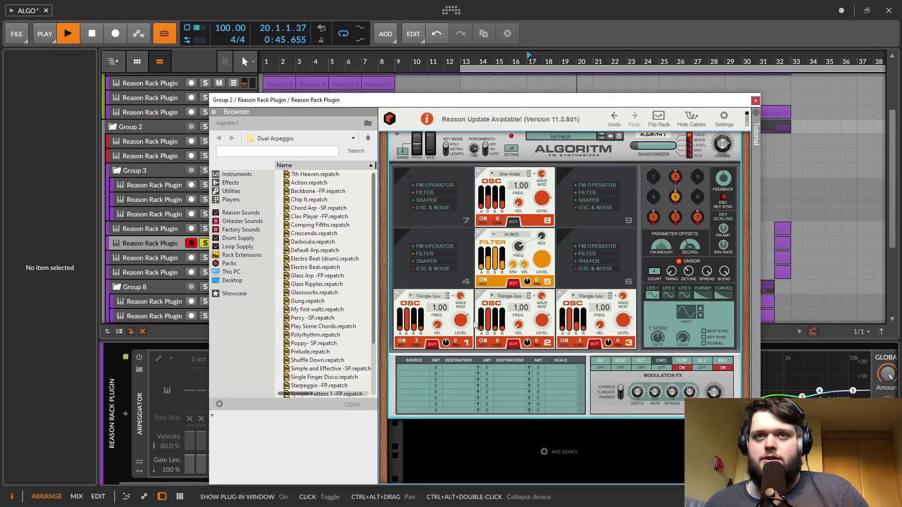
{"action": "left_click_drag", "start_coordinate": [460, 324], "coordinate": [459, 325]}
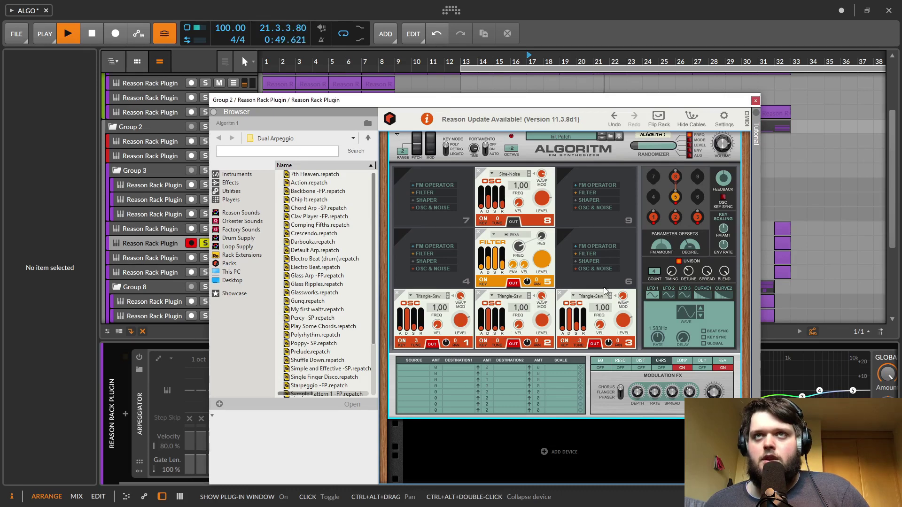
{"action": "key", "text": "space"}
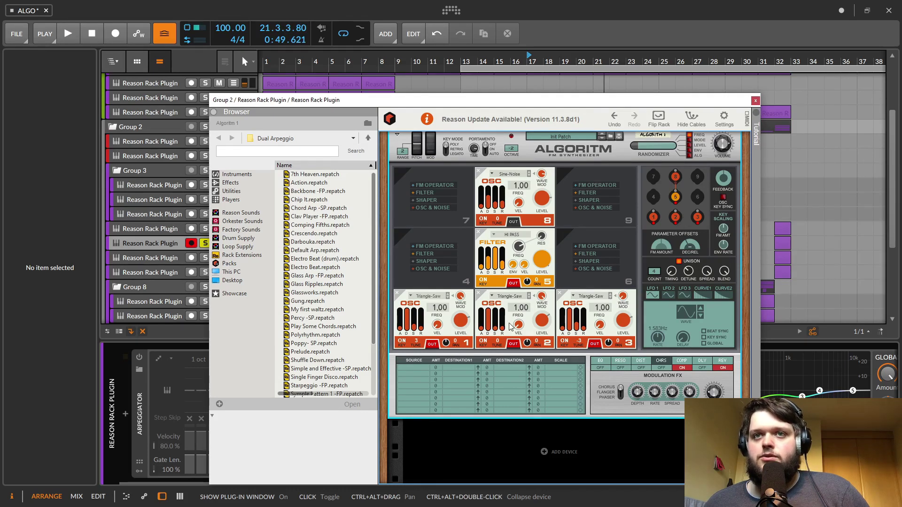
Switch off the outputs of oscillators 1, 2 and 3 and audition the high-pass filter's output alone
{"action": "left_click", "coordinate": [432, 344]}
{"action": "left_click", "coordinate": [513, 344]}
{"action": "left_click", "coordinate": [595, 345]}
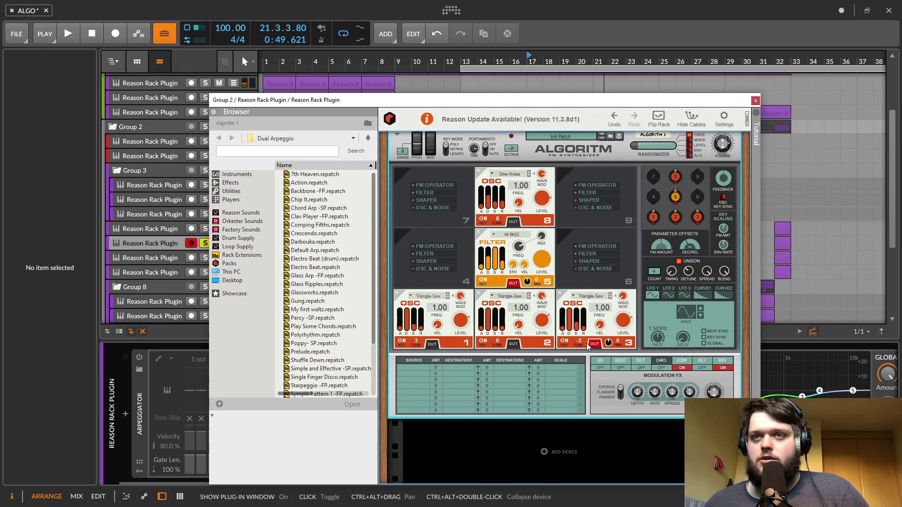
{"action": "key", "text": "space"}
{"action": "key", "text": "space"}
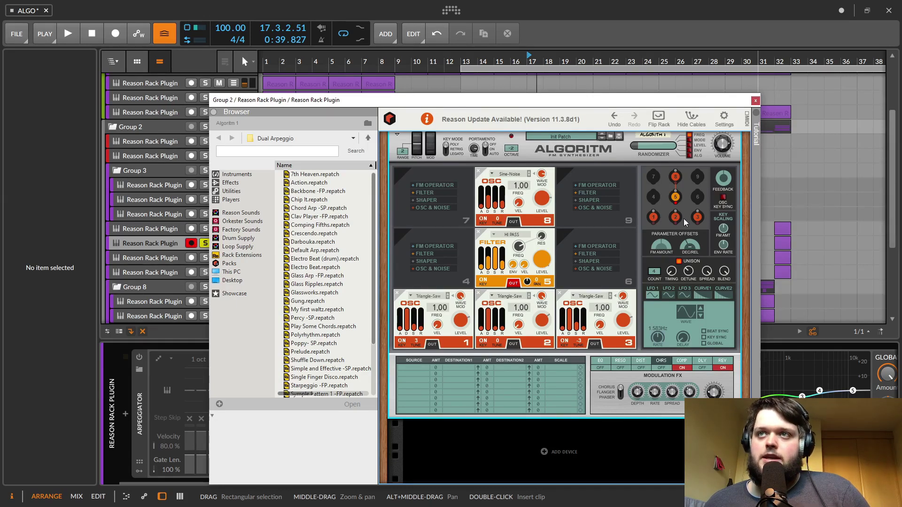
Switch the outputs of oscillators 1, 2 and 3 back on
{"action": "left_click", "coordinate": [431, 344]}
{"action": "left_click", "coordinate": [513, 345]}
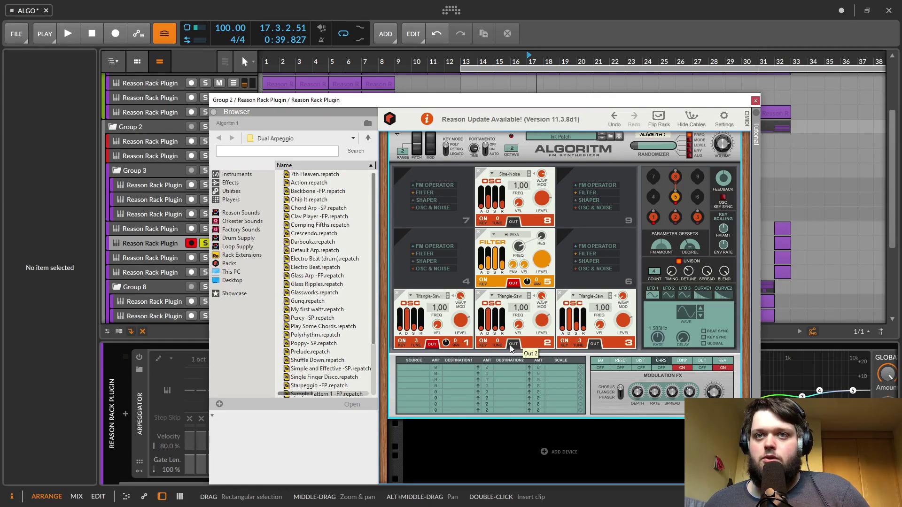
{"action": "left_click", "coordinate": [595, 344]}
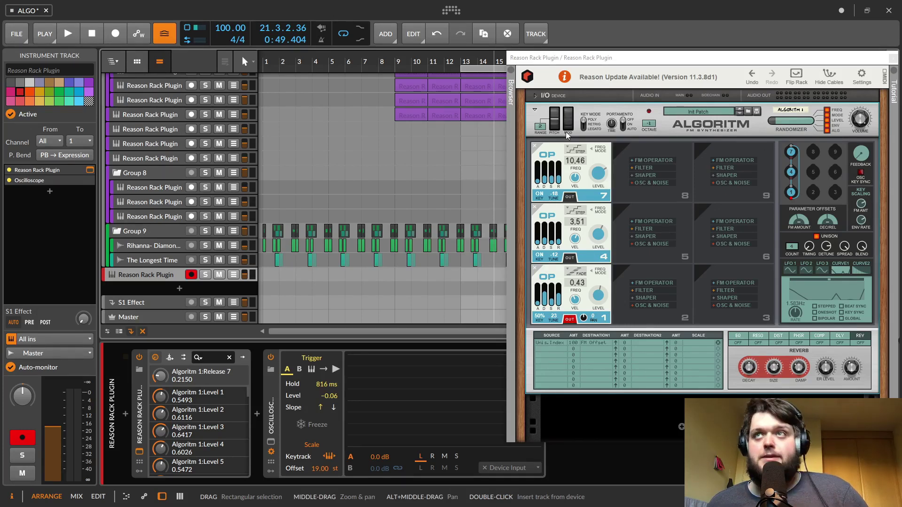
Clear the red track's Algoritm patch and set up a Sine-Noise oscillator in slot 4 with Wave Mod at 1.0
{"action": "right_click", "coordinate": [672, 173]}
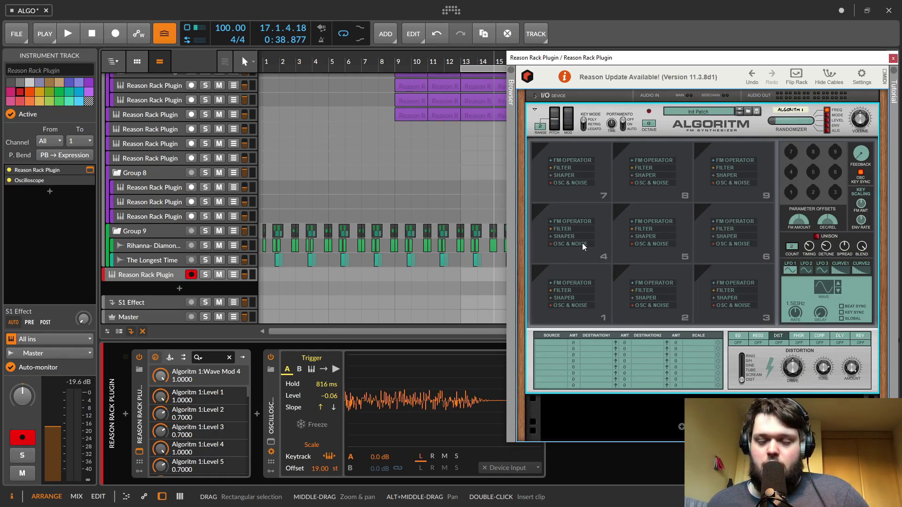
{"action": "left_click", "coordinate": [580, 245]}
{"action": "left_click", "coordinate": [572, 211]}
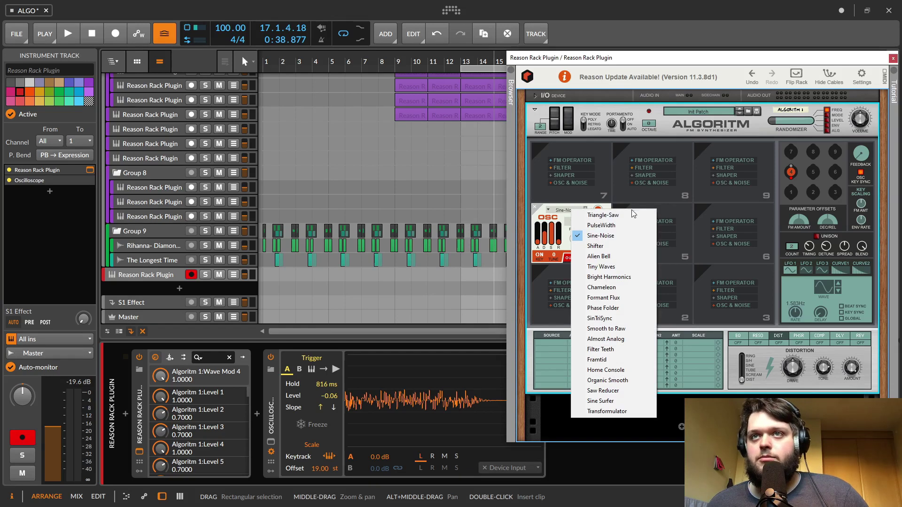
{"action": "left_click", "coordinate": [611, 235]}
{"action": "mouse_move", "coordinate": [598, 211]}
{"action": "left_mouse_down"}
{"action": "mouse_move", "coordinate": [598, 229]}
{"action": "mouse_move", "coordinate": [601, 212]}
{"action": "left_mouse_up"}
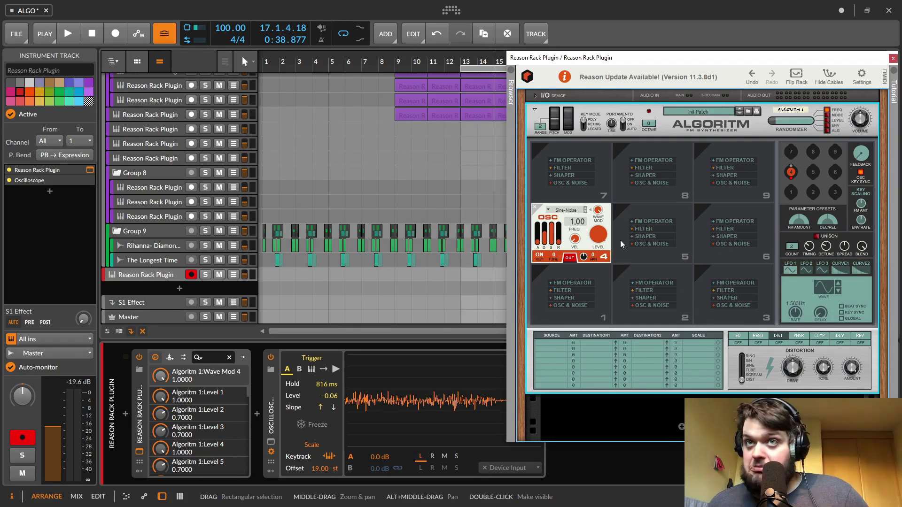
Replace the slot 4 oscillator with a low-pass filter and set its frequency to 0
{"action": "left_click", "coordinate": [534, 208]}
{"action": "left_click", "coordinate": [577, 227]}
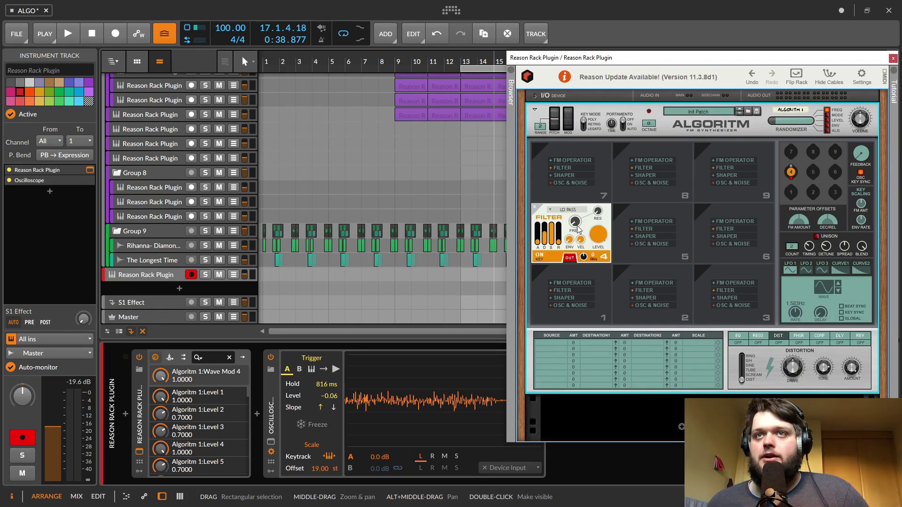
{"action": "left_click_drag", "start_coordinate": [574, 224], "coordinate": [562, 294]}
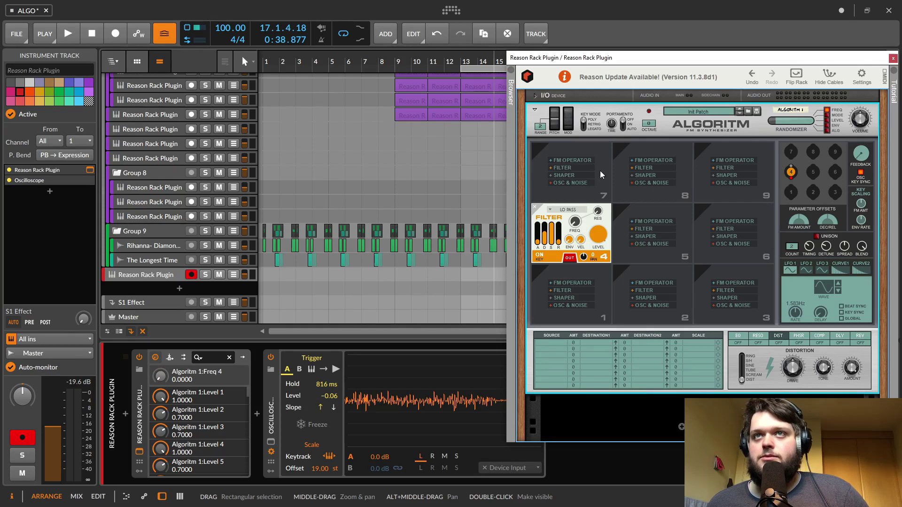
Add an FM operator in slot 7 and change it to a Triangle-Saw oscillator with Wave Mod at 1.0
{"action": "left_click", "coordinate": [576, 160]}
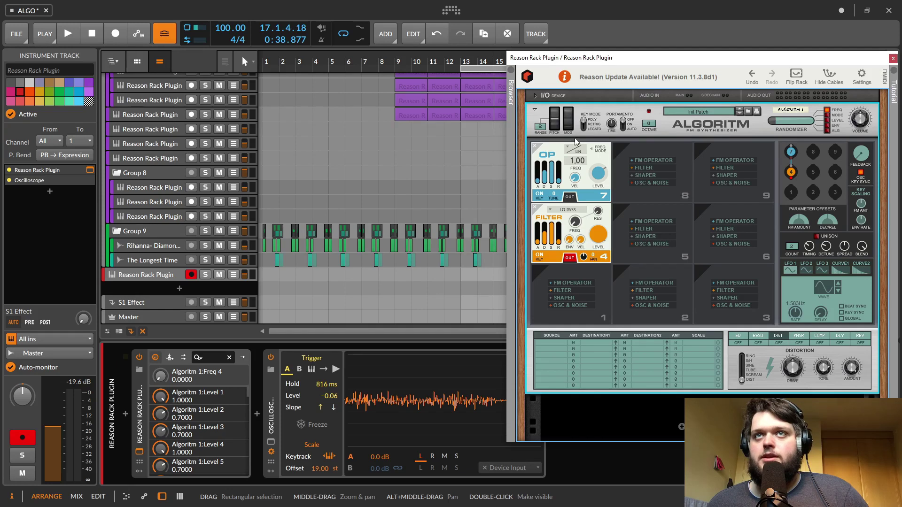
{"action": "left_click", "coordinate": [535, 146]}
{"action": "left_click", "coordinate": [568, 183]}
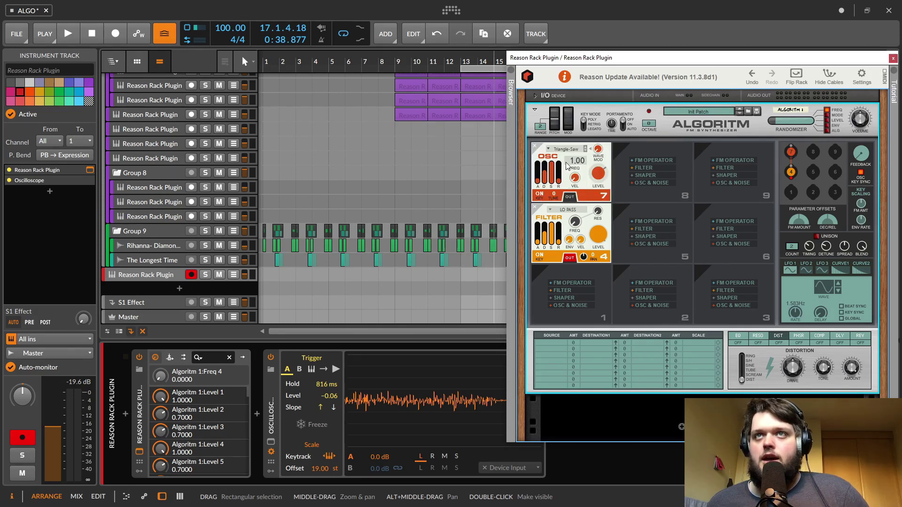
{"action": "left_click", "coordinate": [598, 150]}
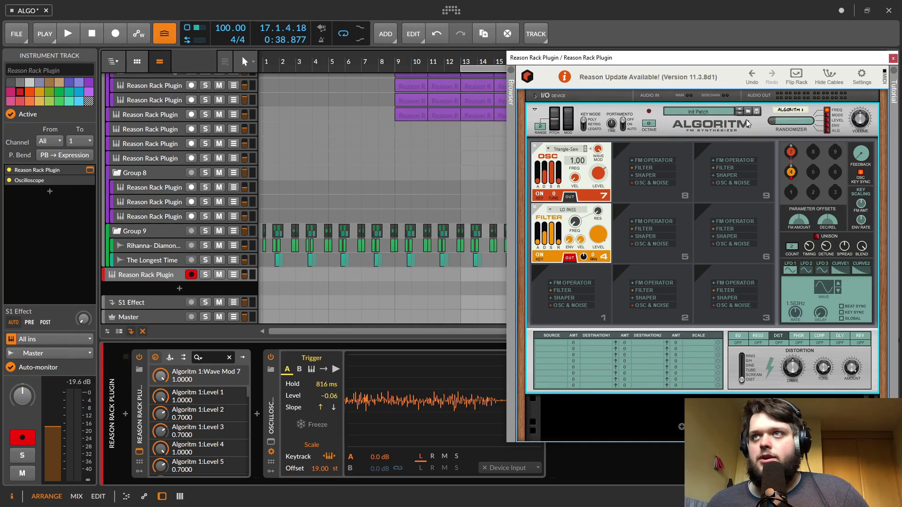
Sweep the slot 4 low-pass filter's frequency while a note plays, ending at about 0.52
{"action": "left_click", "coordinate": [575, 221]}
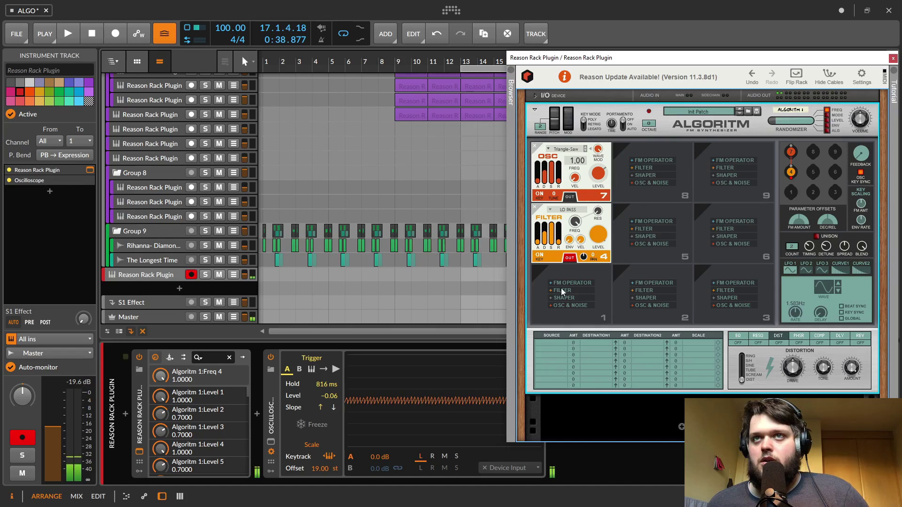
{"action": "left_click", "coordinate": [598, 211]}
{"action": "left_click", "coordinate": [576, 222]}
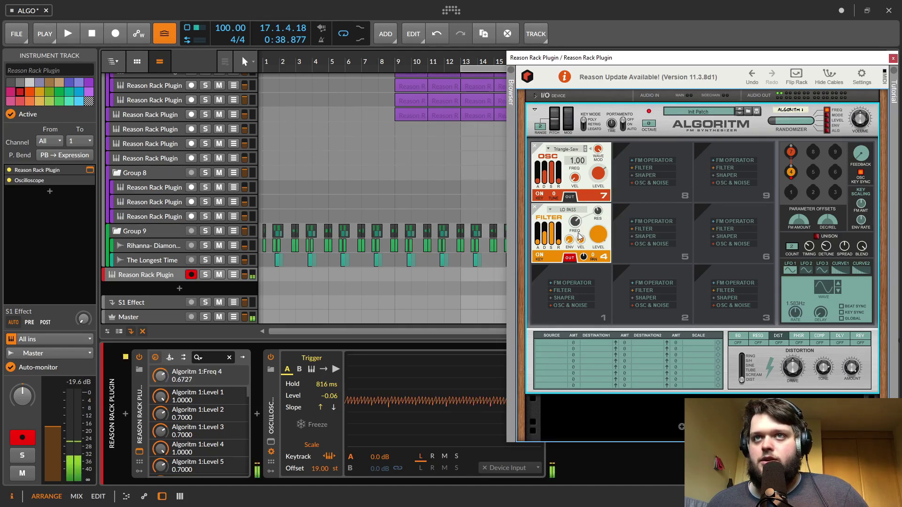
{"action": "left_click_drag", "start_coordinate": [571, 214], "coordinate": [572, 225]}
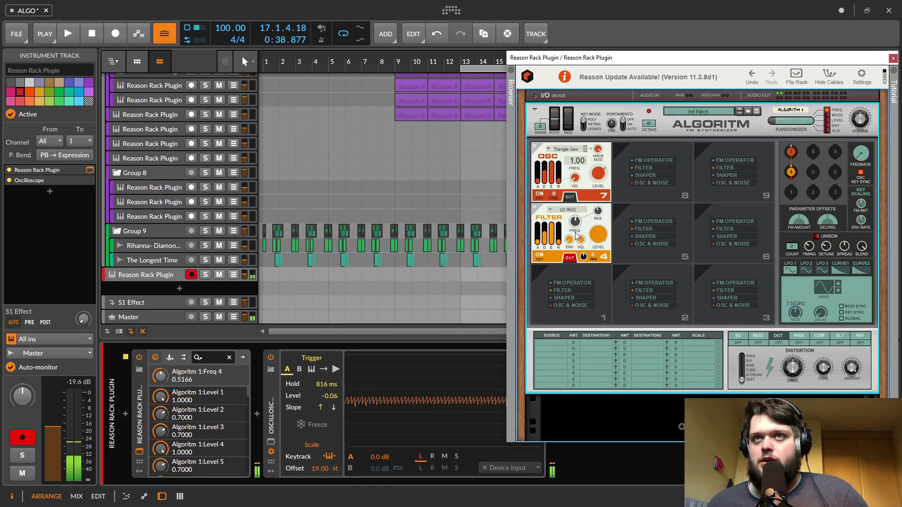
Show the available filter types, remove the filter from slot 4, and list the waveforms for the slot 7 oscillator
{"action": "left_click", "coordinate": [568, 210]}
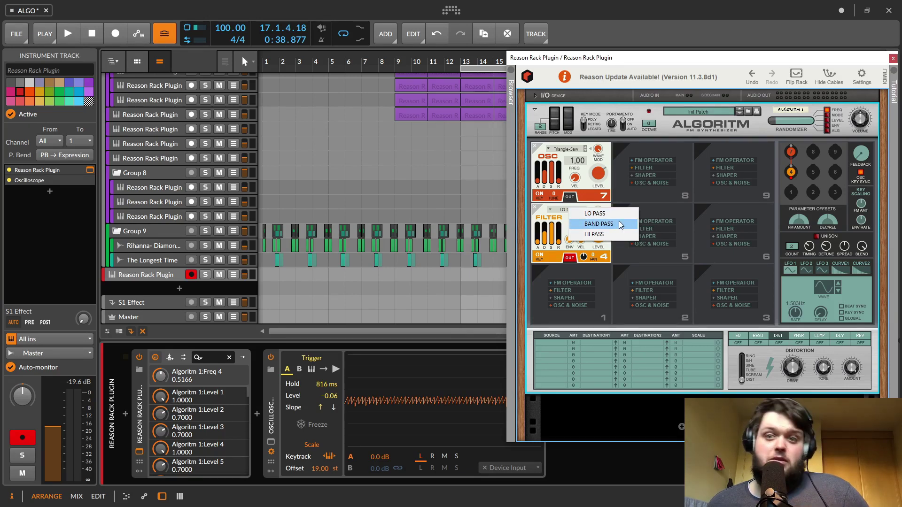
{"action": "left_click", "coordinate": [553, 203]}
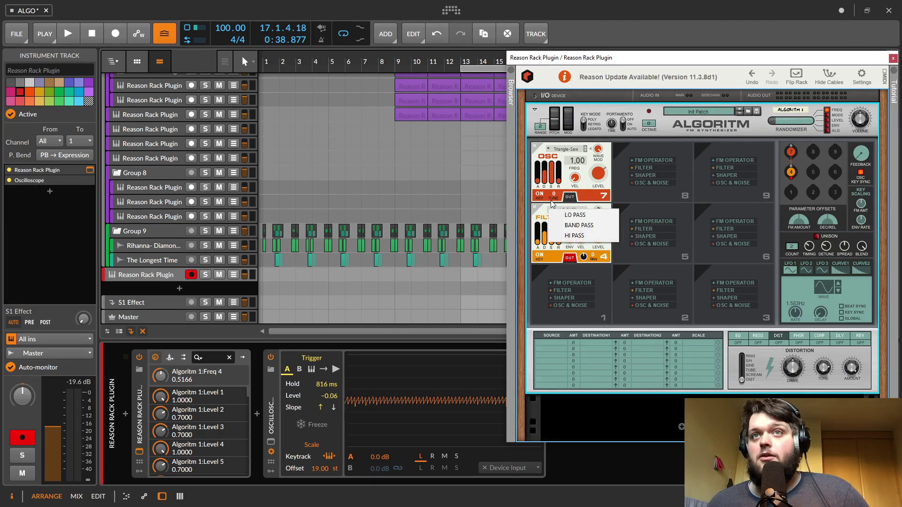
{"action": "left_click", "coordinate": [534, 208]}
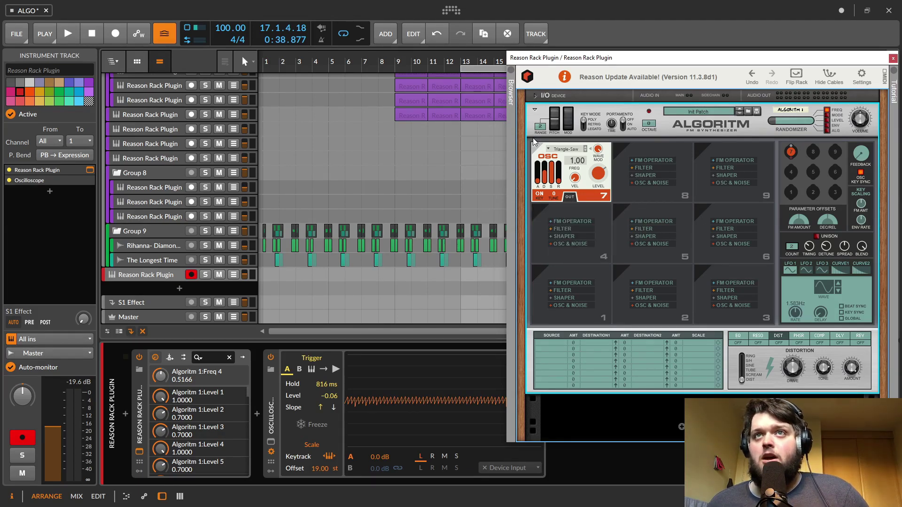
{"action": "left_click", "coordinate": [569, 151]}
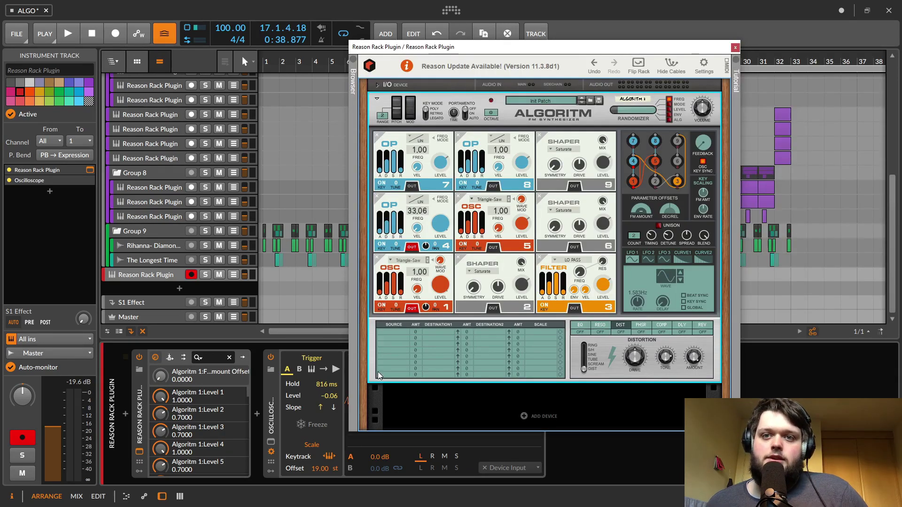
Route LFO 2 to Wave Mod 5 in the first row of the modulation matrix
{"action": "left_click", "coordinate": [390, 331]}
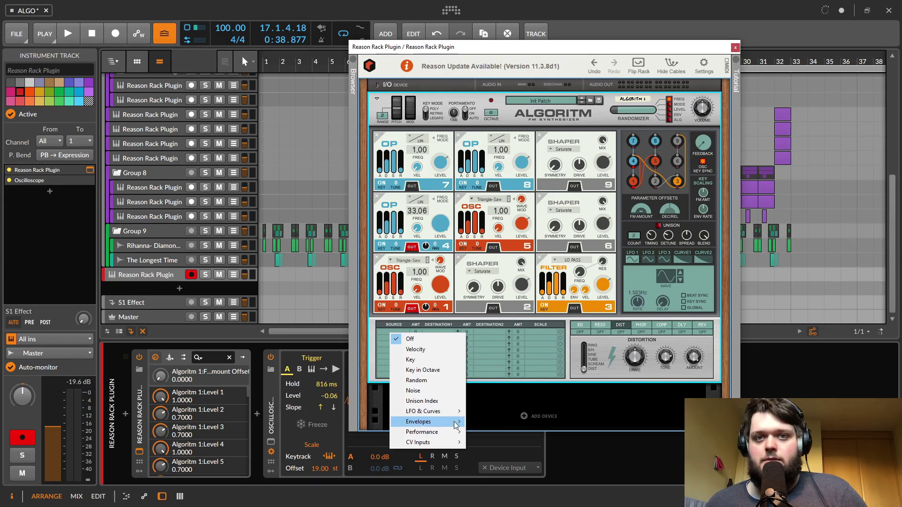
{"action": "left_click", "coordinate": [382, 331]}
{"action": "left_click", "coordinate": [449, 331]}
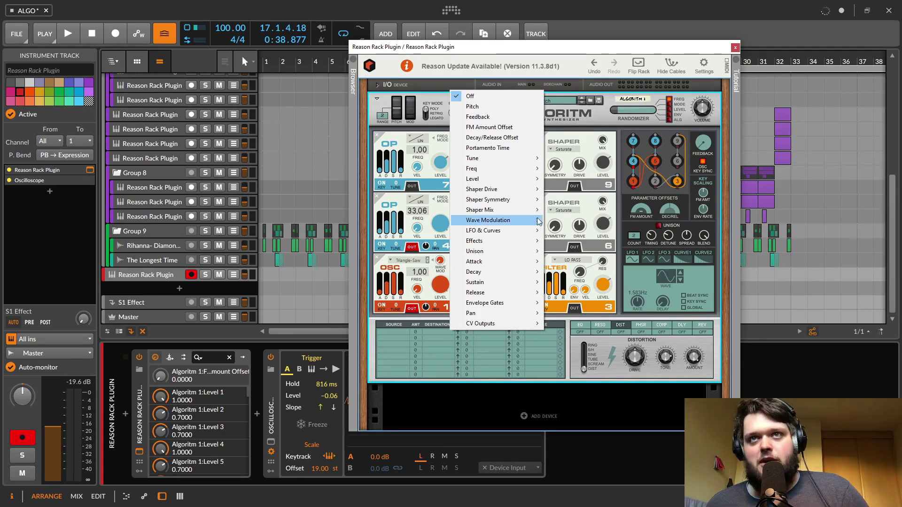
{"action": "mouse_move", "coordinate": [517, 220]}
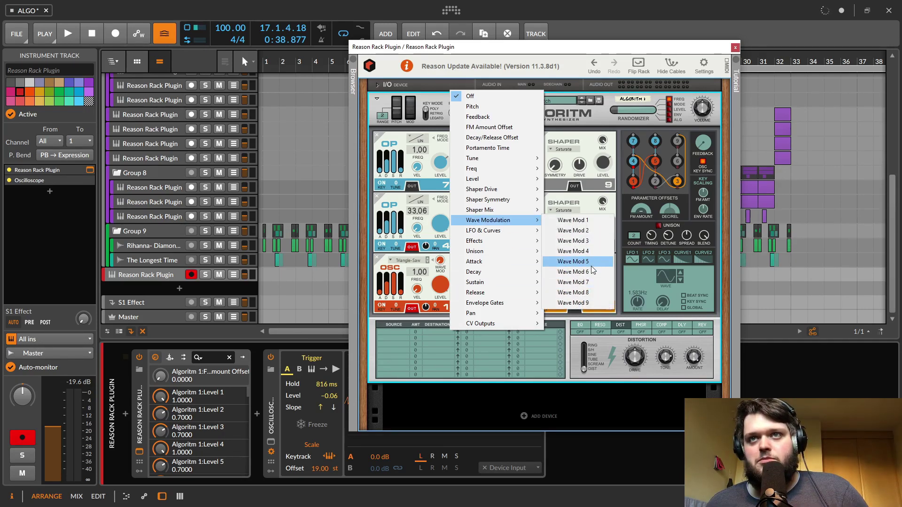
{"action": "left_click", "coordinate": [582, 262]}
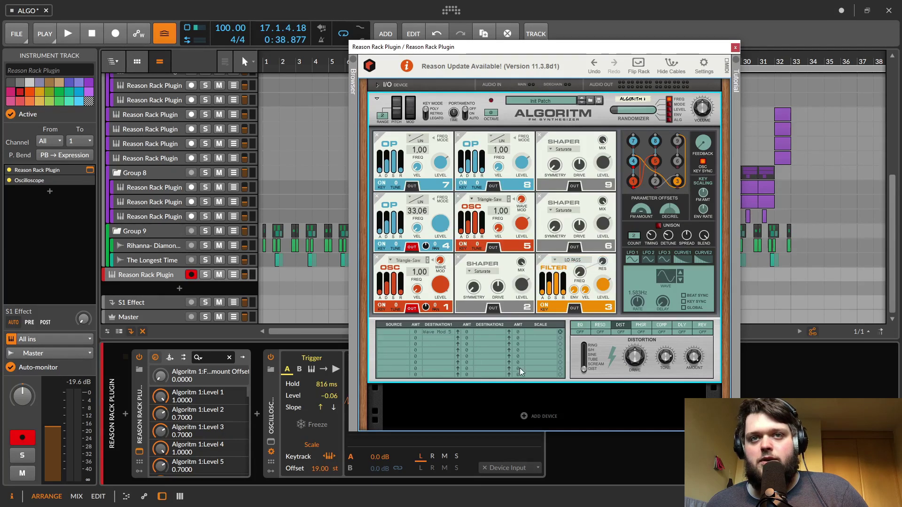
{"action": "left_click", "coordinate": [401, 332]}
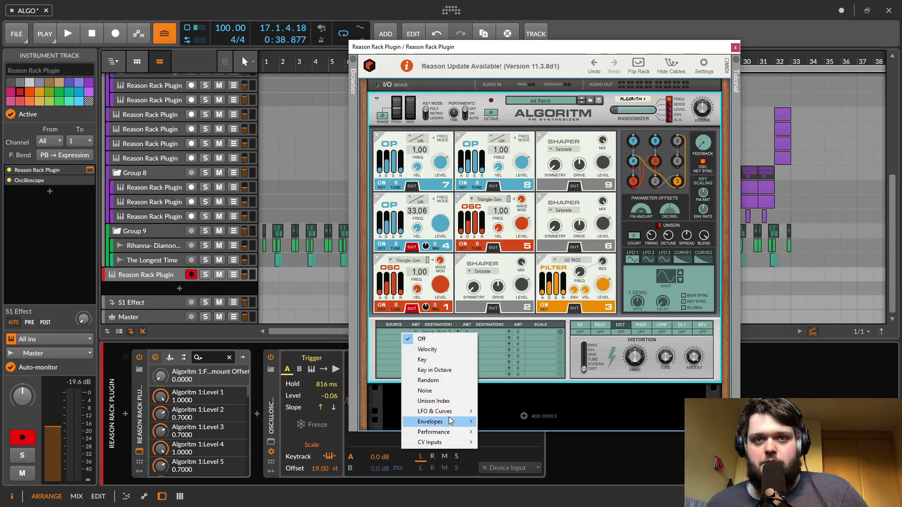
{"action": "mouse_move", "coordinate": [467, 412]}
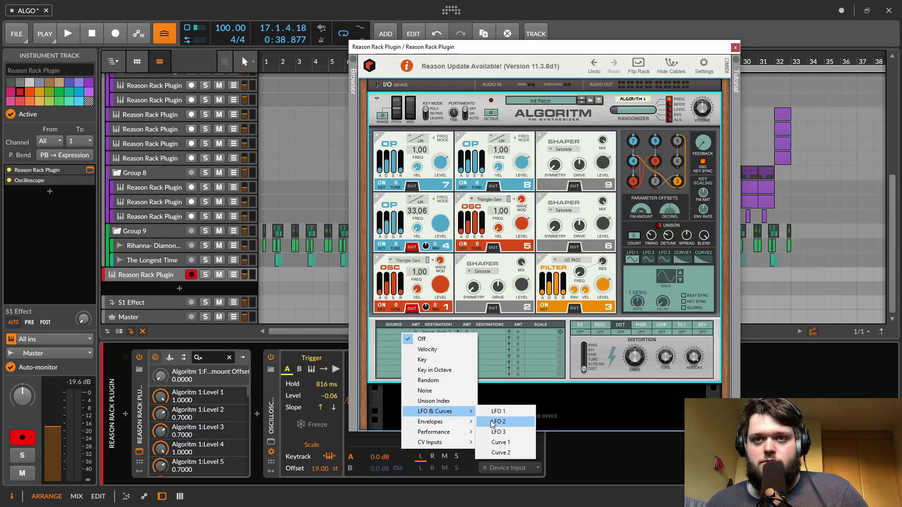
{"action": "left_click", "coordinate": [493, 422]}
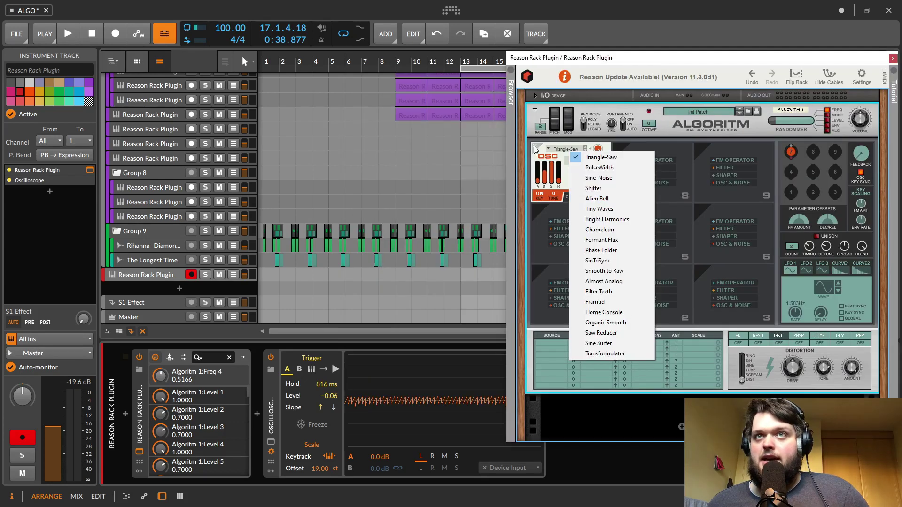
Remove the oscillator from slot 7, then add FM operators in slots 7, 4 and 8 and an oscillator in slot 5
{"action": "left_click", "coordinate": [534, 147]}
{"action": "left_click", "coordinate": [534, 146]}
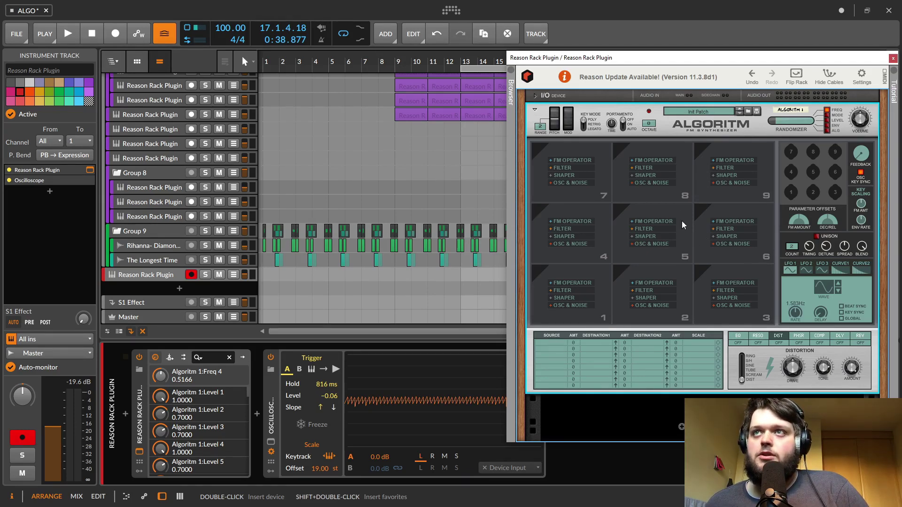
{"action": "left_click", "coordinate": [574, 160]}
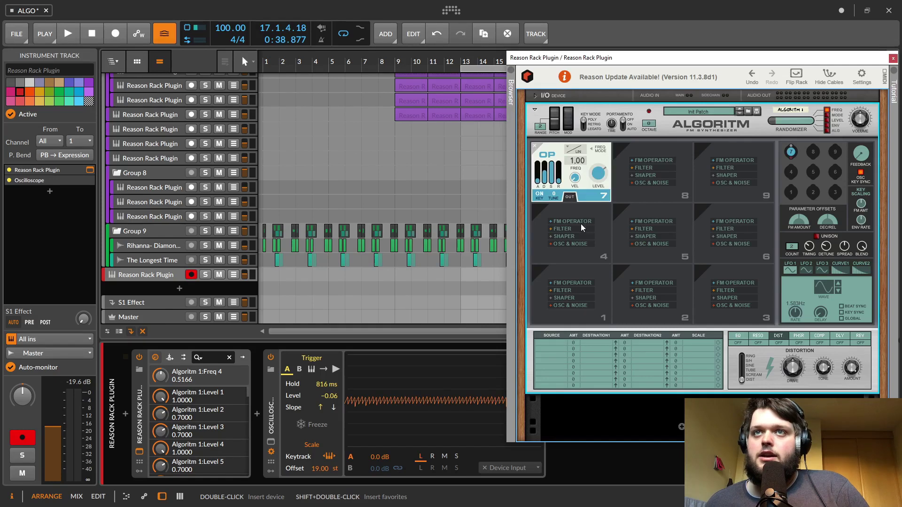
{"action": "left_click", "coordinate": [581, 223]}
{"action": "left_click", "coordinate": [652, 160]}
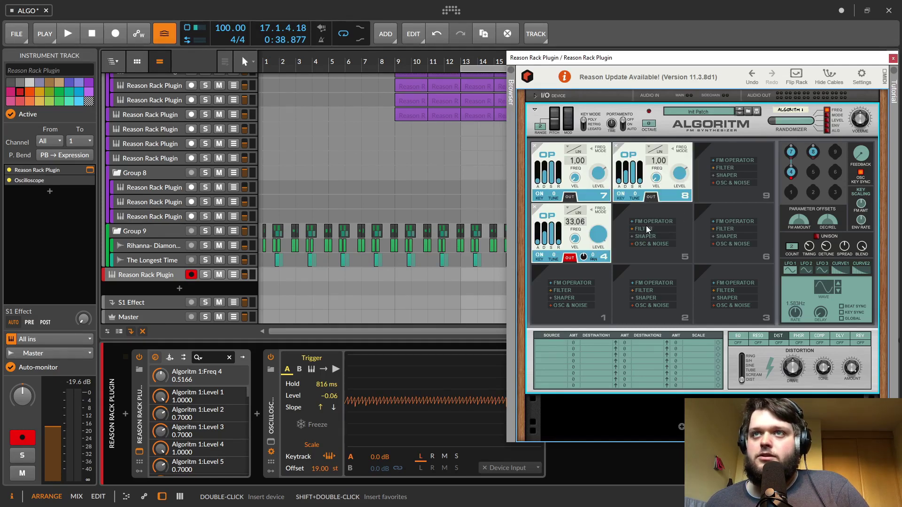
{"action": "left_click", "coordinate": [646, 244]}
Fill the remaining slots with shapers in 9, 6 and 2, a filter in 3 and an oscillator in 1
{"action": "left_click", "coordinate": [728, 175]}
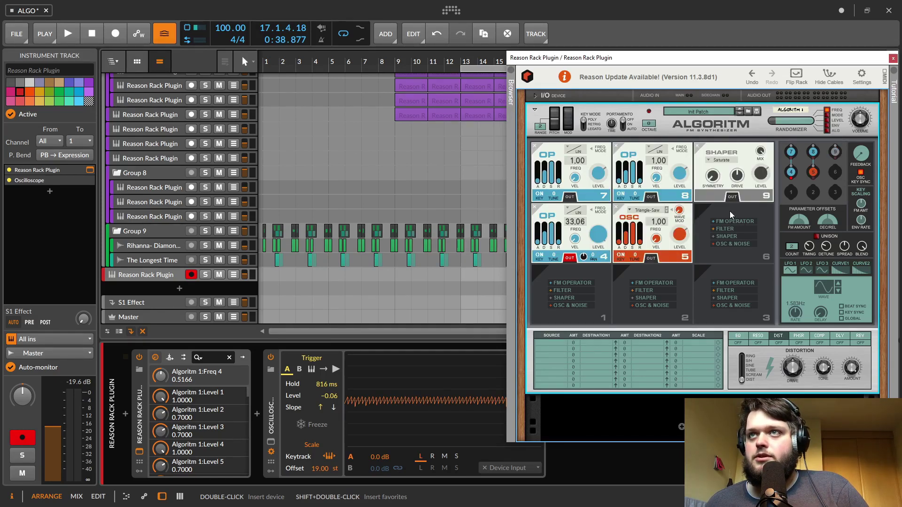
{"action": "left_click", "coordinate": [724, 237]}
{"action": "left_click", "coordinate": [723, 290]}
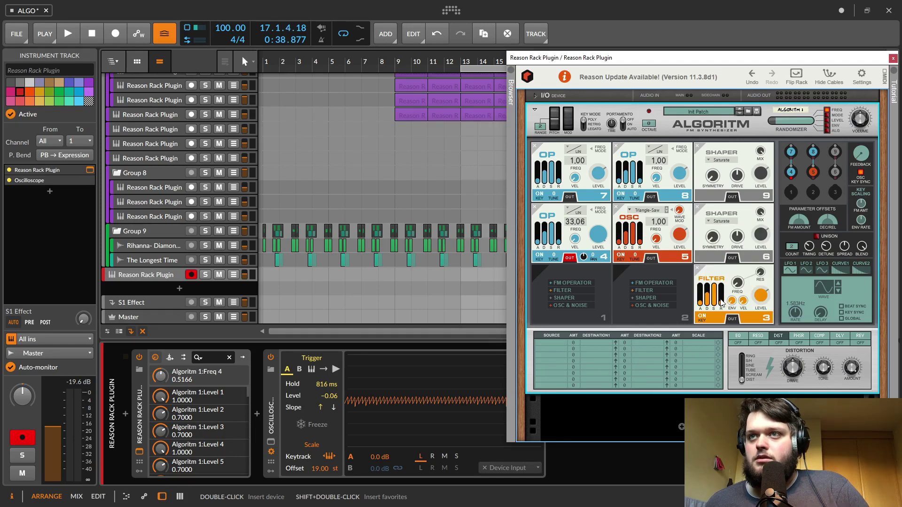
{"action": "left_click", "coordinate": [648, 298]}
{"action": "left_click", "coordinate": [577, 305]}
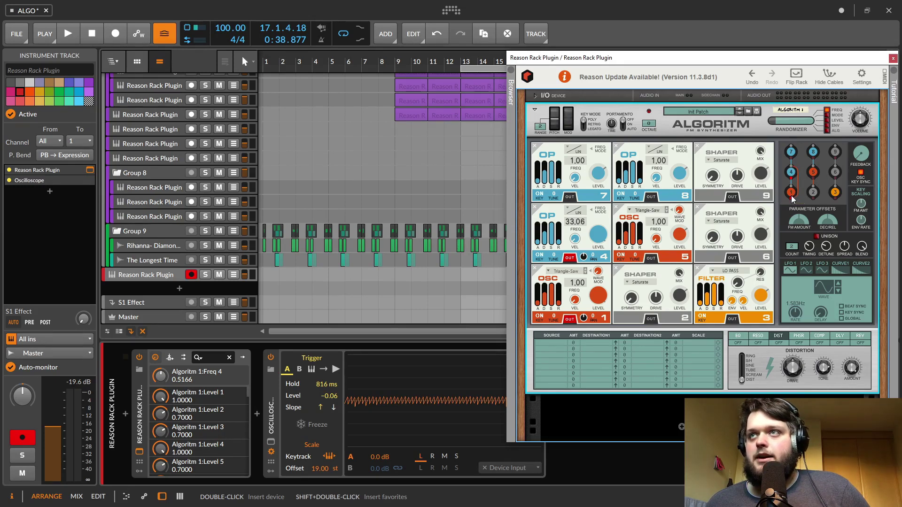
Draw upward connections in the routing grid, from slot 1 to slot 5 and from slot 3 to slot 4
{"action": "left_click_drag", "start_coordinate": [791, 192], "coordinate": [813, 172]}
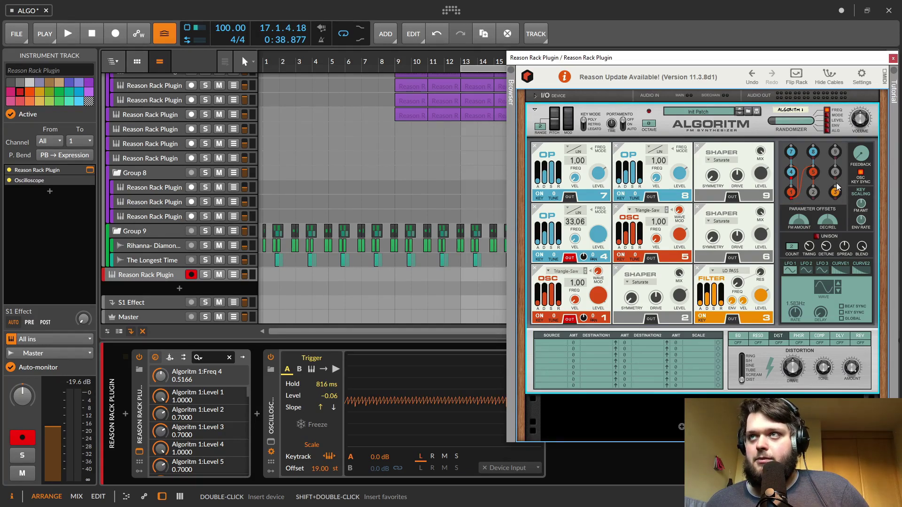
{"action": "left_click_drag", "start_coordinate": [835, 194], "coordinate": [793, 170]}
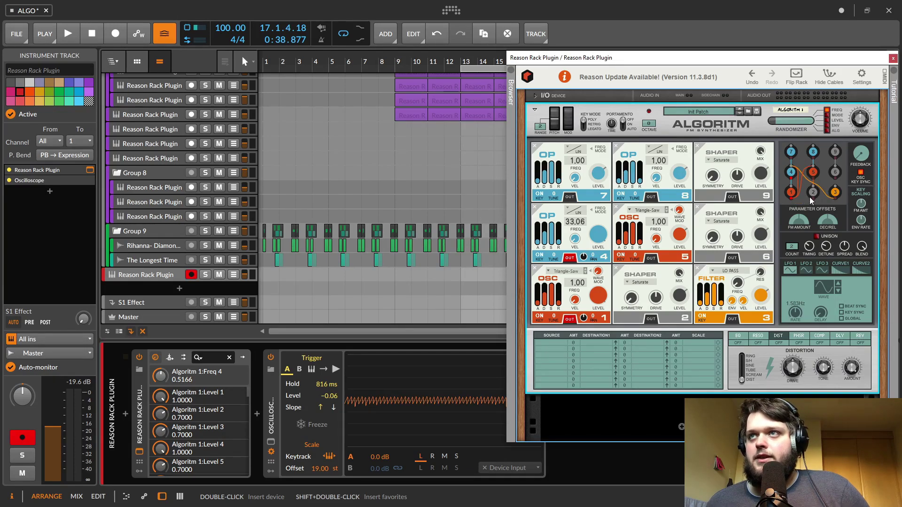
{"action": "mouse_move", "coordinate": [818, 164]}
{"action": "left_mouse_down"}
{"action": "mouse_move", "coordinate": [835, 192]}
{"action": "mouse_move", "coordinate": [835, 151]}
{"action": "mouse_move", "coordinate": [814, 168]}
{"action": "left_mouse_up"}
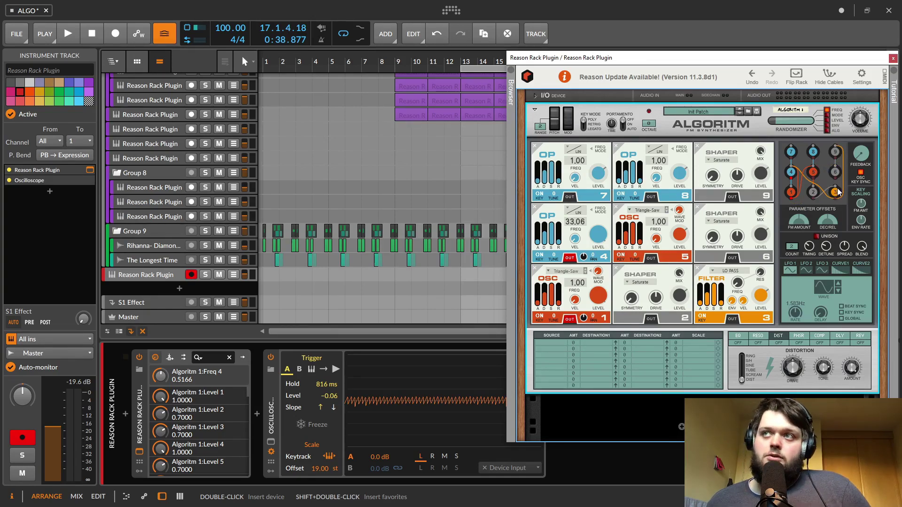